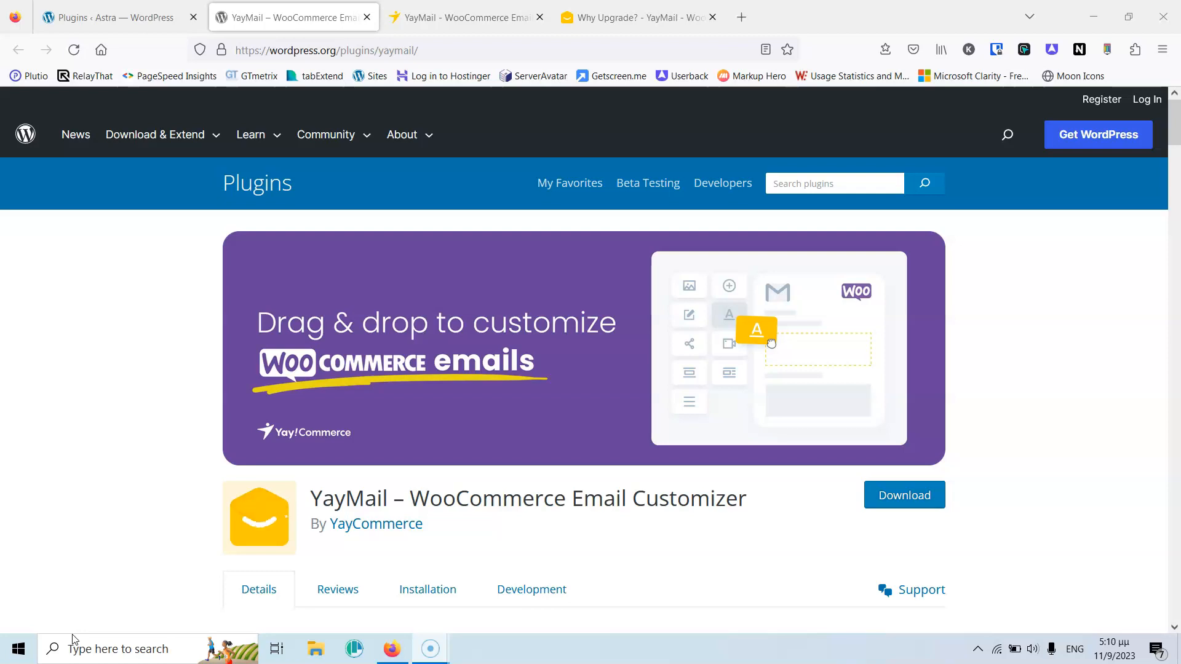
# - Read through the YayMail plugin page on wordpress.org, covering its customizable email templates, block elements, Pro integrations, conditional logic and add-ons
pyautogui.scroll(-5, 82, 492)
pyautogui.scroll(-20, 123, 452)
pyautogui.scroll(-3, 153, 431)
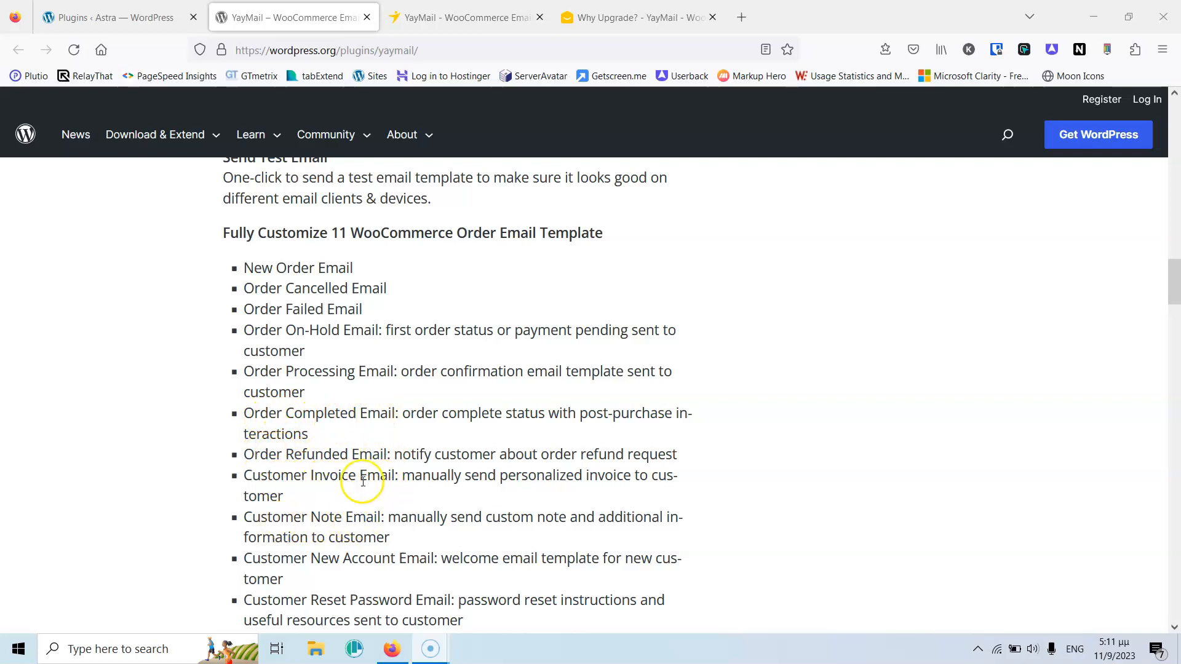
pyautogui.scroll(-2, 335, 492)
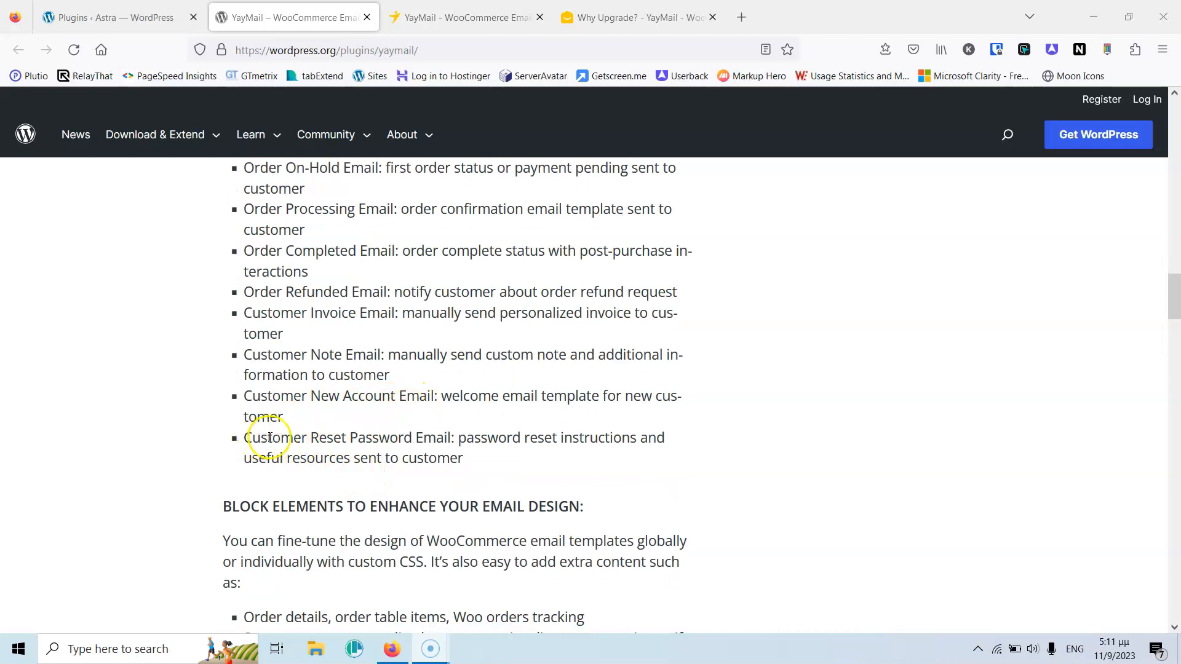
pyautogui.scroll(-2, 443, 424)
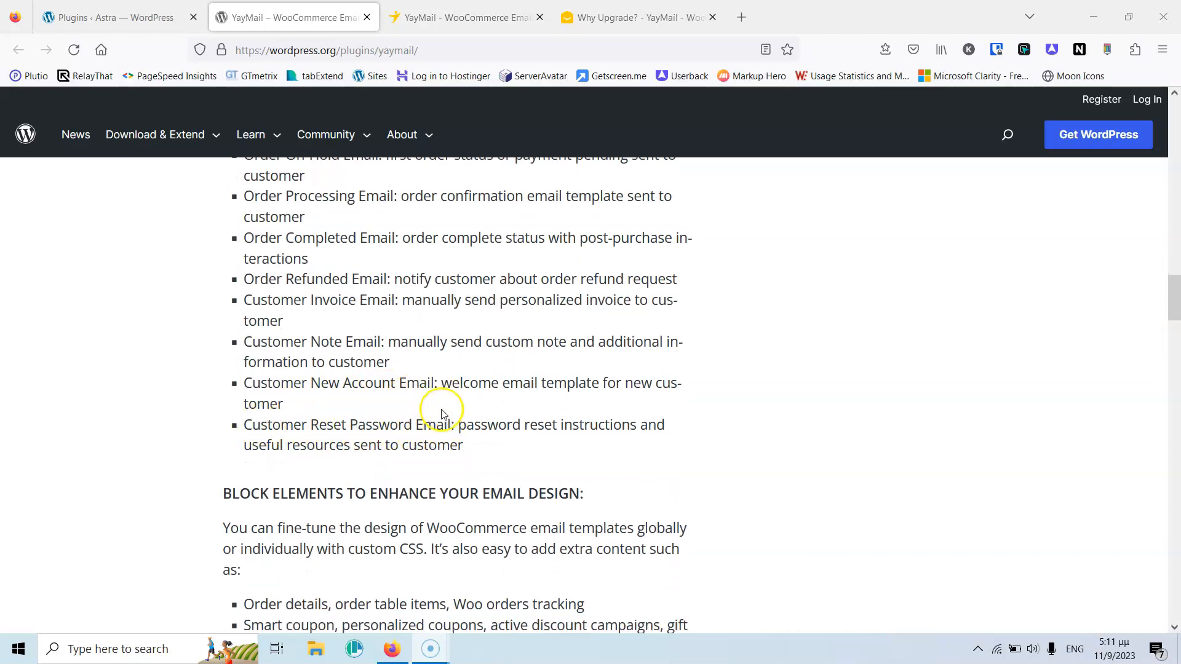
pyautogui.scroll(-1, 399, 335)
pyautogui.scroll(-2, 406, 350)
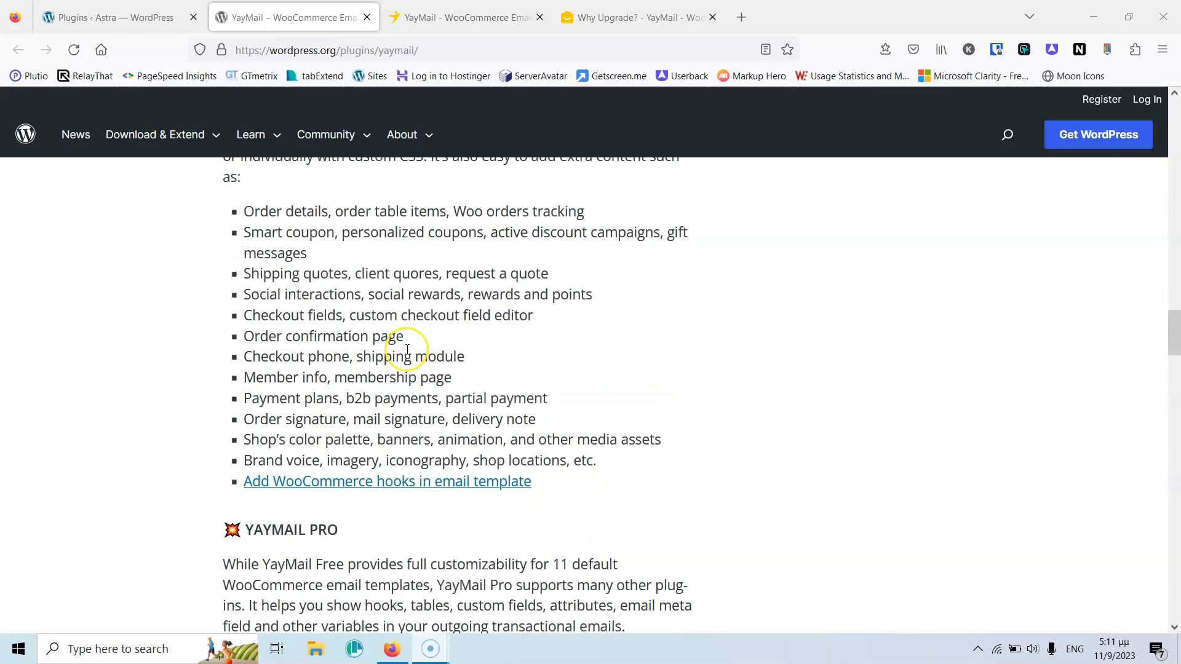
pyautogui.scroll(-3, 509, 436)
pyautogui.scroll(-2, 381, 386)
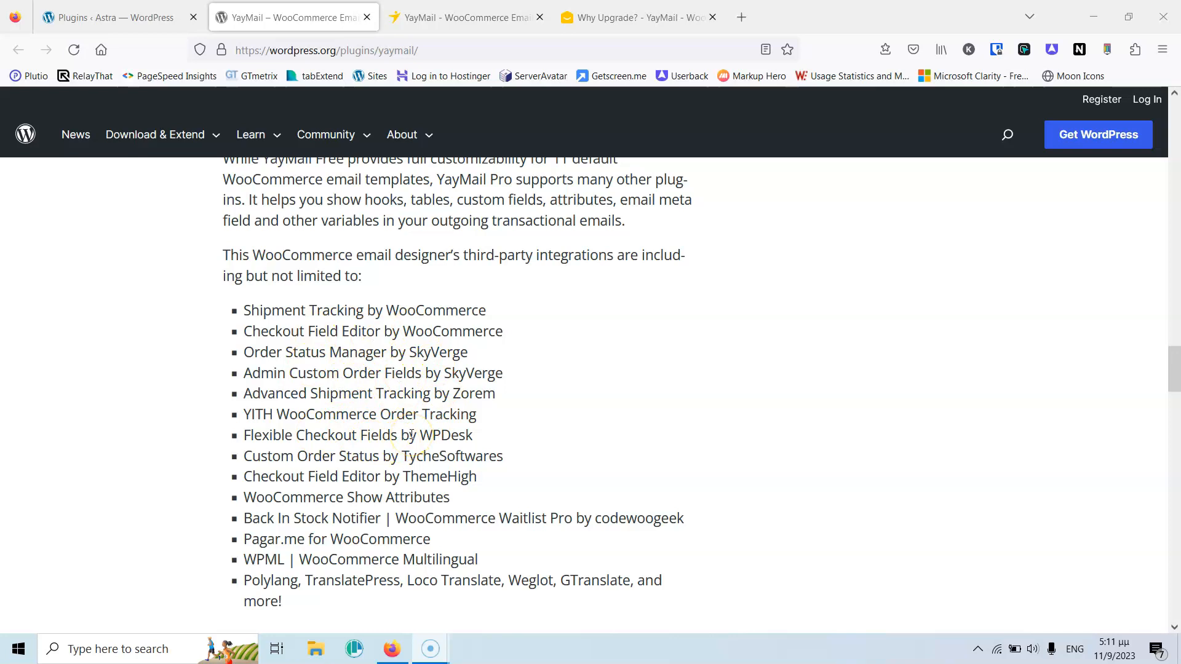
pyautogui.scroll(-4, 411, 434)
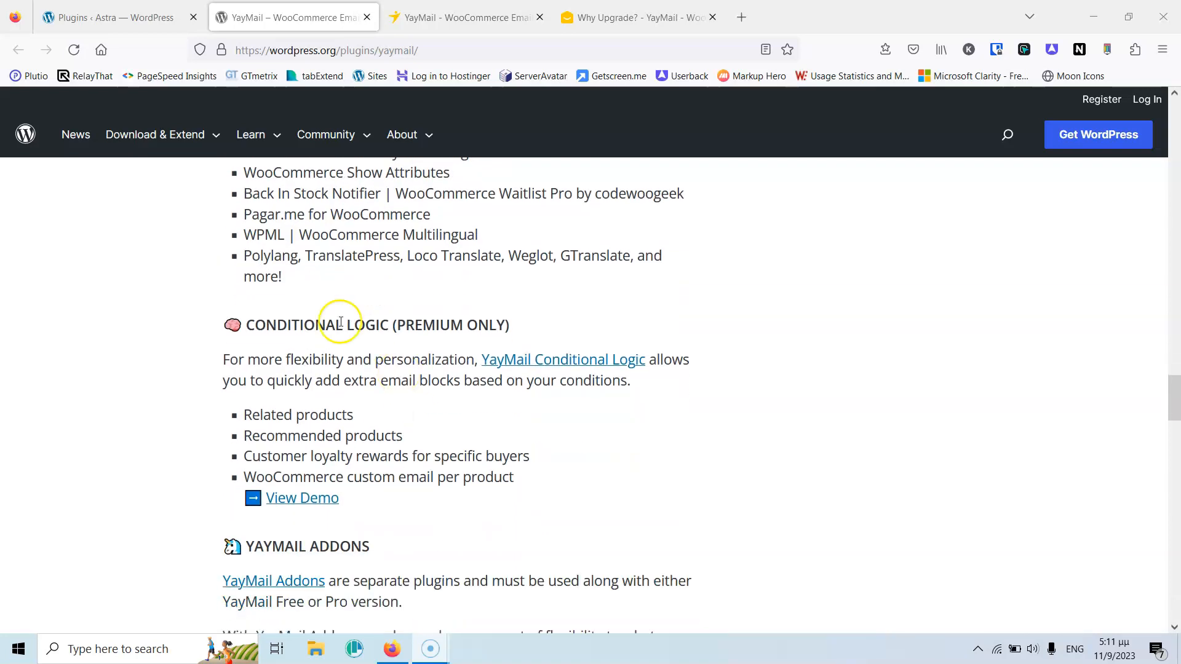
pyautogui.scroll(-3, 390, 330)
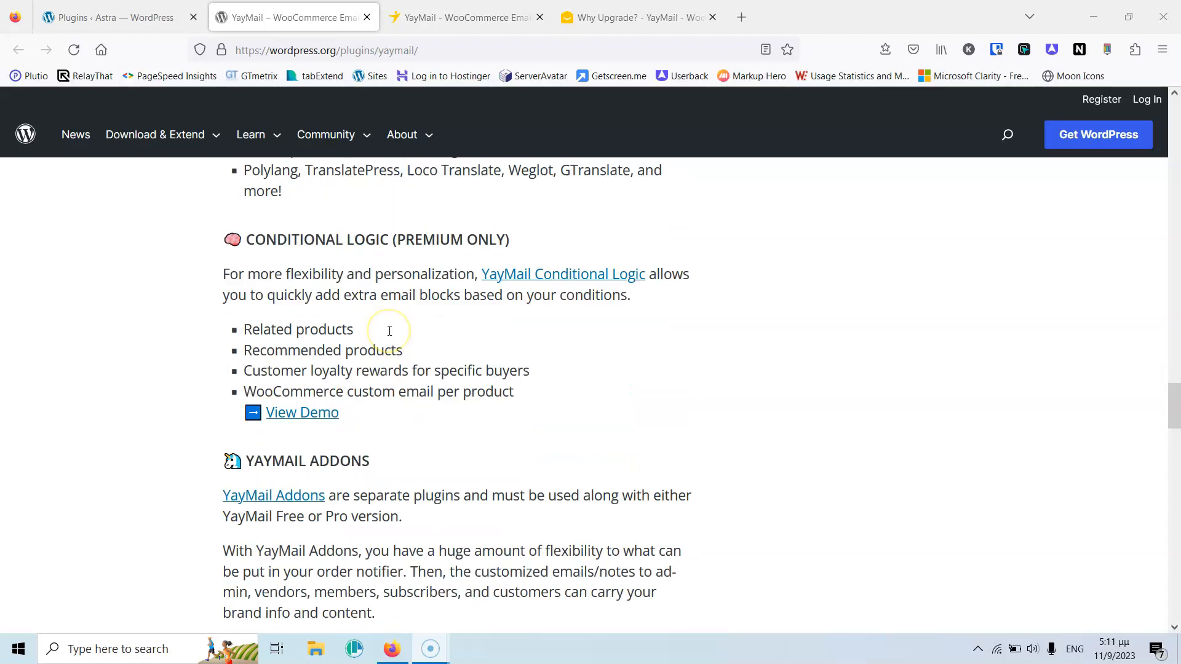
pyautogui.scroll(-2, 387, 335)
pyautogui.scroll(-2, 385, 375)
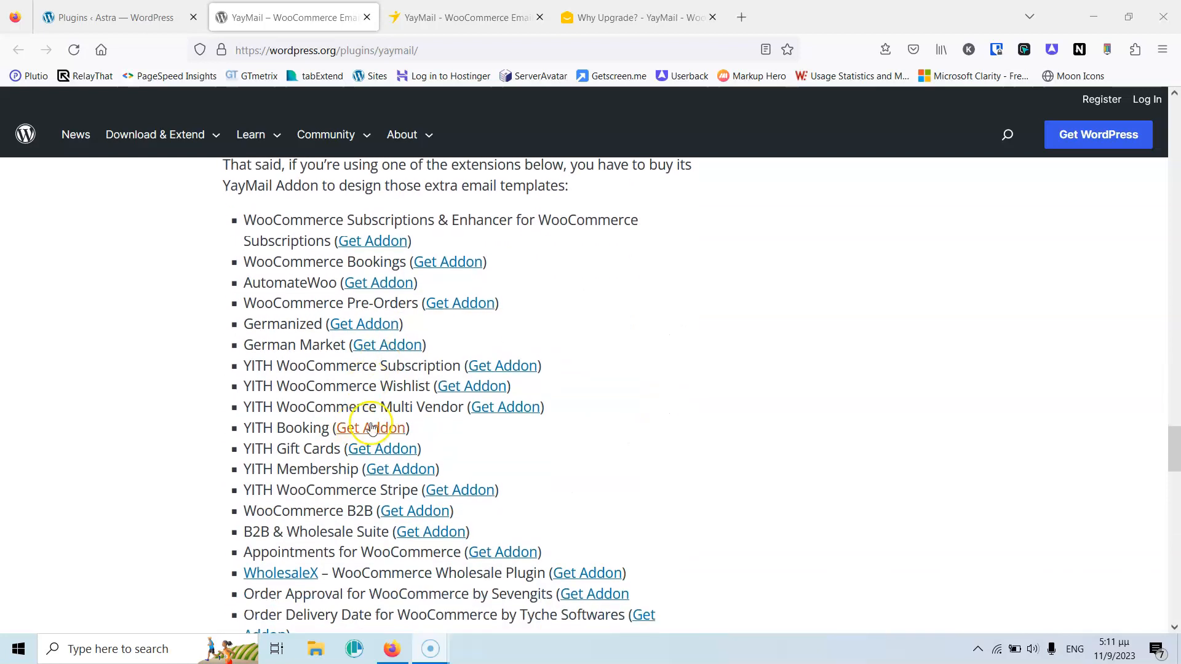
pyautogui.scroll(-3, 369, 443)
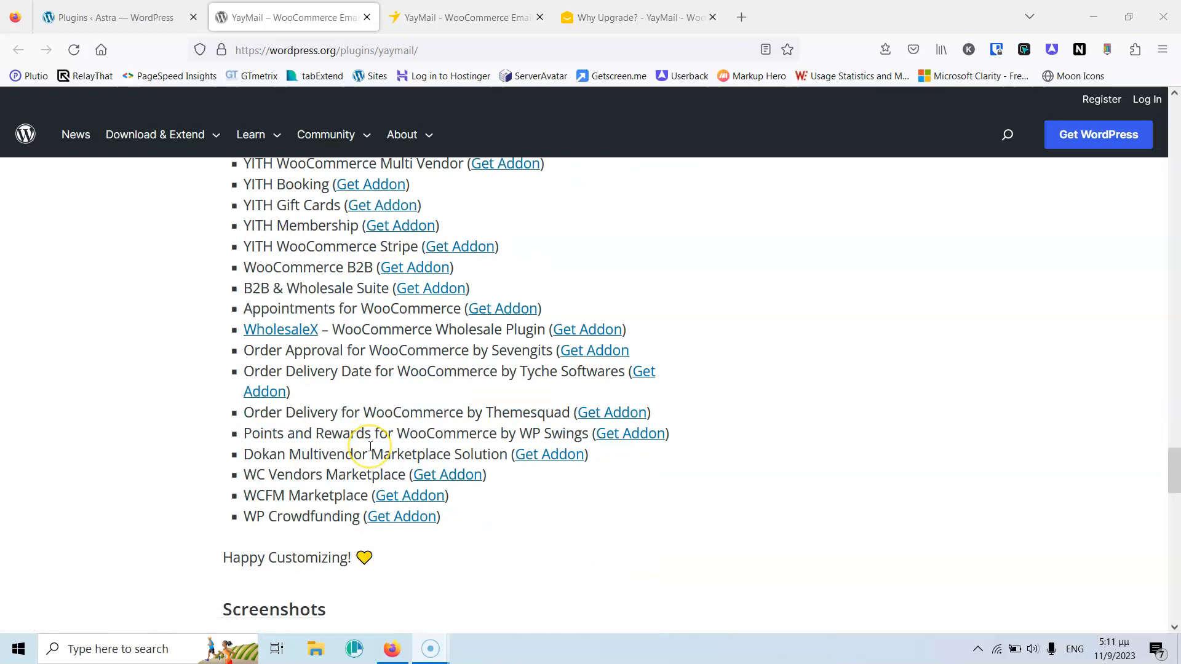
pyautogui.scroll(6, 370, 447)
pyautogui.scroll(20, 372, 439)
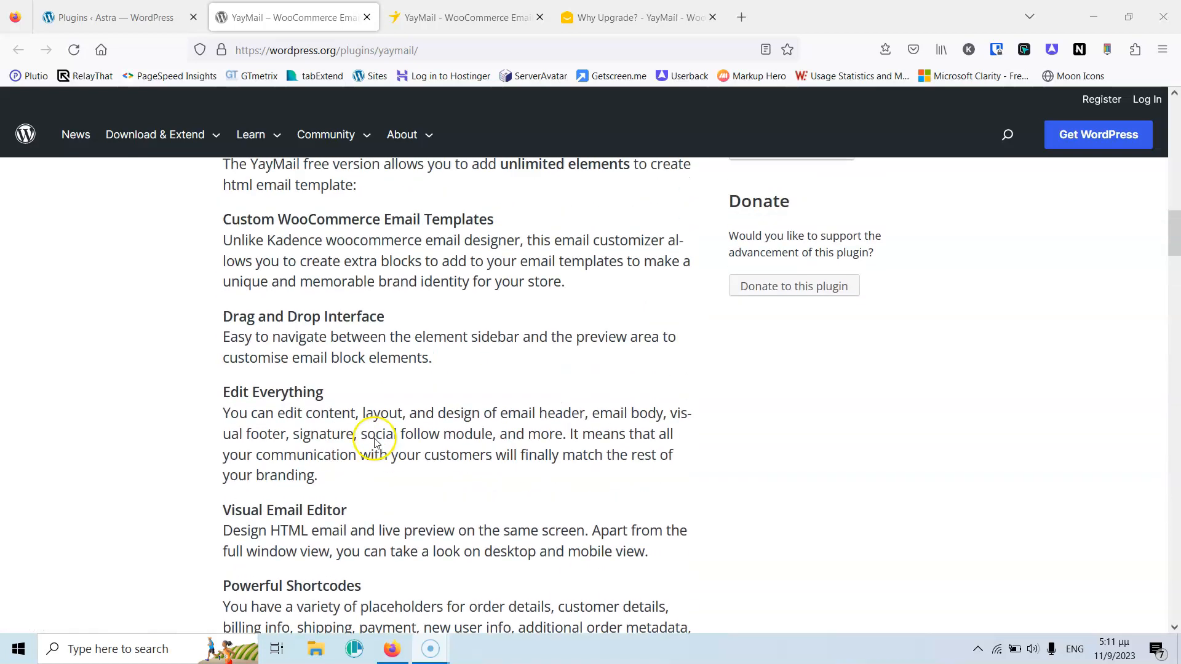
# - Review the yearly and one-time payment prices of YayMail Pro, and examine the Free vs Pro feature comparison and premium add-ons list
pyautogui.click(446, 24)
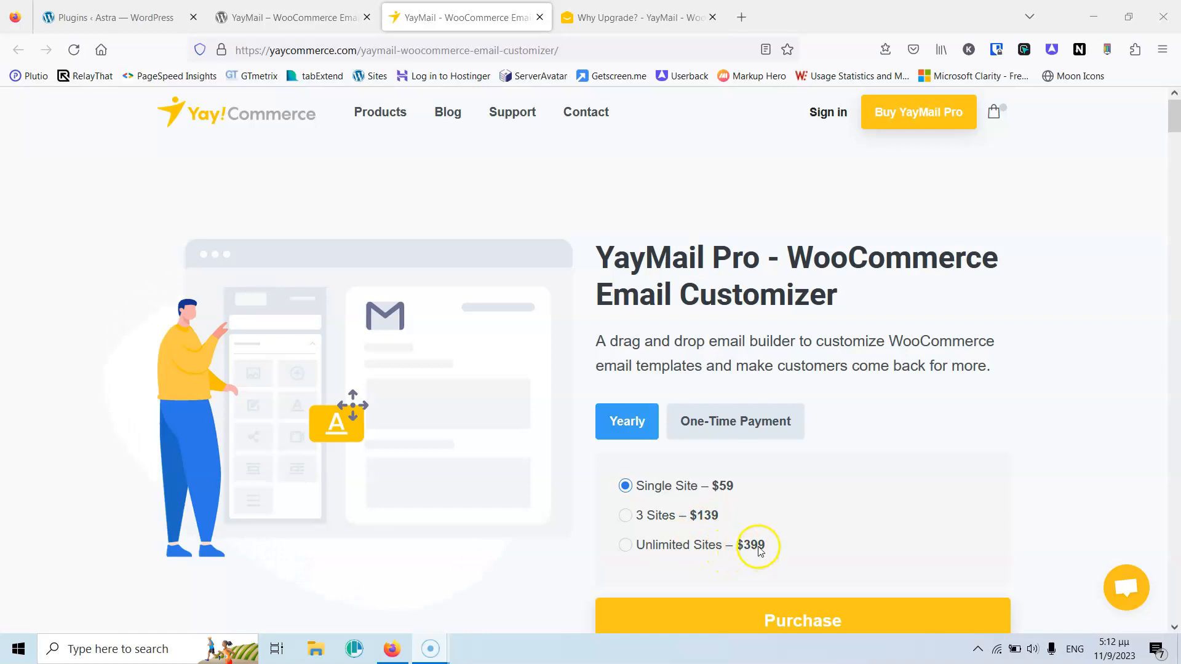
pyautogui.click(748, 419)
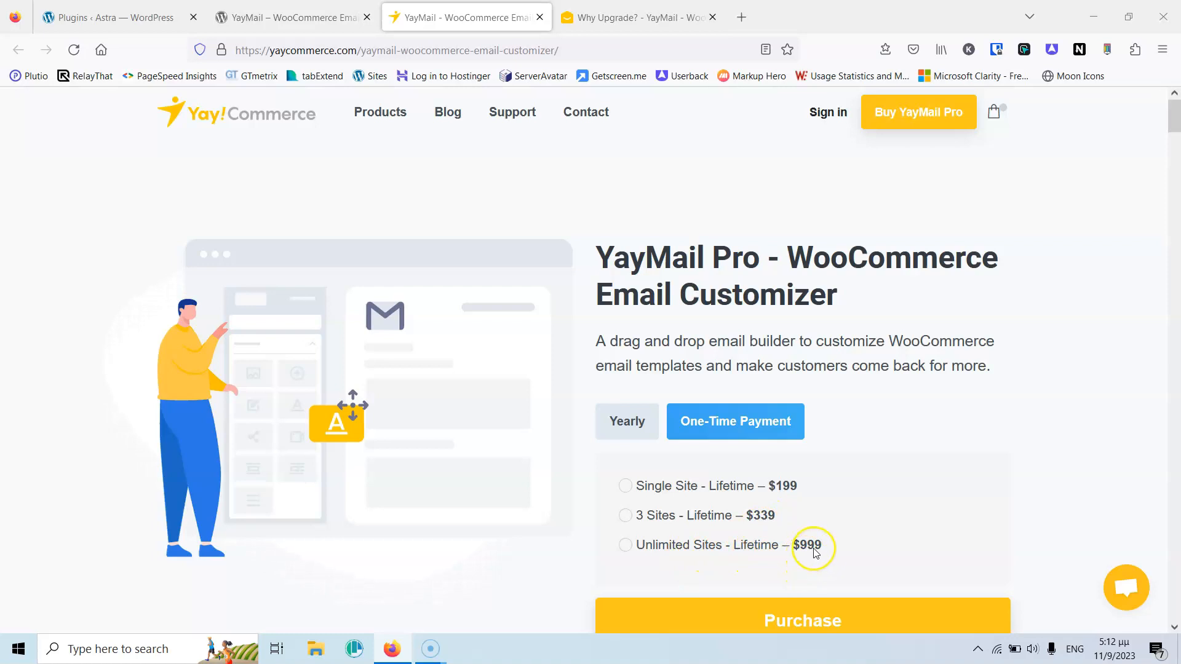
pyautogui.click(639, 17)
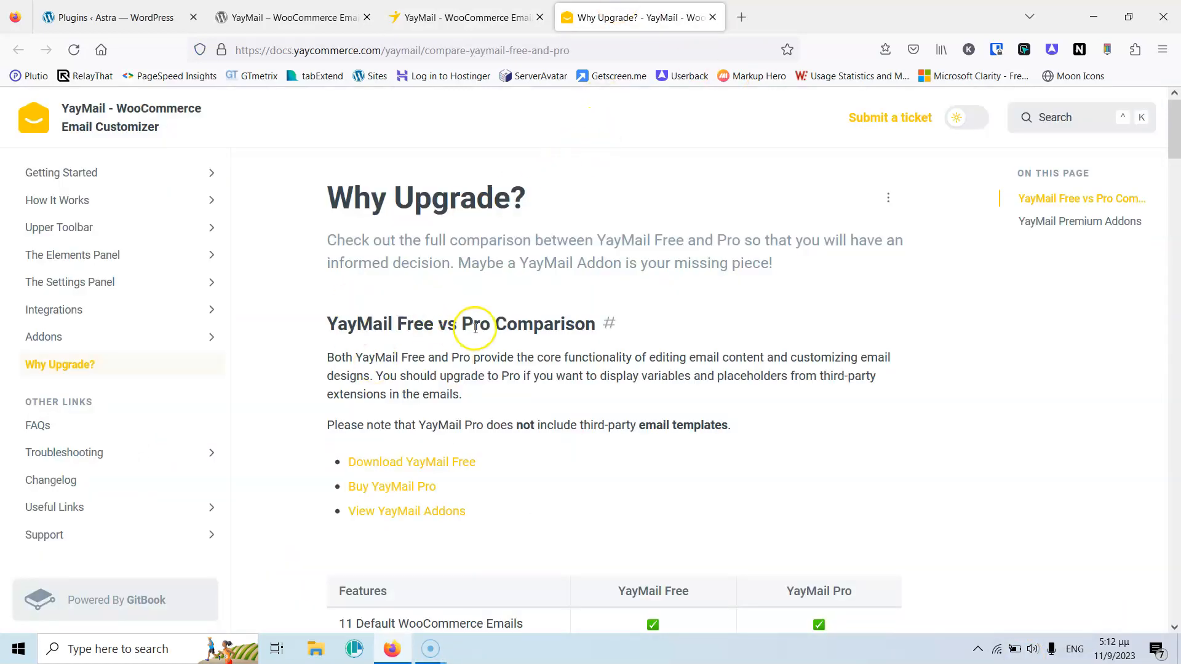
pyautogui.scroll(-6, 519, 327)
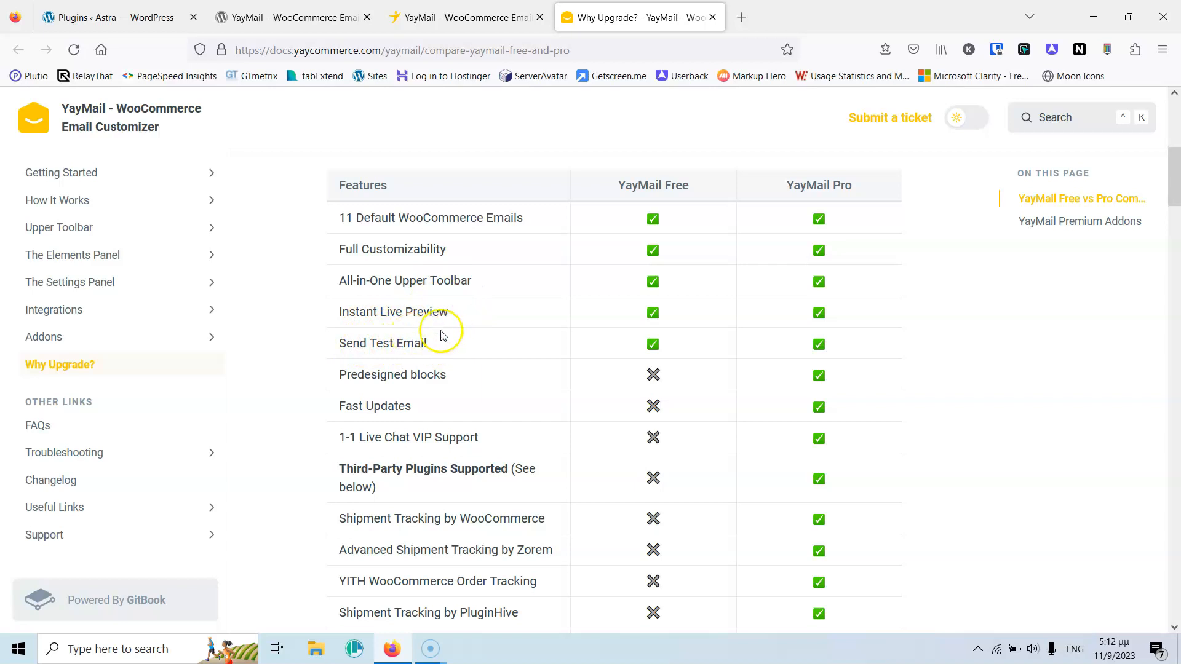
pyautogui.scroll(-5, 489, 366)
pyautogui.scroll(-14, 491, 364)
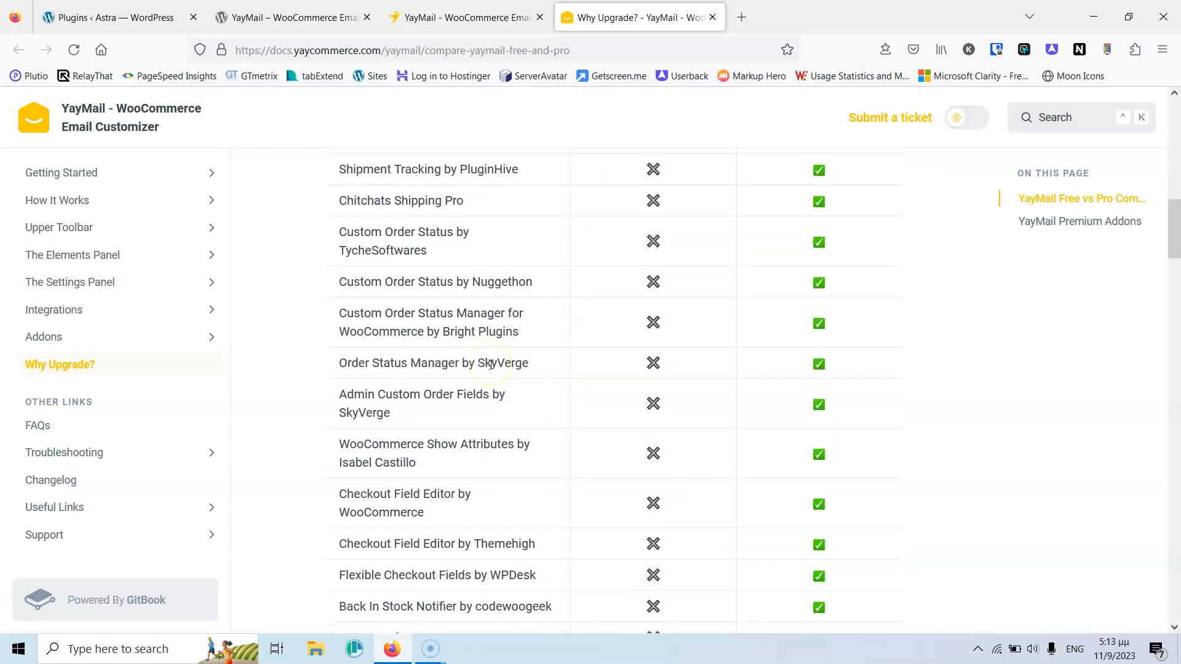
pyautogui.scroll(-18, 493, 369)
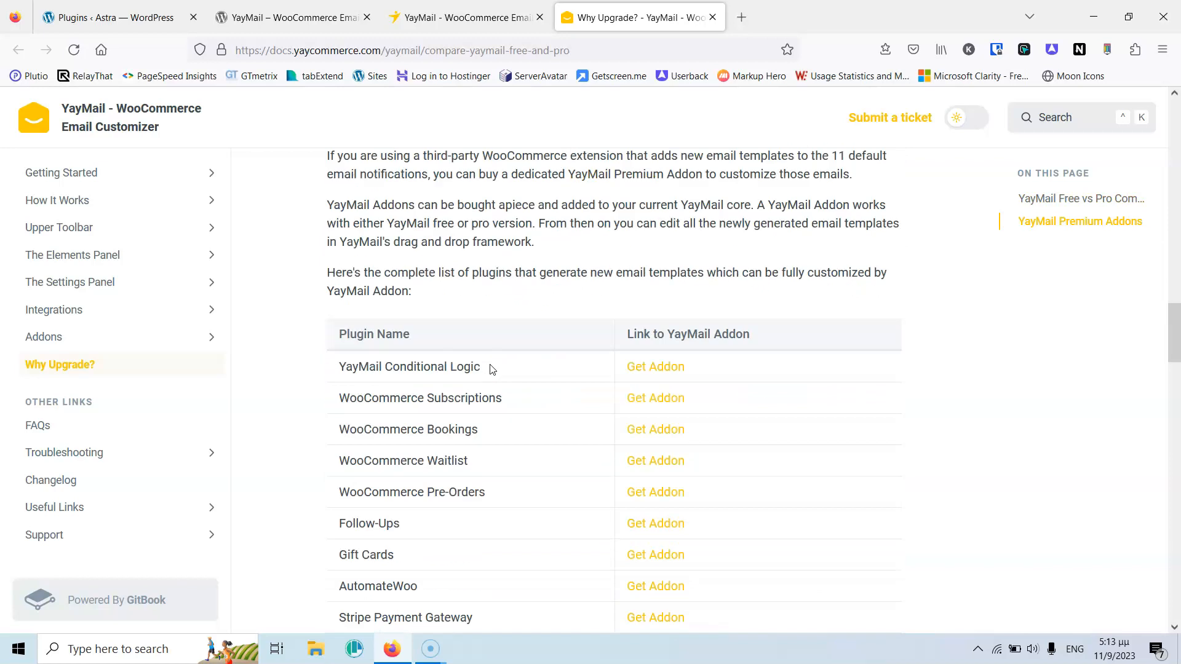
pyautogui.scroll(-2, 491, 369)
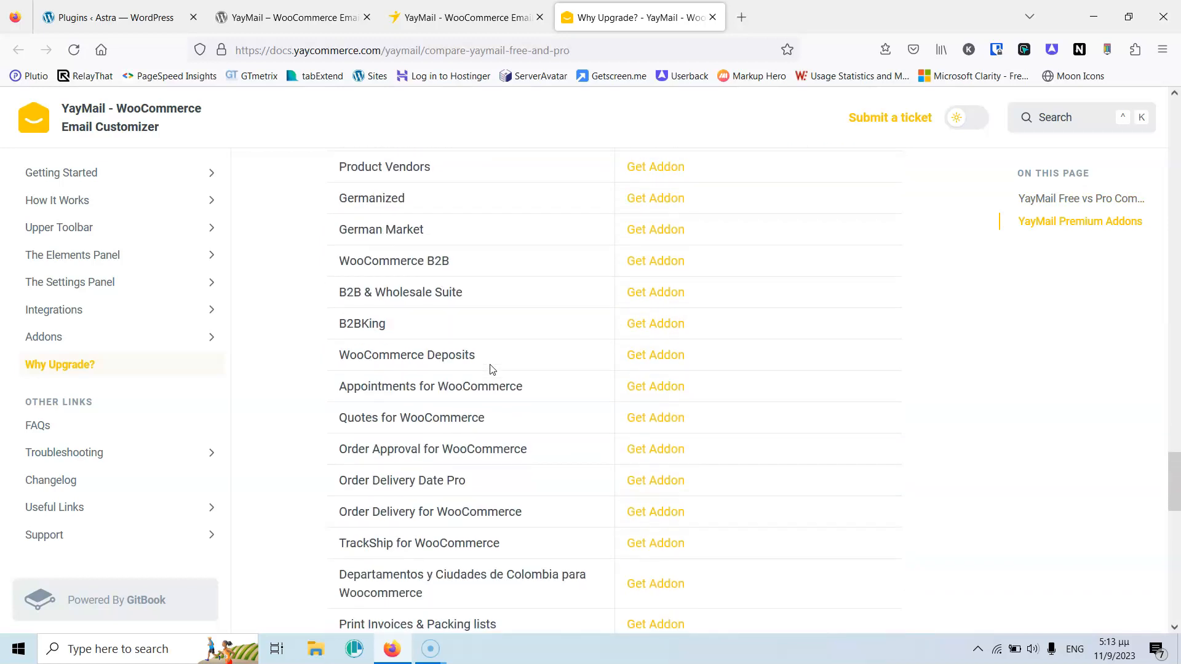
# - Return to the Astra site's WordPress plugins page and search for new plugins matching "email customizer"
pyautogui.click(126, 15)
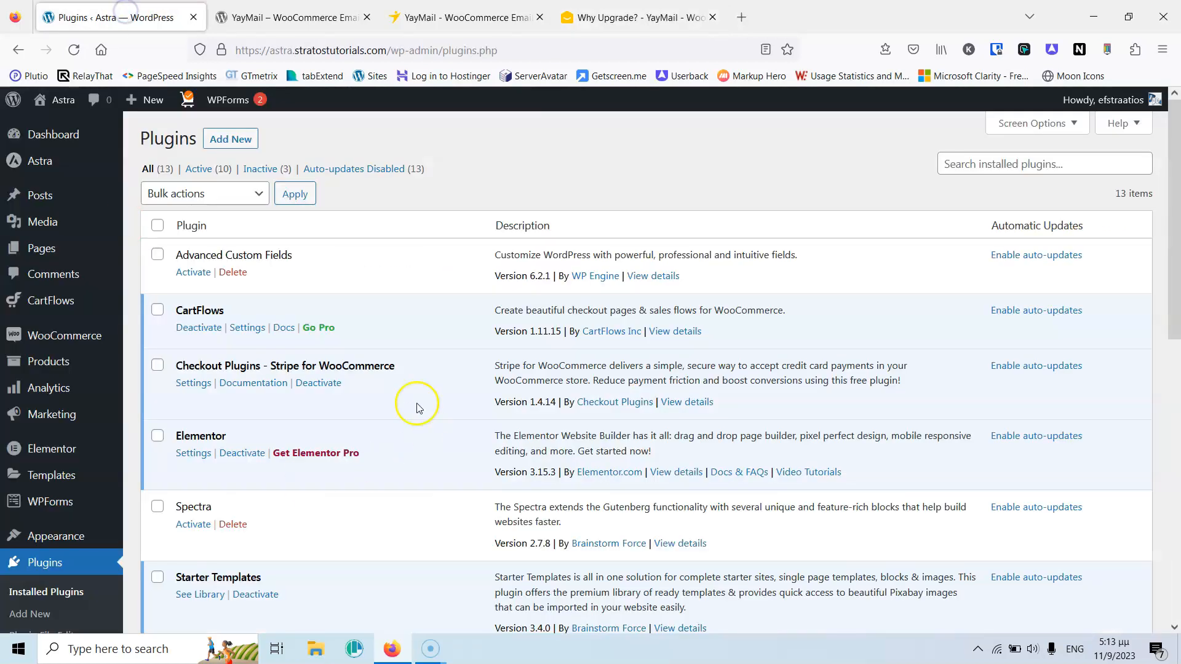
pyautogui.click(224, 139)
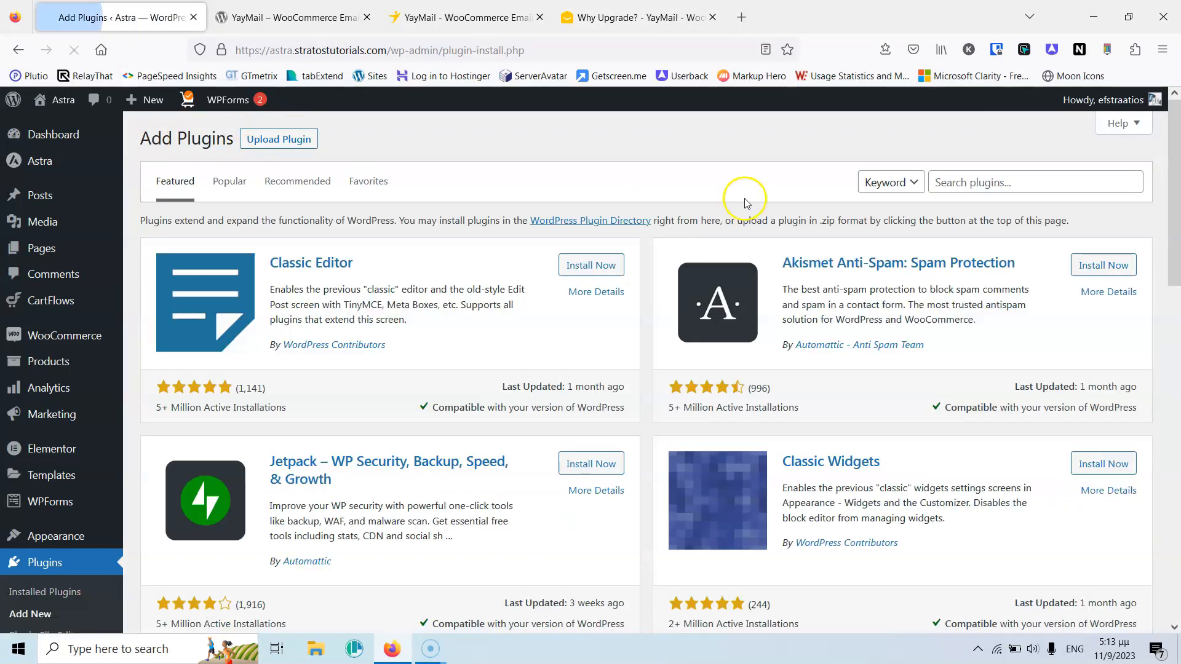
pyautogui.click(996, 188)
pyautogui.write('email customizer')
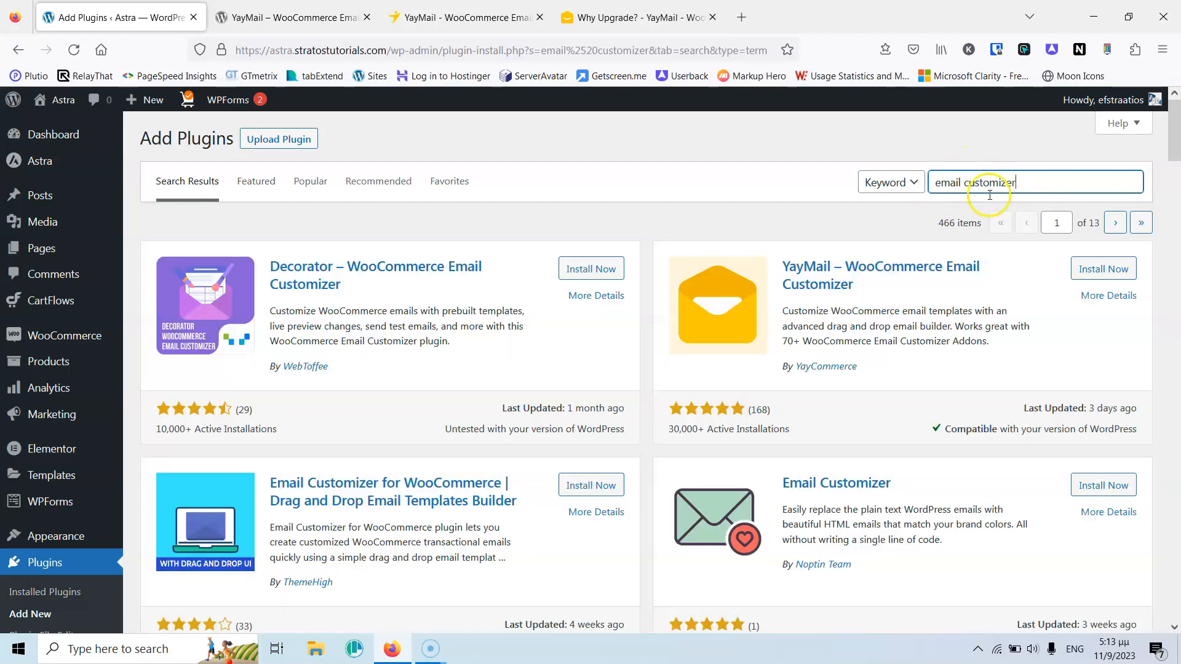
# - Install and activate the YayMail – WooCommerce Email Customizer plugin, looking over the alternative email customizers in the search results
pyautogui.click(1102, 269)
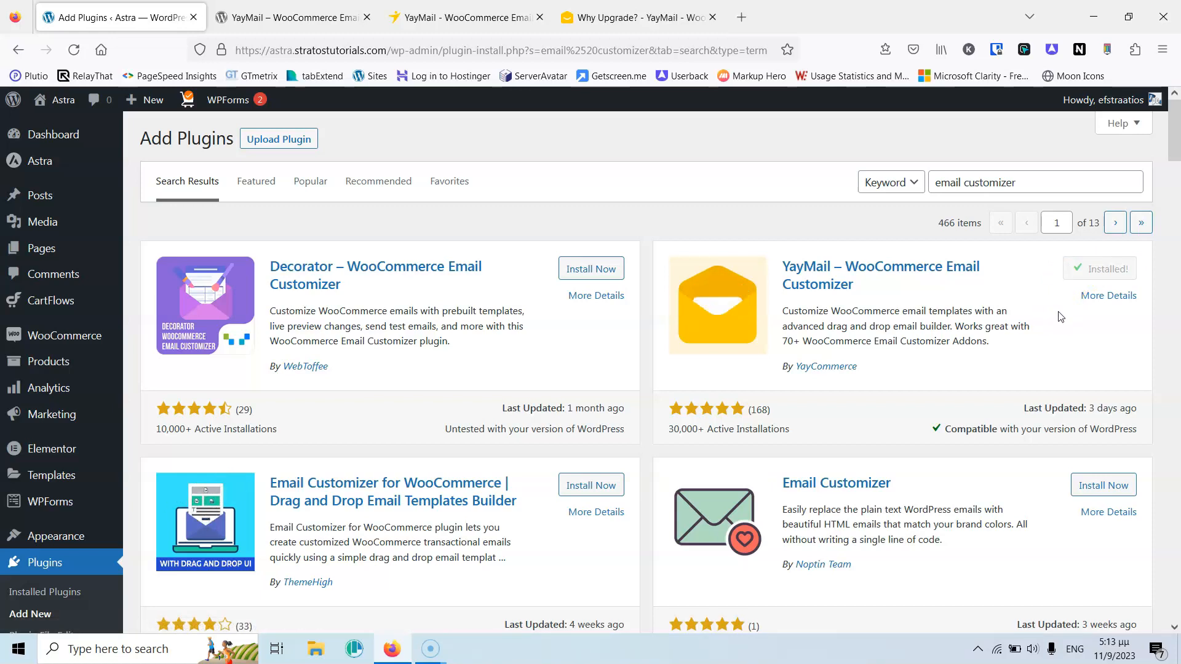
pyautogui.scroll(-5, 1059, 316)
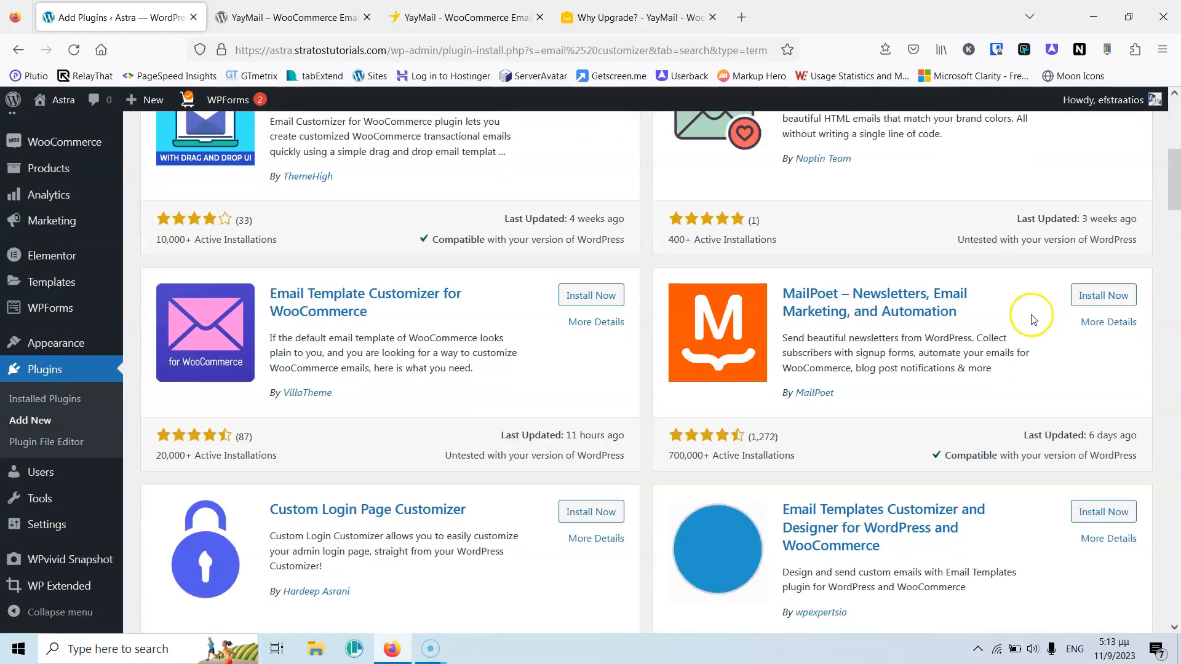
pyautogui.scroll(-4, 1031, 314)
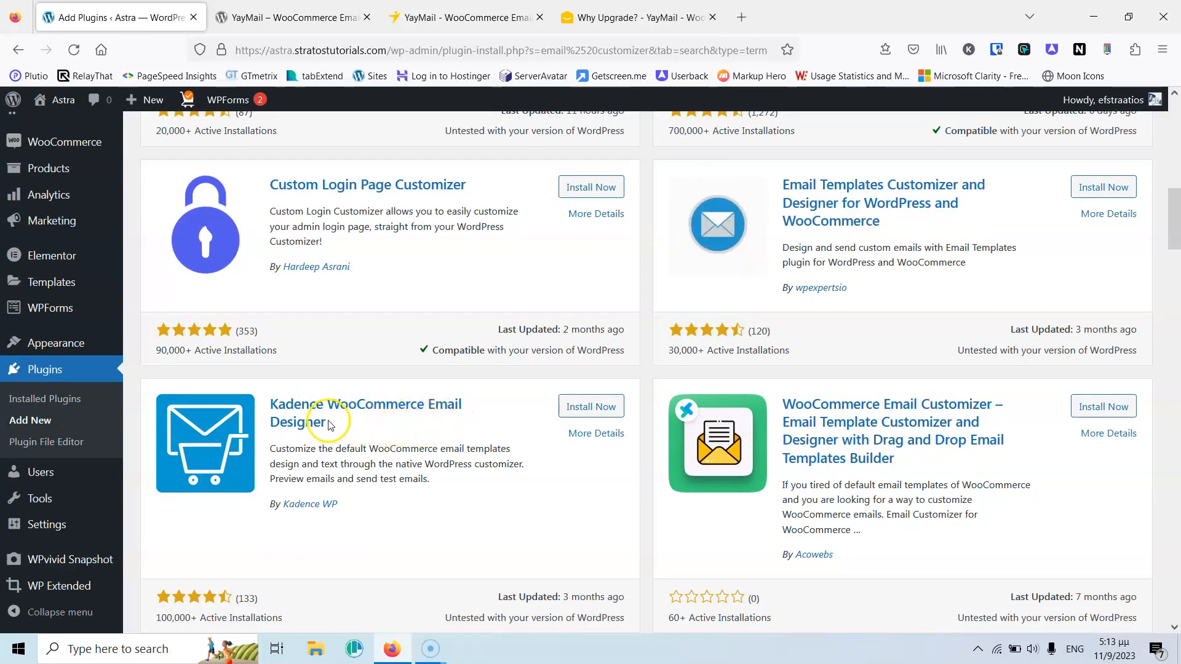
pyautogui.scroll(-1, 331, 423)
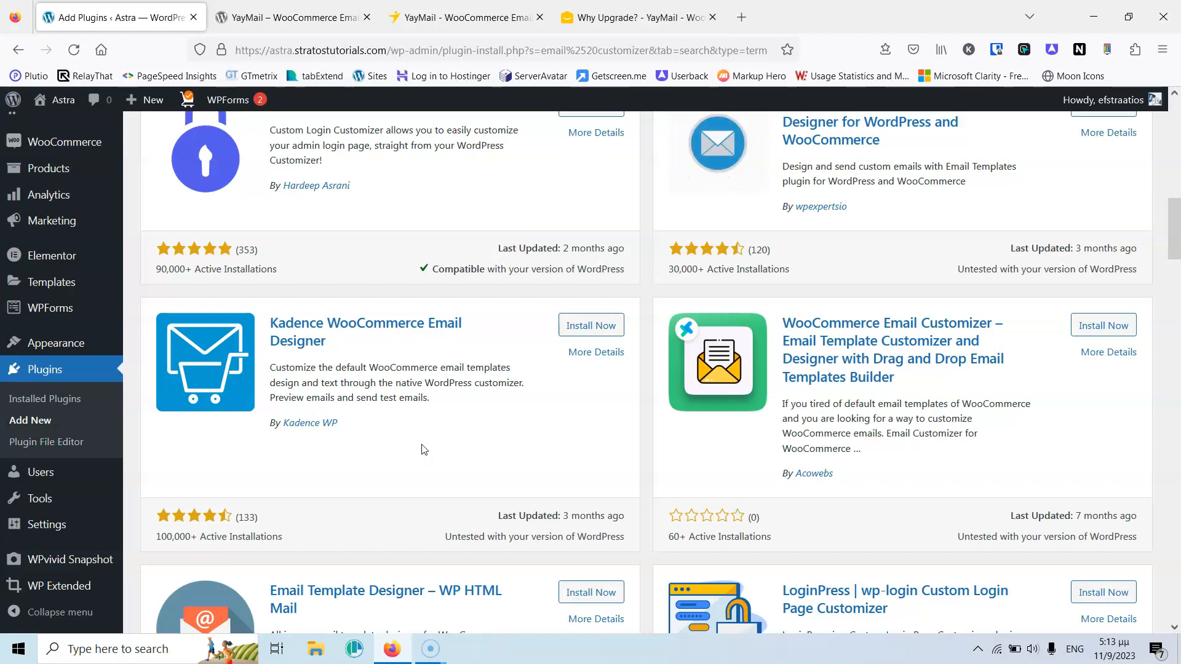
pyautogui.scroll(15, 423, 449)
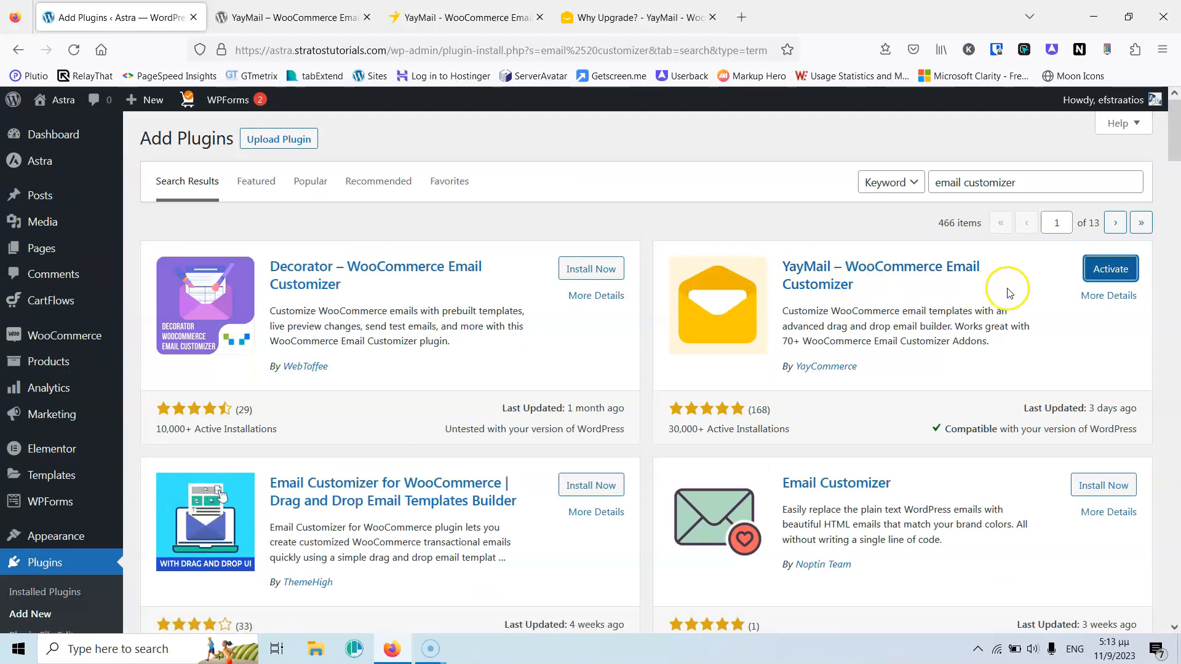
pyautogui.click(1111, 277)
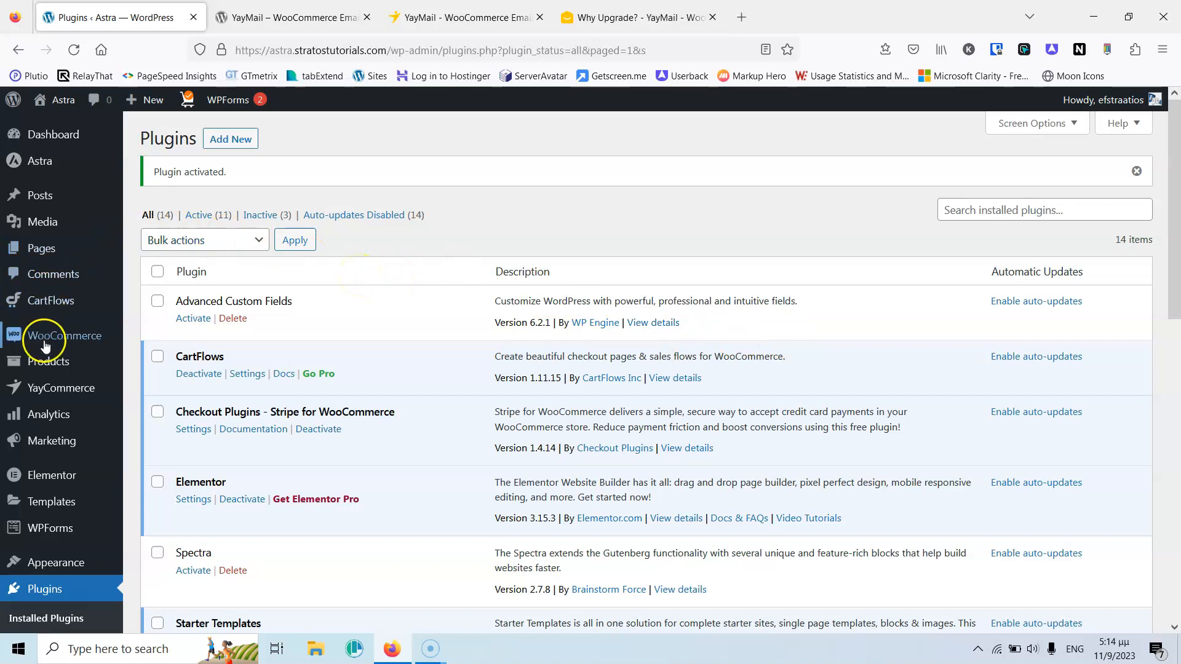
# - Open the YayMail email builder in a separate browser tab for a quick look and close that tab
pyautogui.moveTo(71, 389)
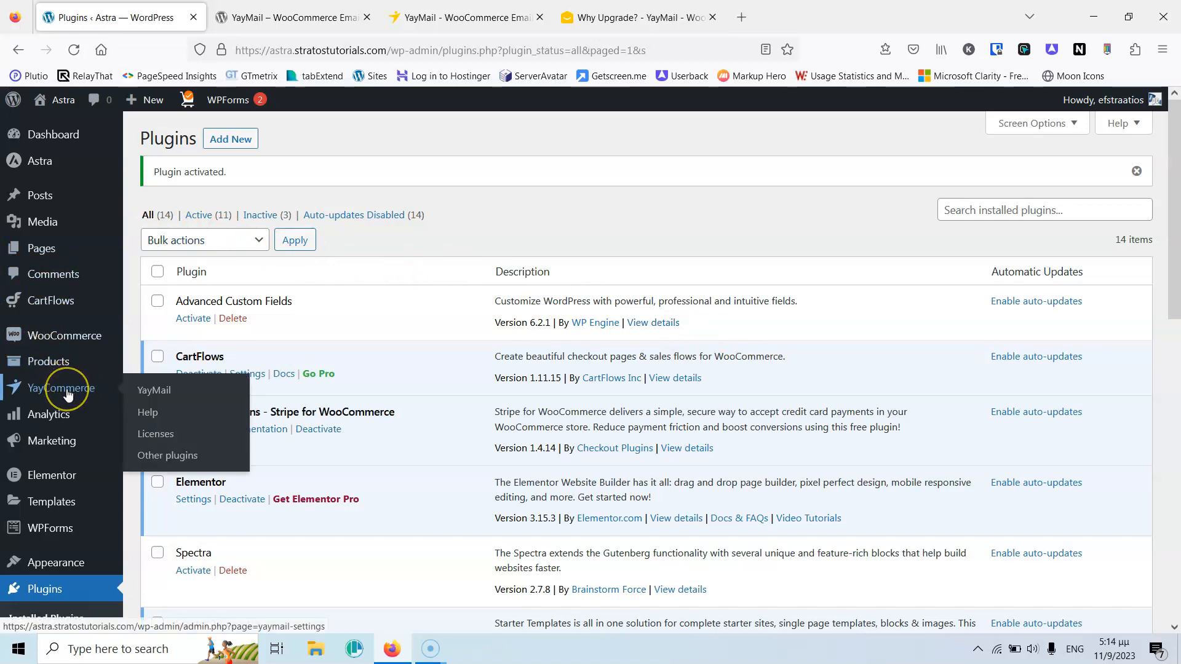
pyautogui.rightClick(149, 395)
pyautogui.click(237, 23)
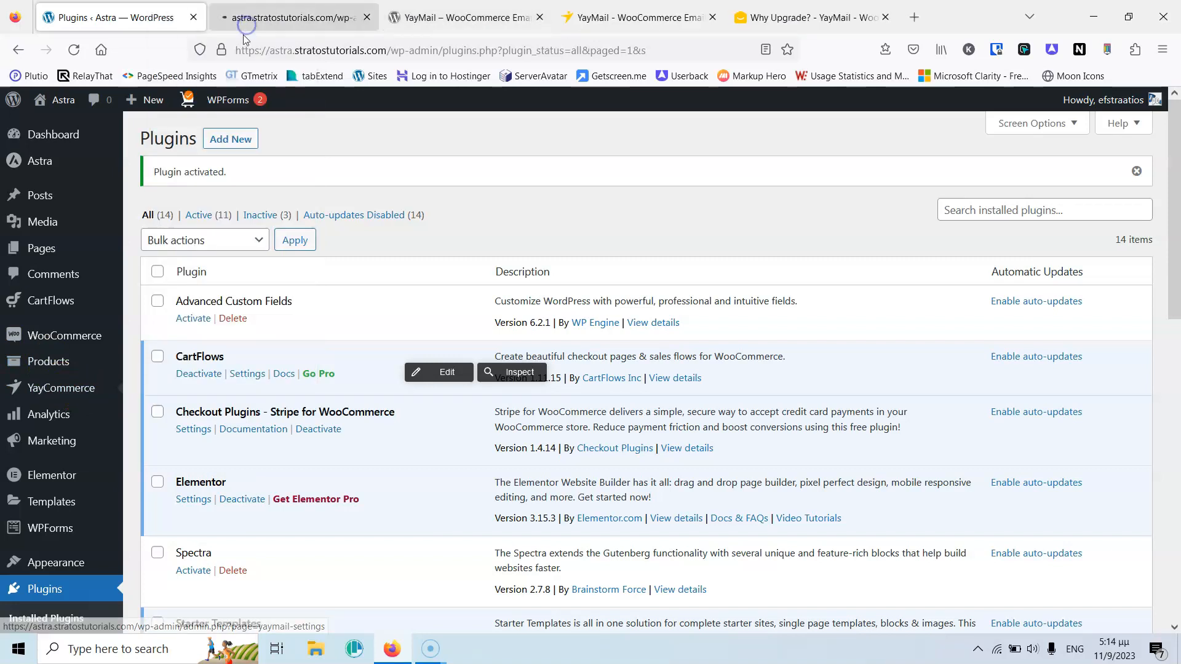
pyautogui.click(271, 15)
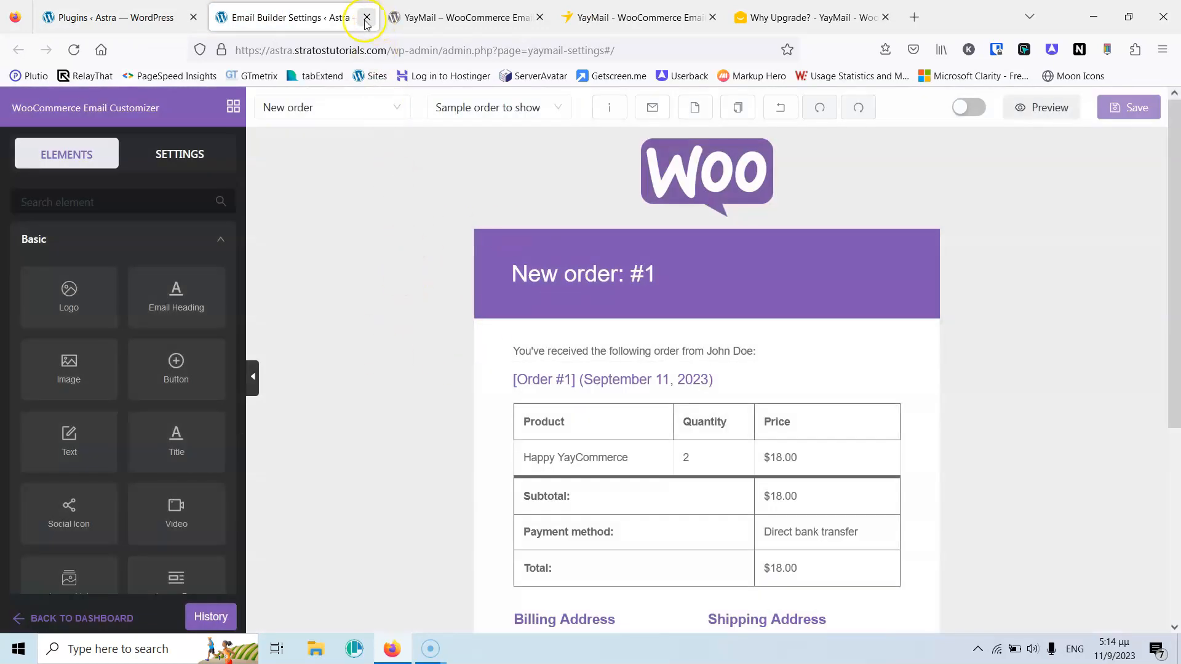
pyautogui.click(365, 19)
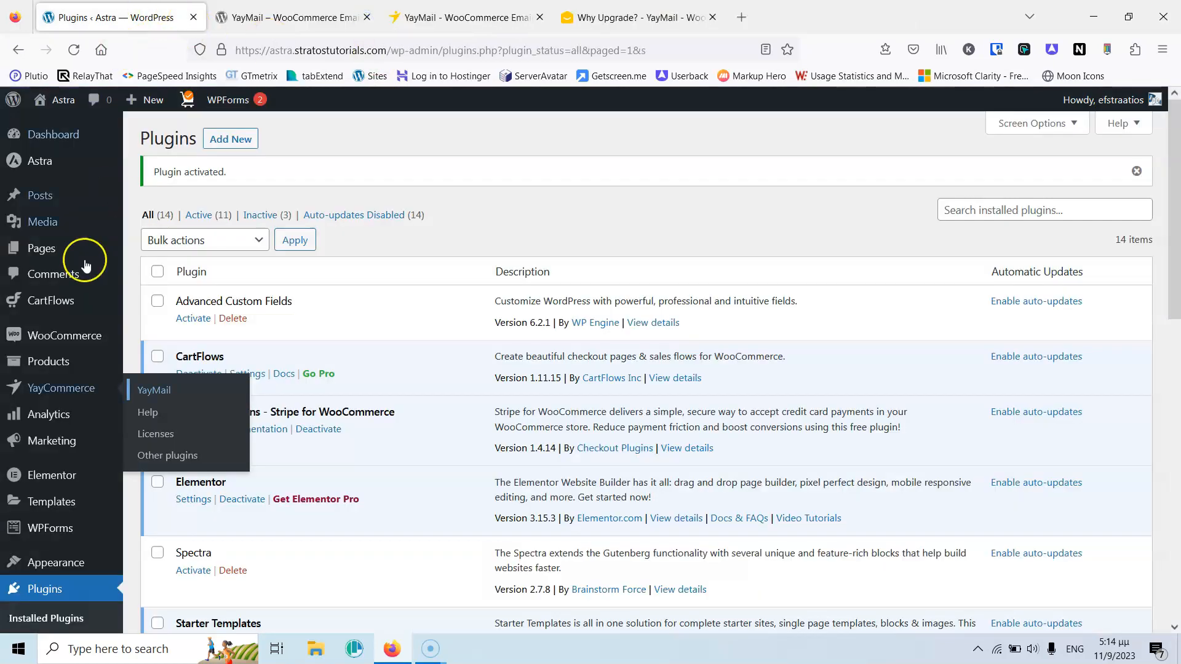
# - Open the WooCommerce email settings and look through the notifications that can be customized with YayMail
pyautogui.moveTo(57, 332)
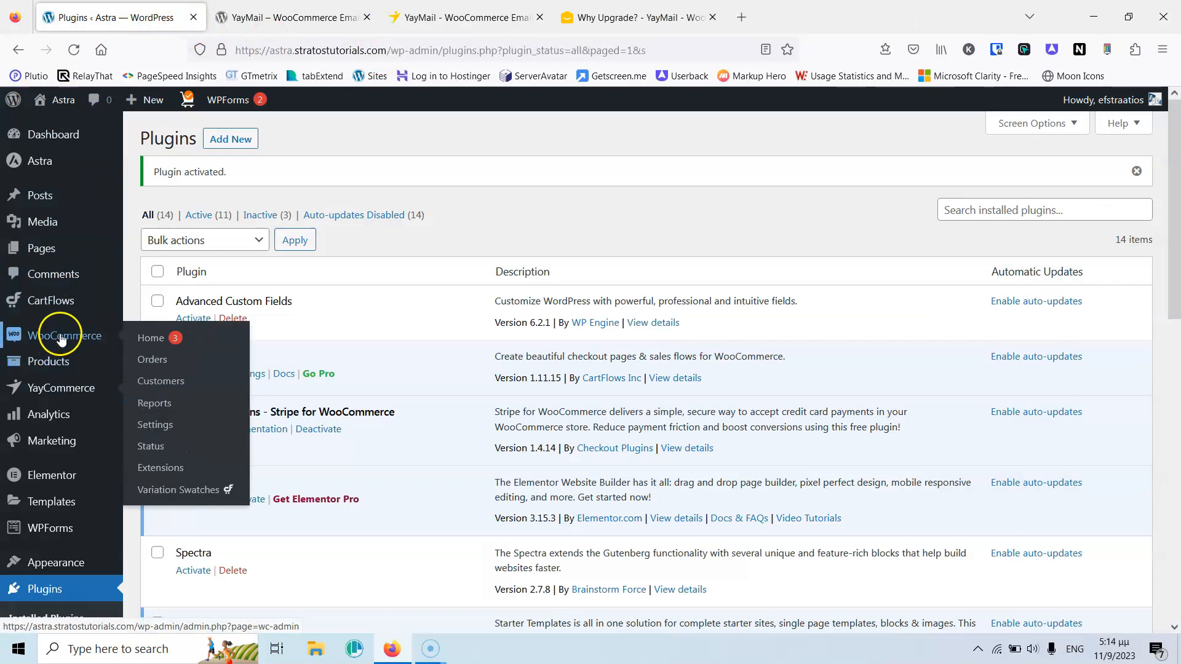
pyautogui.click(163, 426)
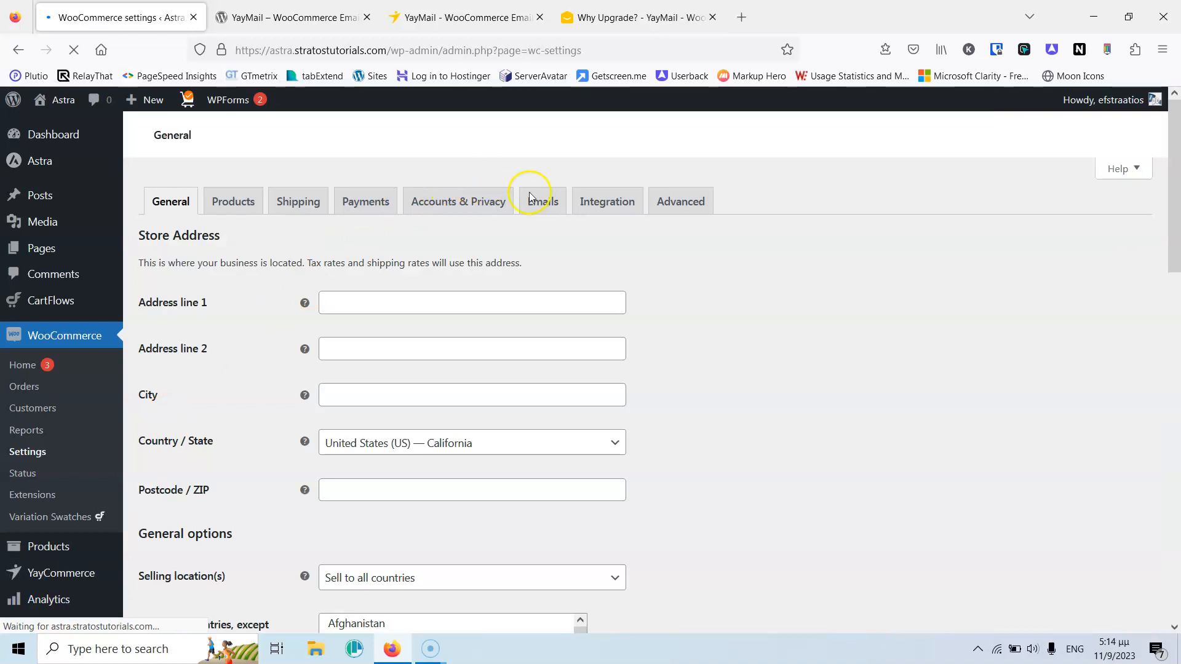
pyautogui.click(543, 206)
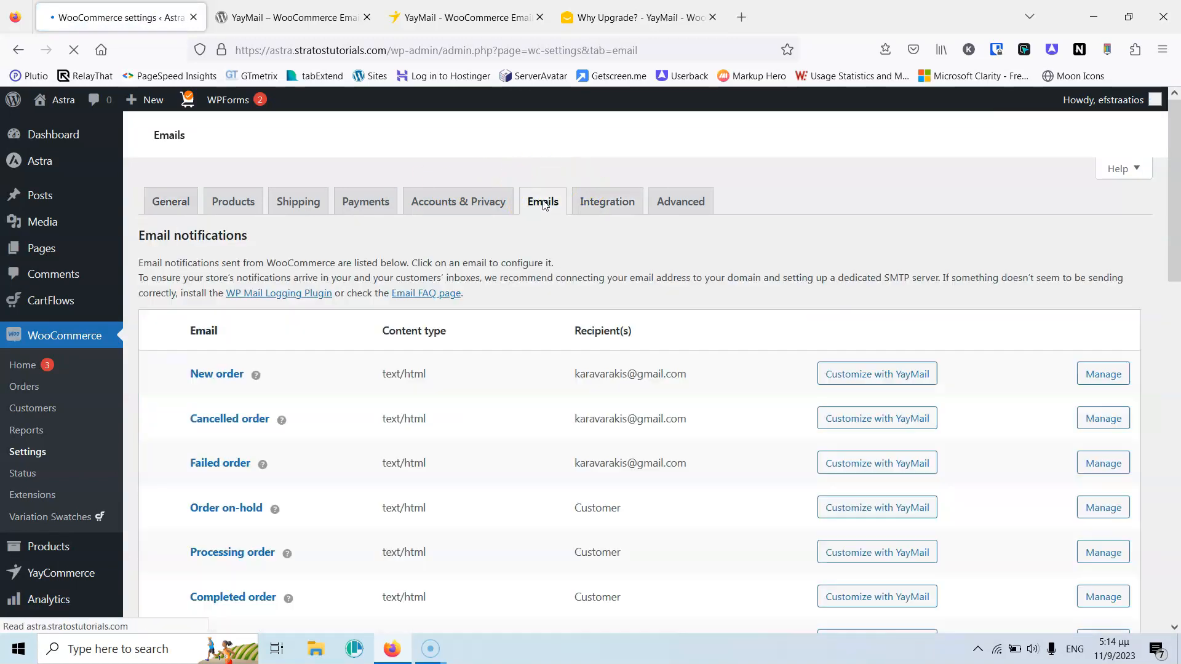
pyautogui.scroll(-4, 784, 375)
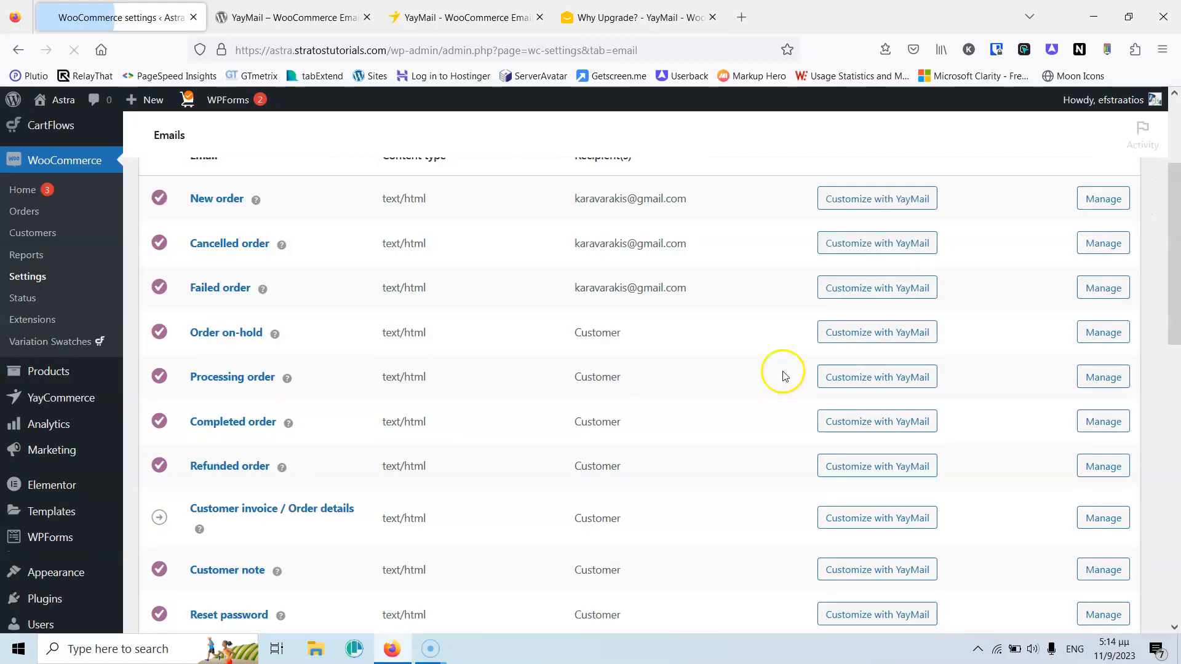
pyautogui.scroll(-3, 781, 389)
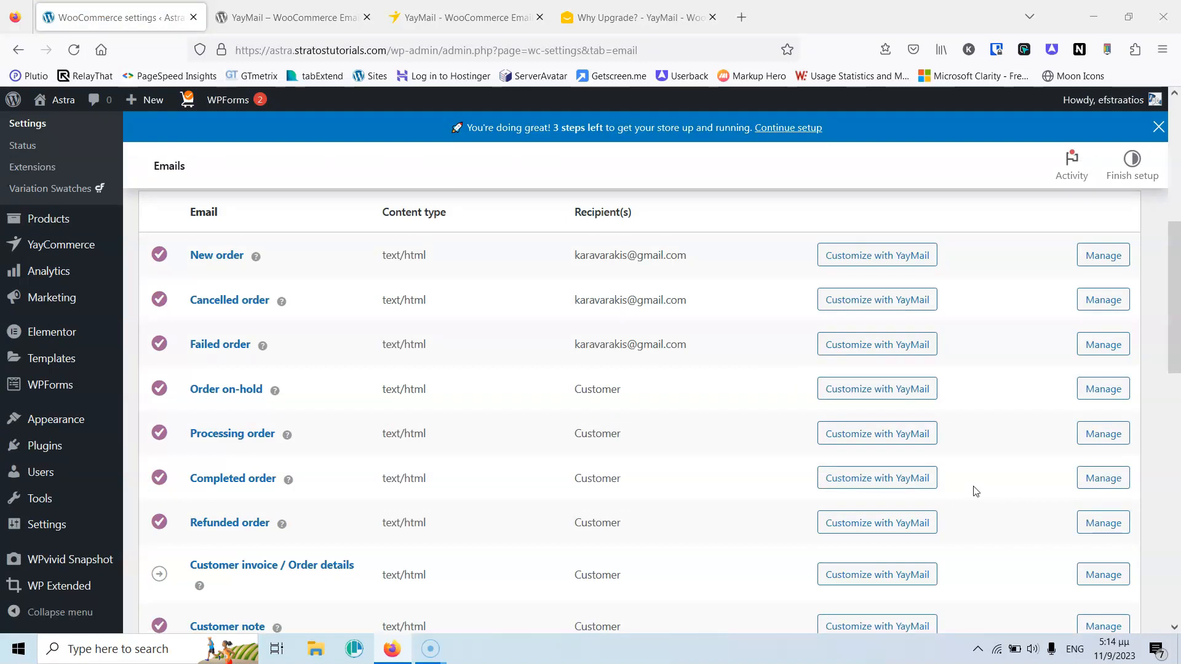
# - Look through the rest of the WooCommerce email notifications and open the Completed order email for customization with YayMail
pyautogui.click(1102, 525)
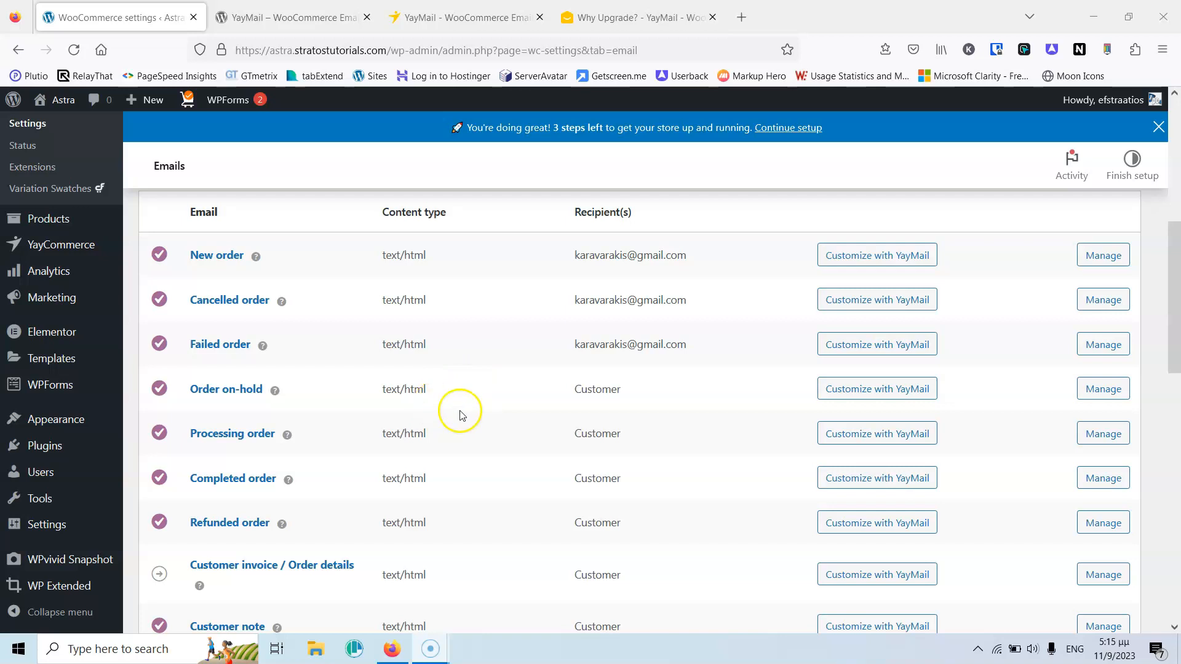
pyautogui.scroll(-3, 493, 419)
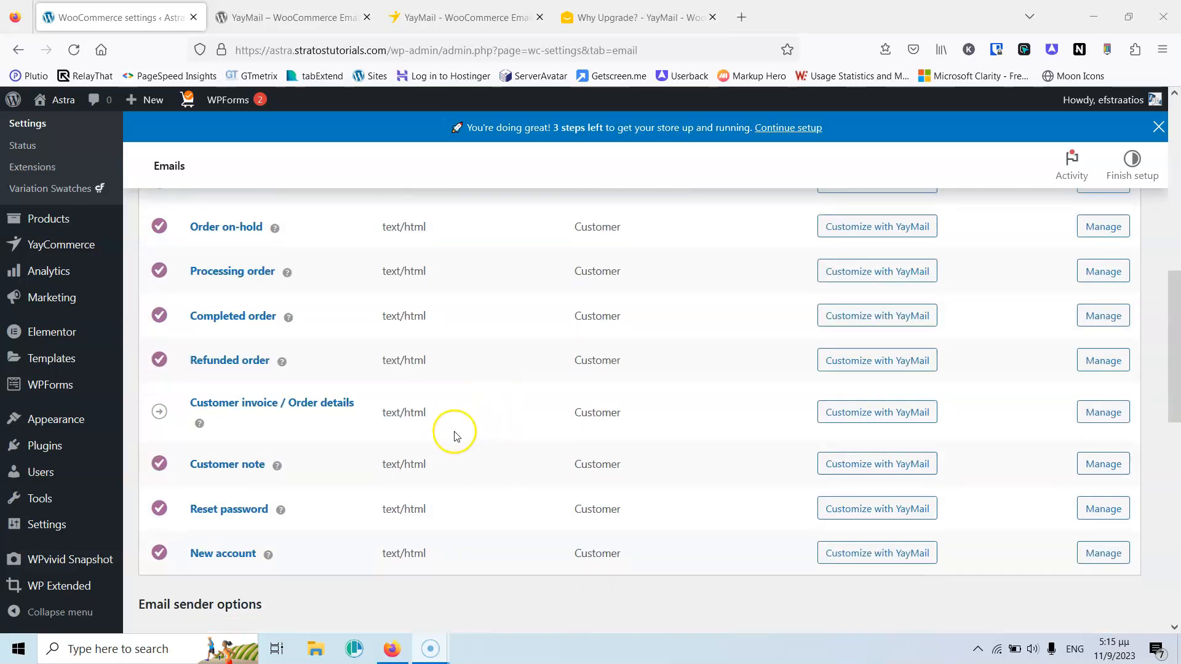
pyautogui.scroll(-4, 461, 431)
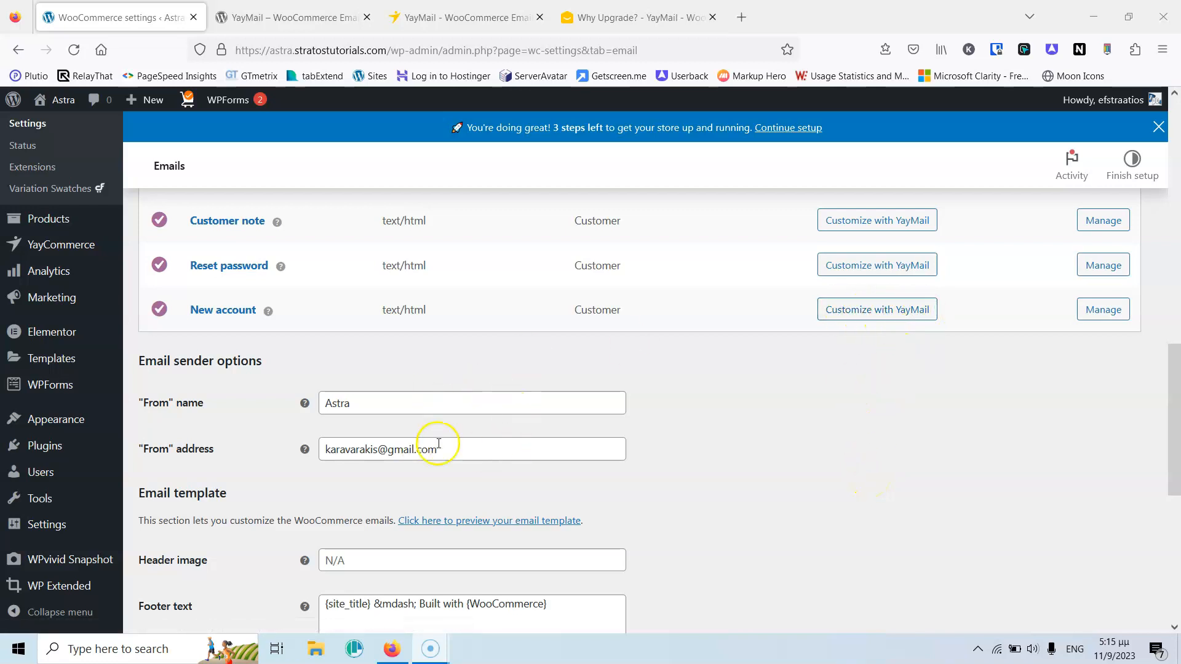
pyautogui.scroll(4, 592, 471)
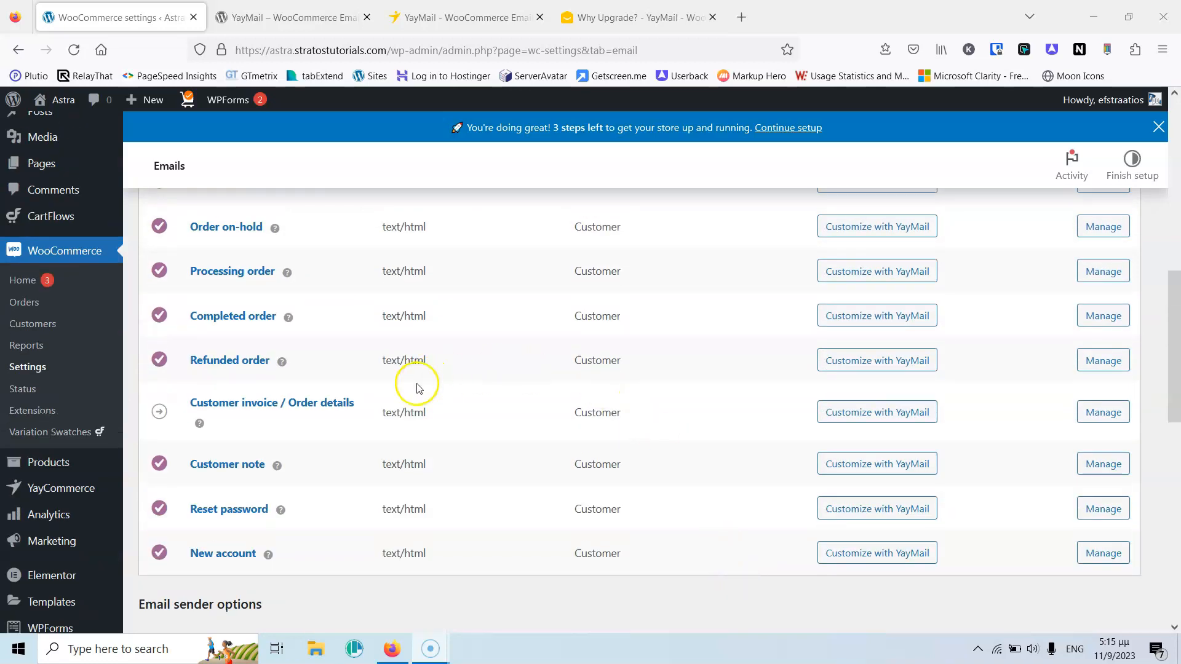
pyautogui.click(893, 320)
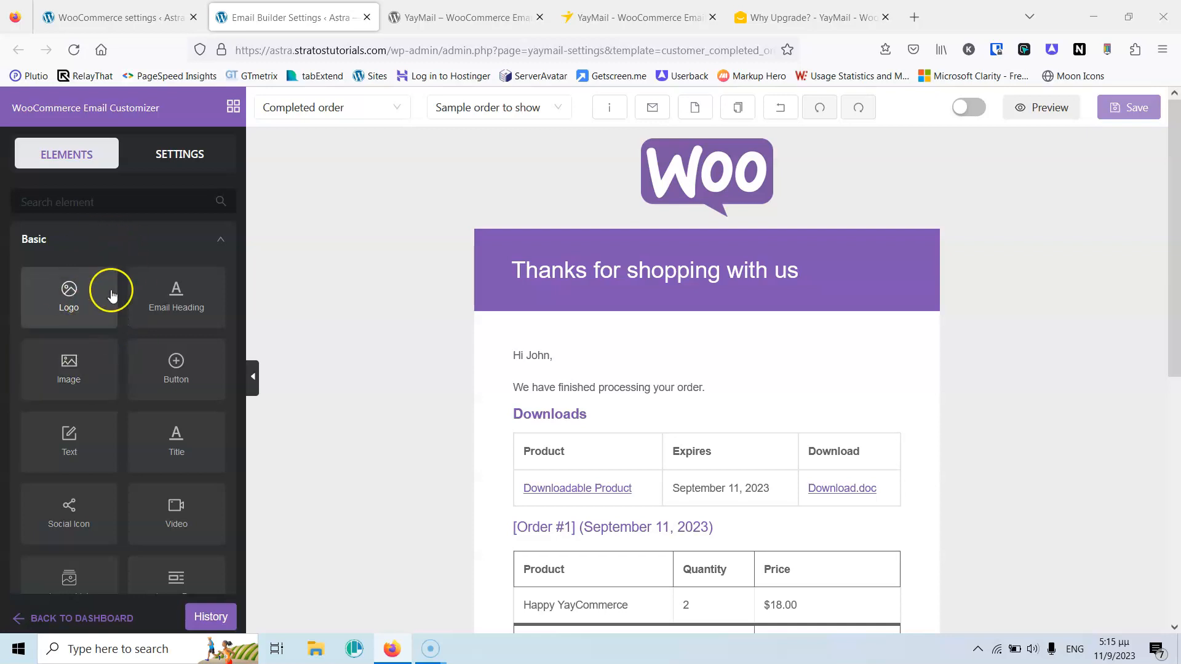
# - Look through the builder's elements in the Basic, General and WooCommerce groups
pyautogui.scroll(-1, 92, 352)
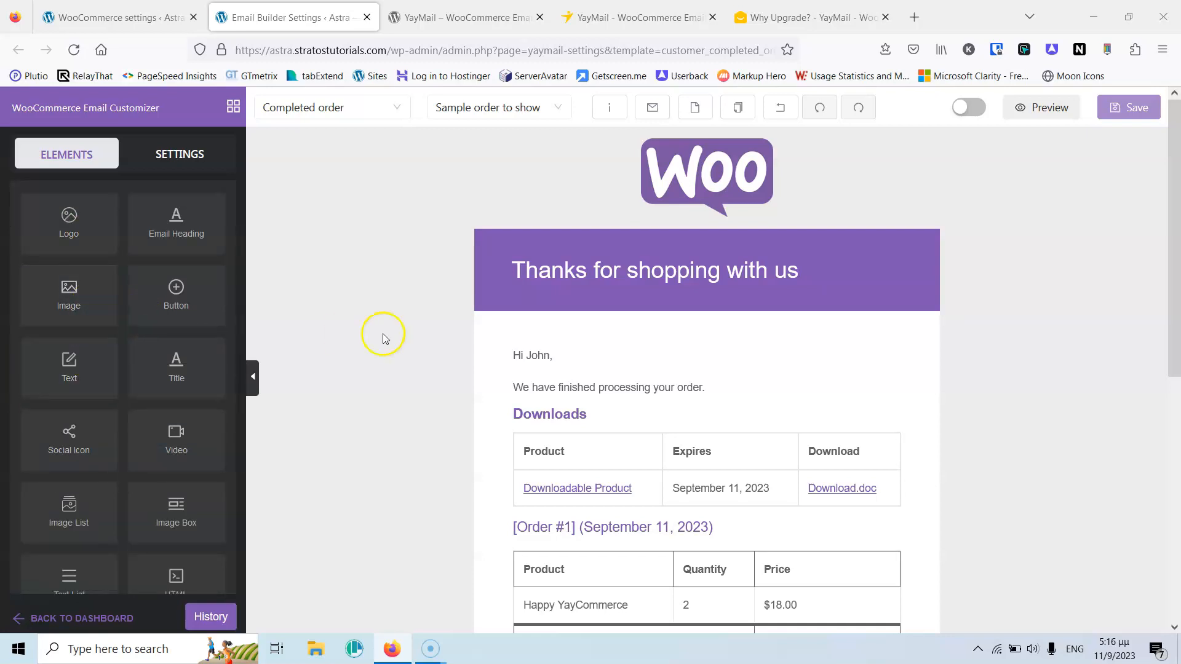
pyautogui.scroll(-2, 167, 387)
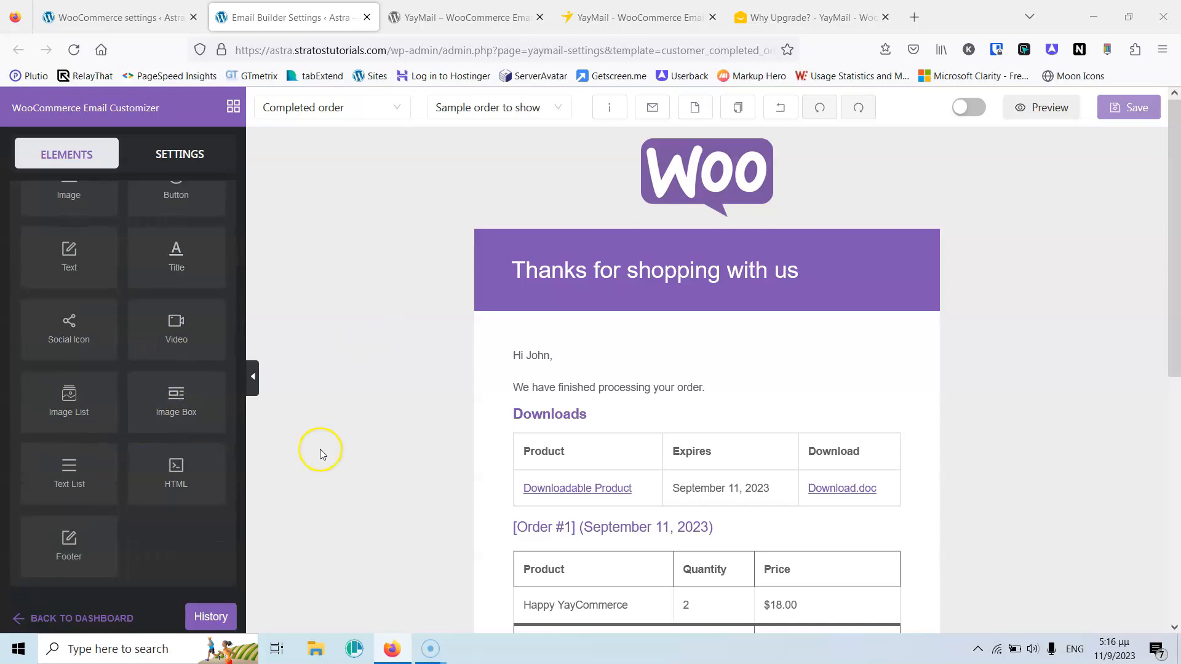
pyautogui.scroll(-6, 712, 453)
pyautogui.scroll(6, 649, 413)
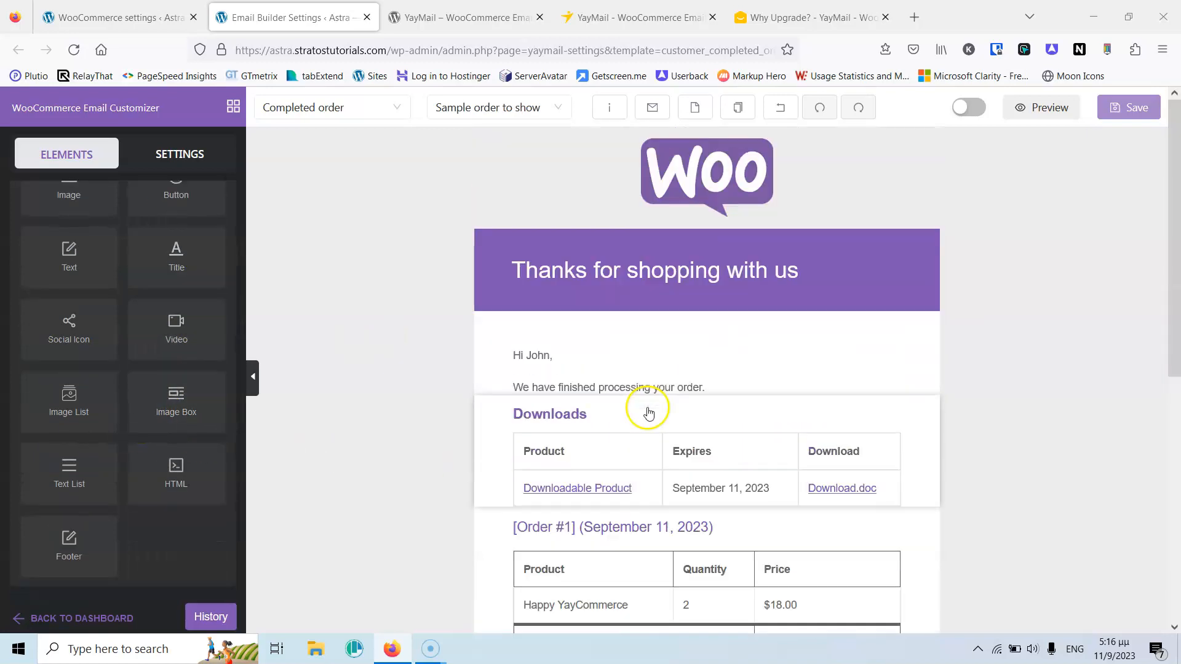
pyautogui.scroll(-1, 106, 395)
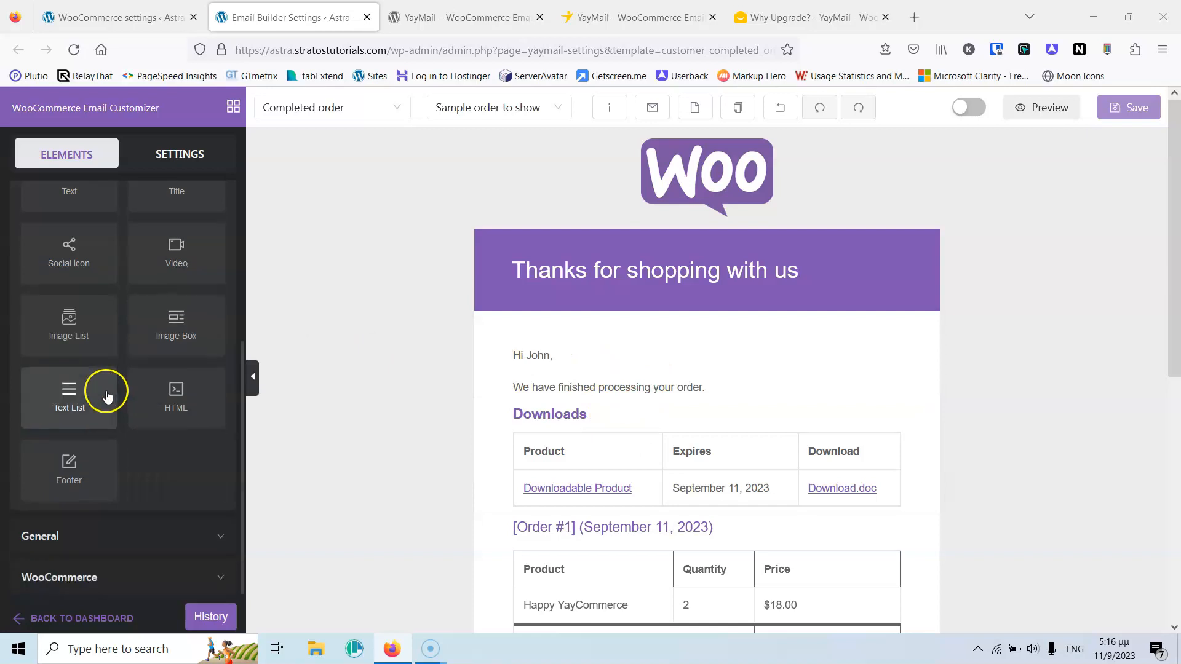
pyautogui.click(136, 537)
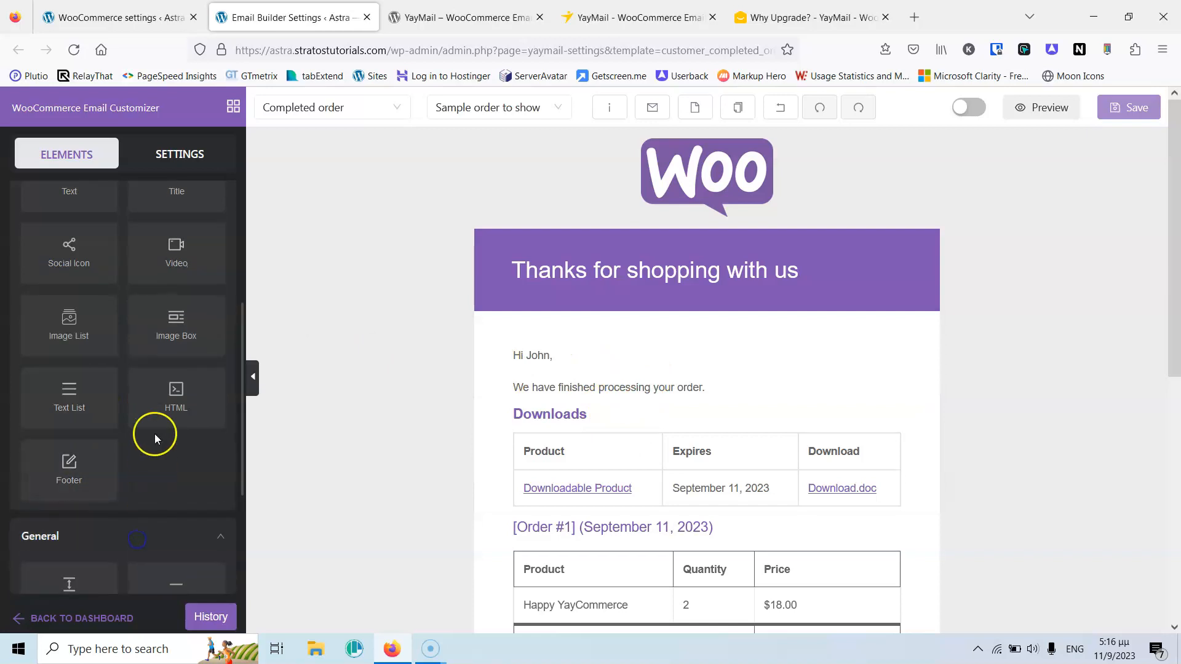
pyautogui.scroll(-2, 155, 435)
pyautogui.scroll(-1, 157, 430)
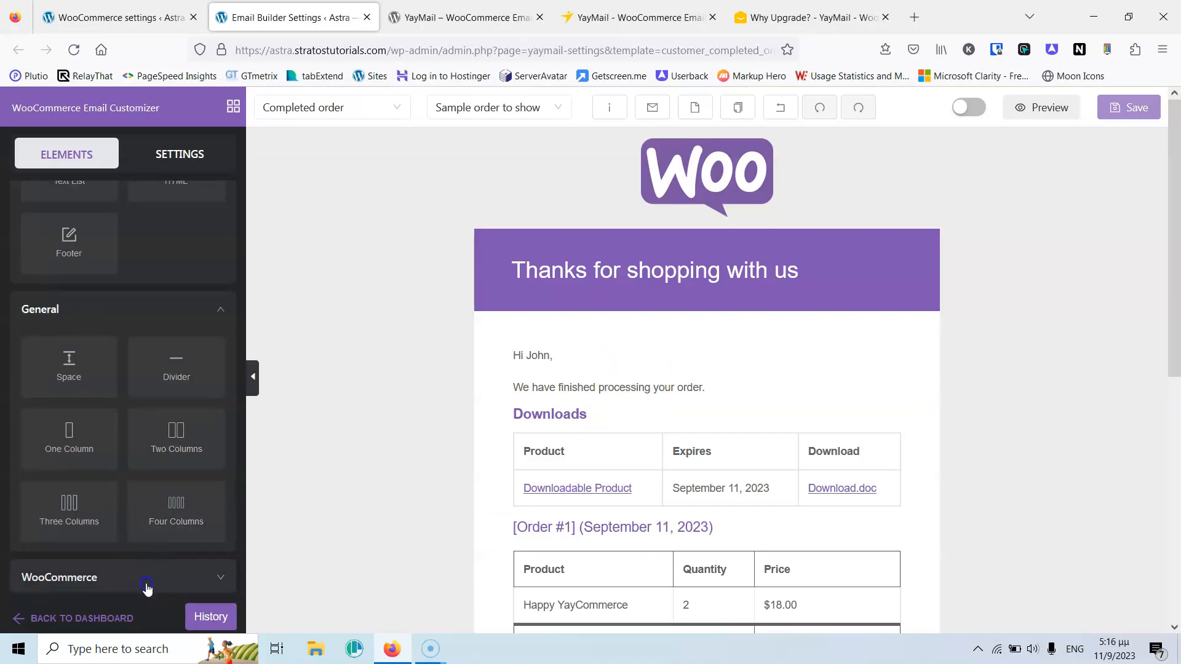
pyautogui.scroll(-1, 182, 416)
pyautogui.scroll(-3, 179, 412)
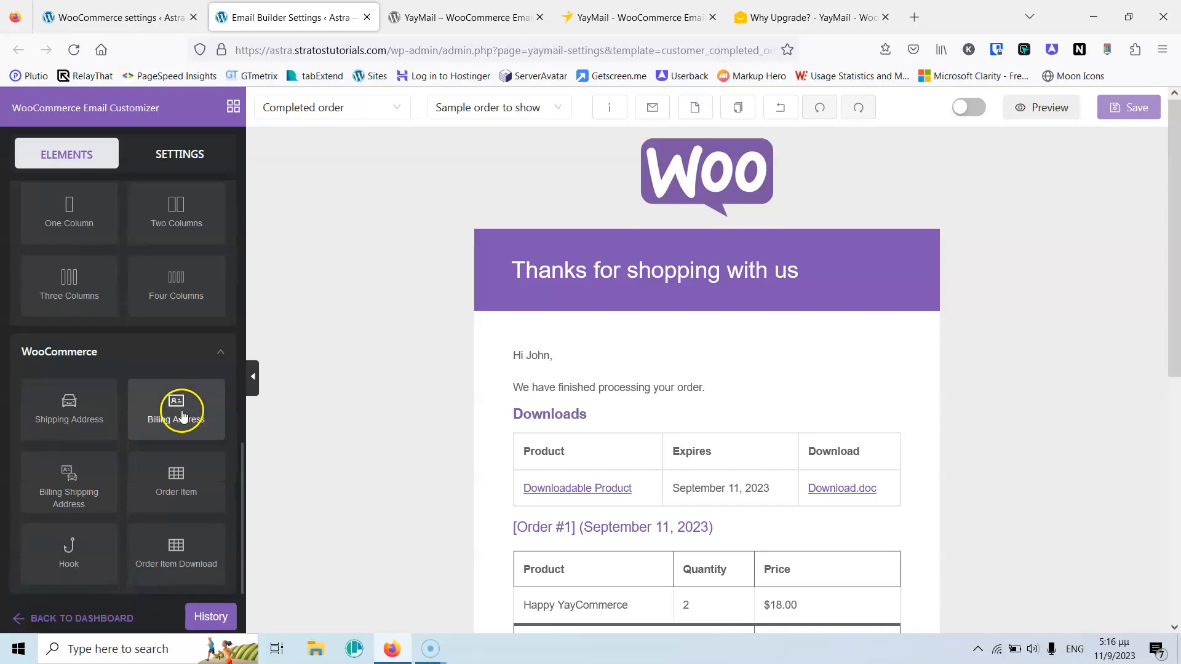
# - Show the builder's settings sections and browse the list of email templates that can be edited
pyautogui.click(180, 158)
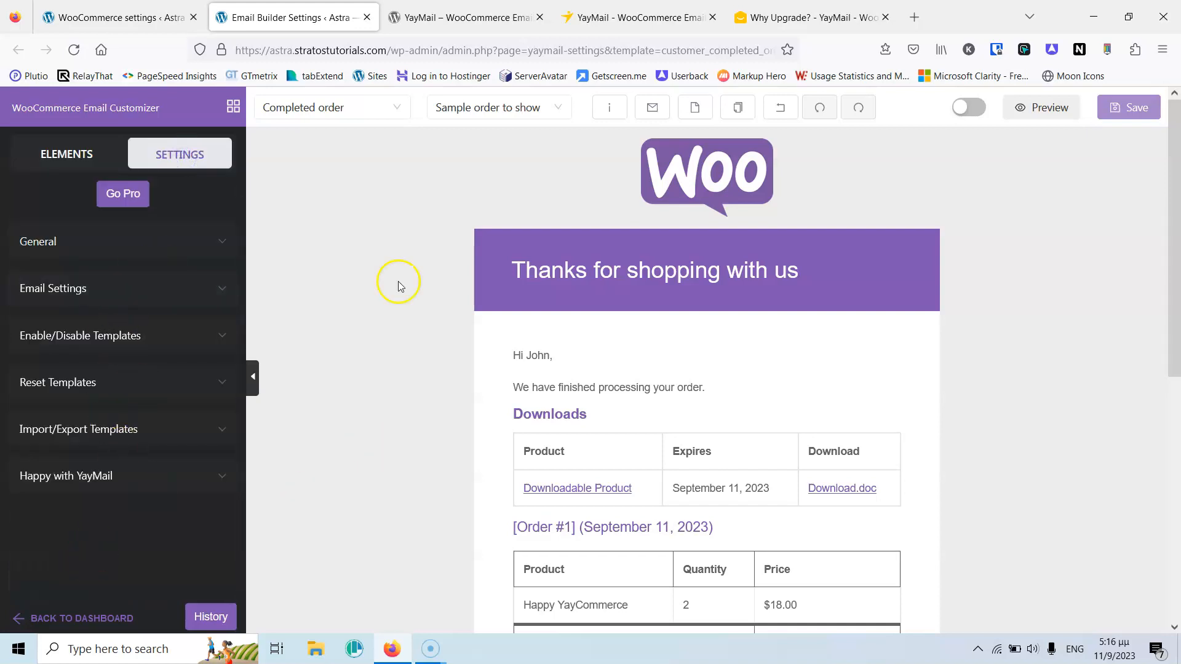
pyautogui.click(356, 111)
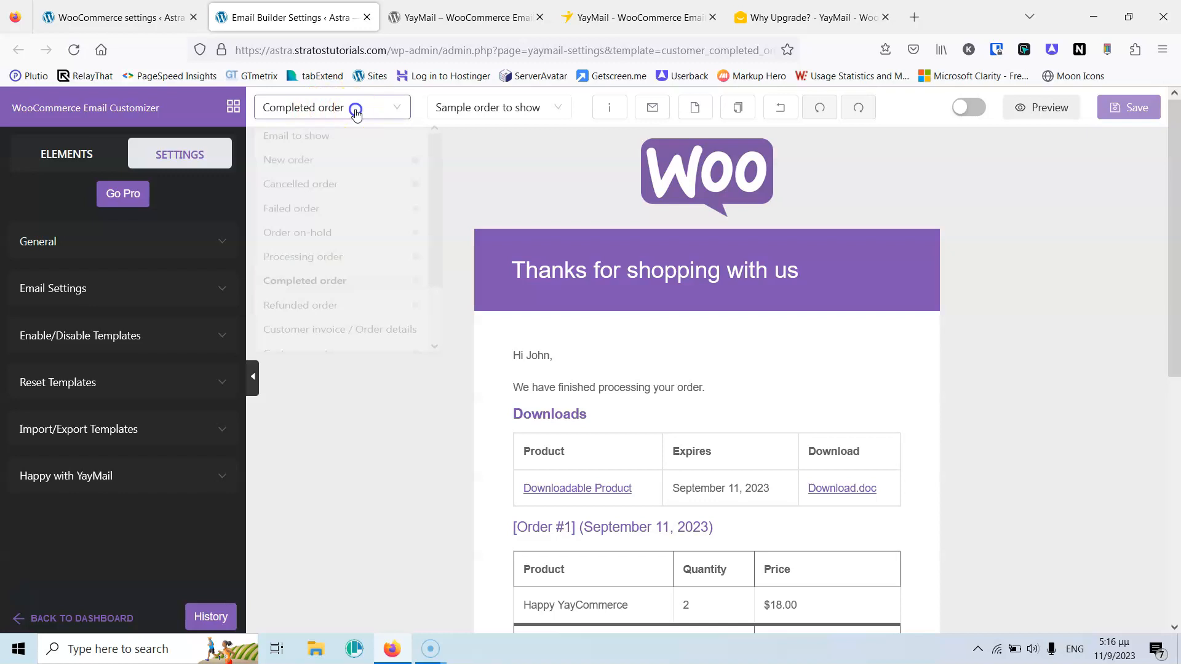
pyautogui.moveTo(422, 224); pyautogui.dragTo(430, 246)
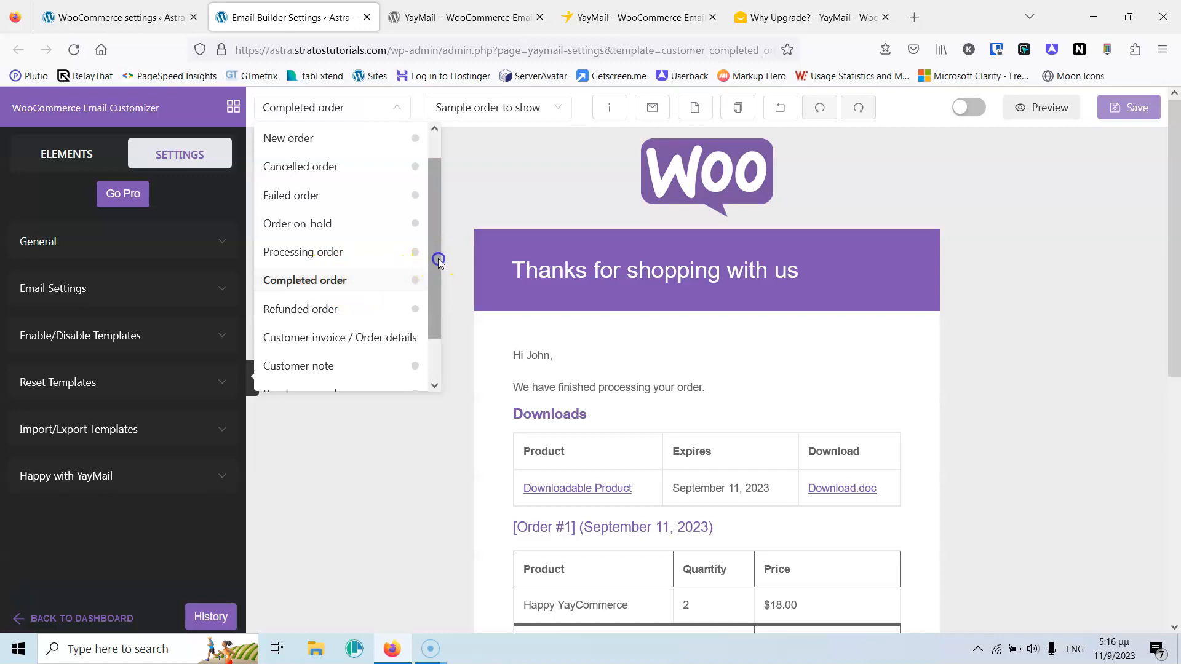
pyautogui.moveTo(438, 261); pyautogui.dragTo(438, 239)
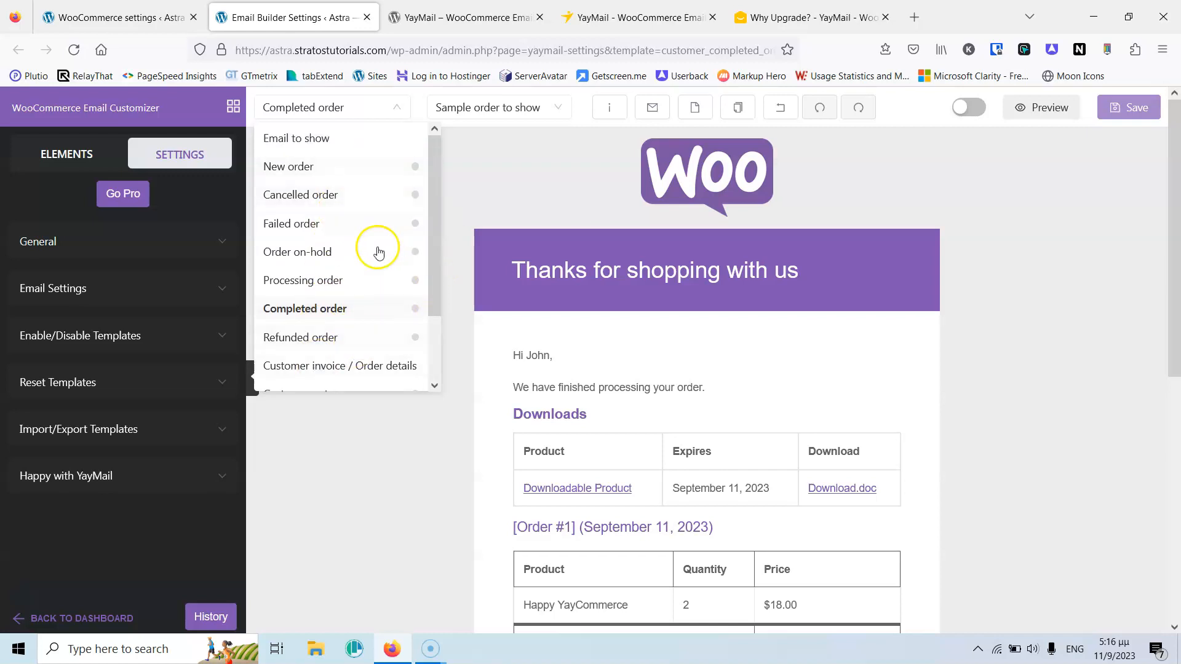
pyautogui.moveTo(430, 232); pyautogui.dragTo(432, 285)
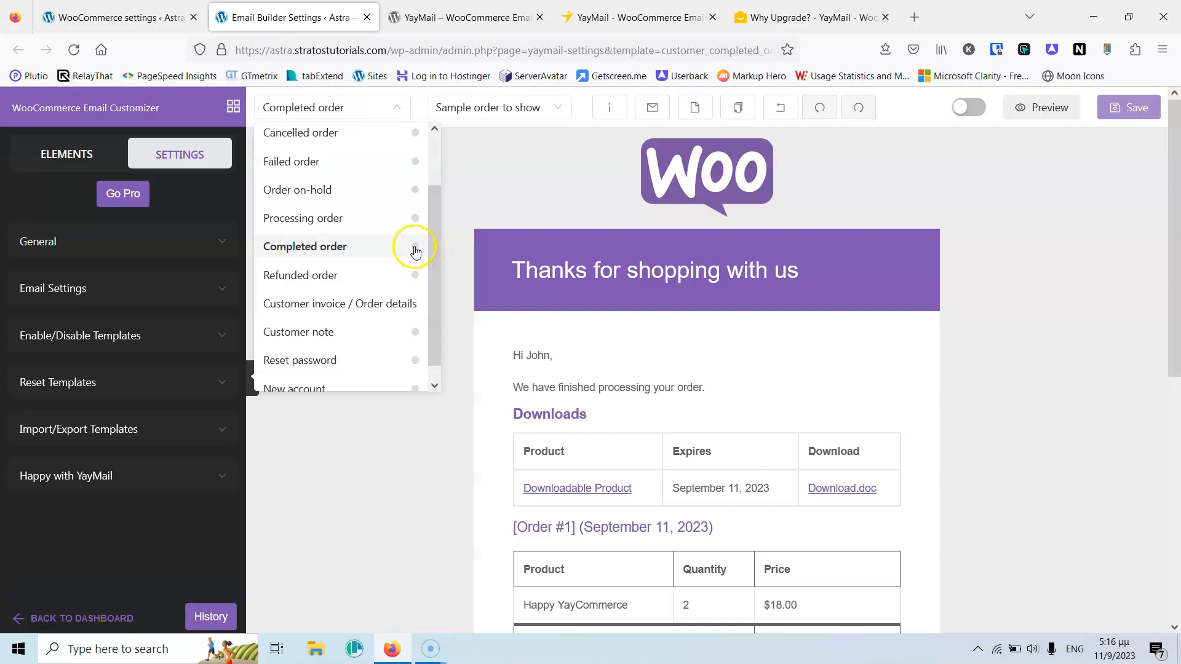
# - Enable the Completed order template and check its status in the list of email templates
pyautogui.click(969, 107)
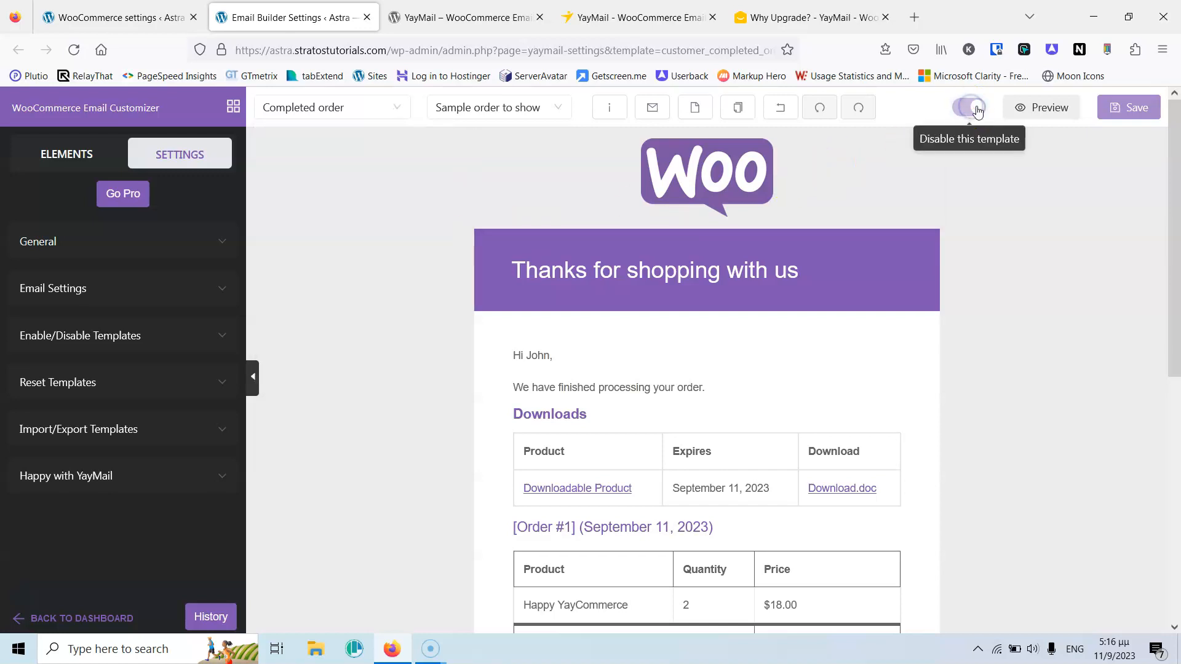
pyautogui.click(966, 112)
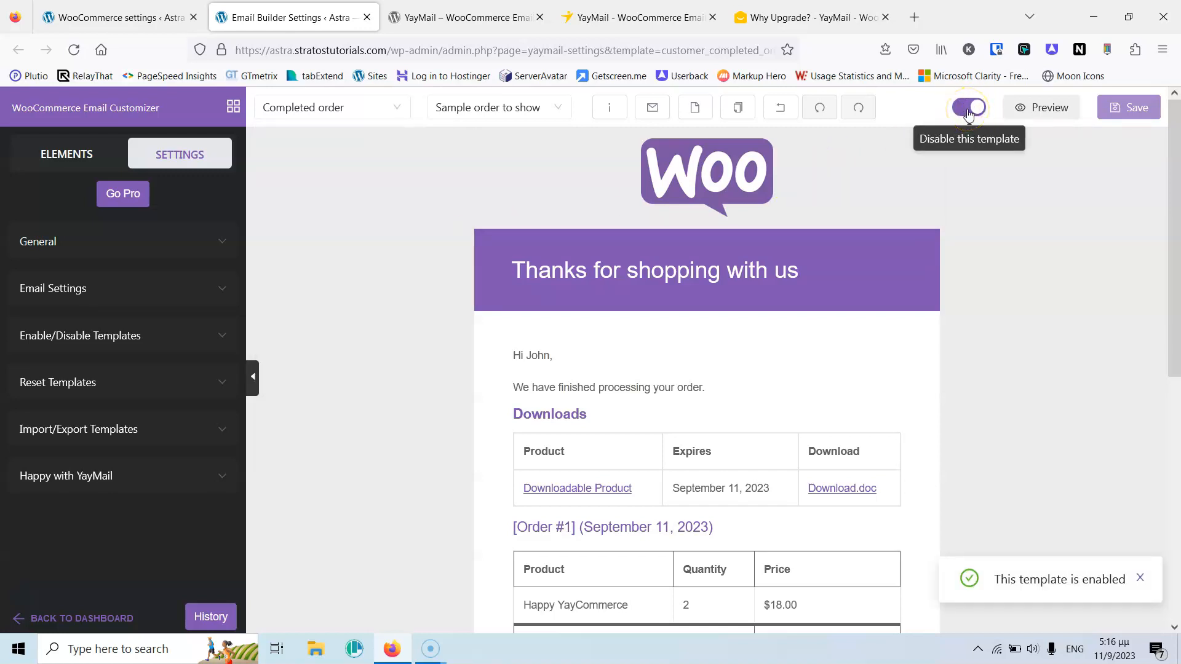
pyautogui.click(332, 108)
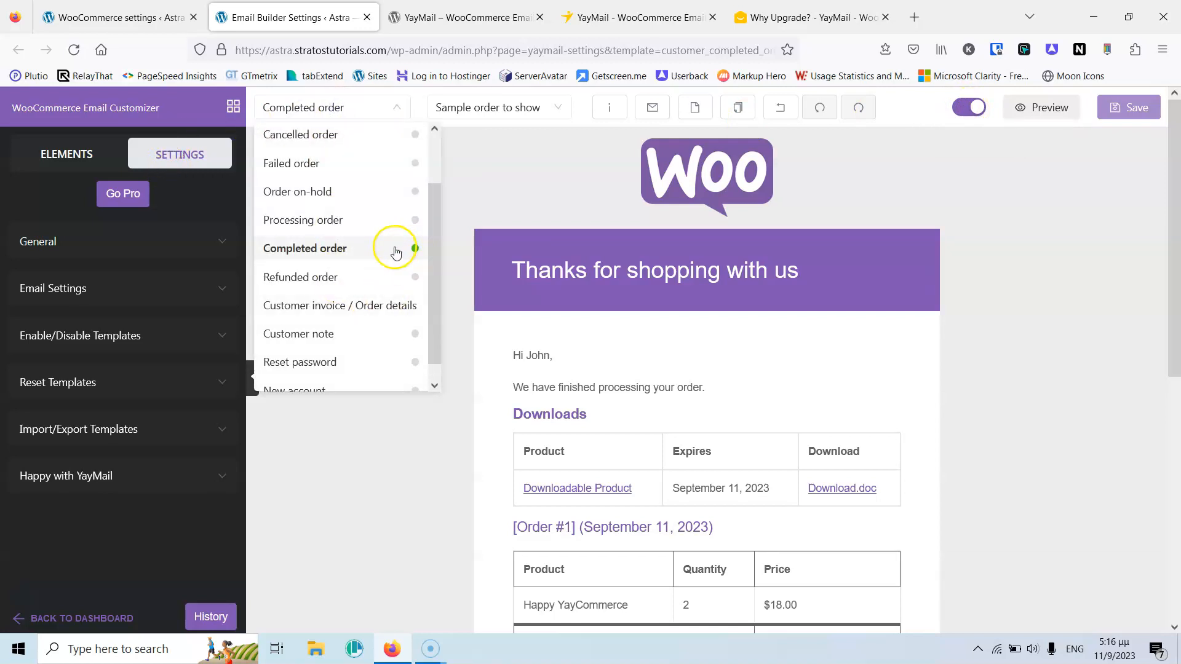
# - Check the available sample orders and review the Completed order email layout down to the billing and shipping addresses
pyautogui.click(476, 108)
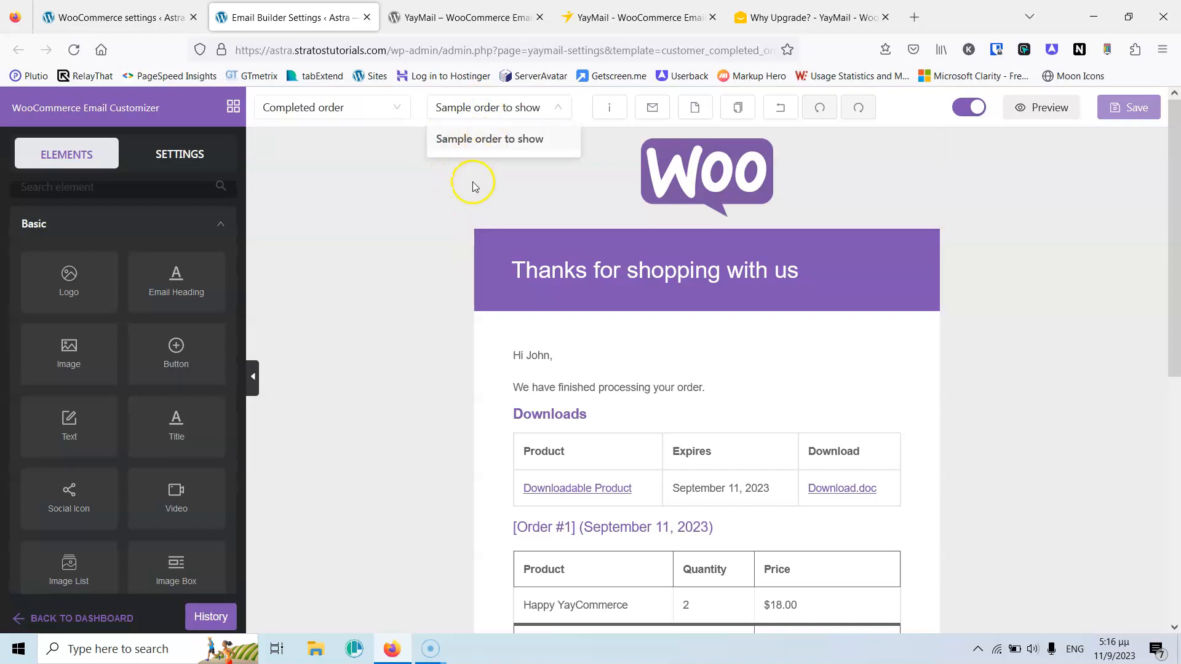
pyautogui.click(399, 280)
pyautogui.scroll(-6, 519, 422)
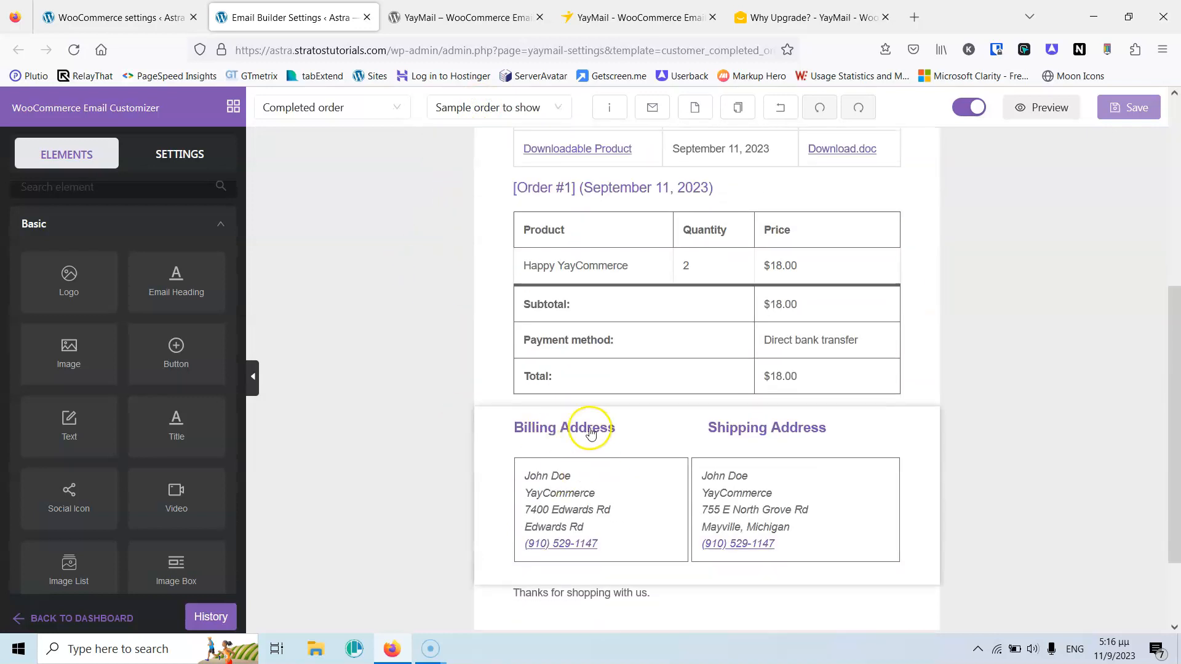
pyautogui.scroll(7, 590, 425)
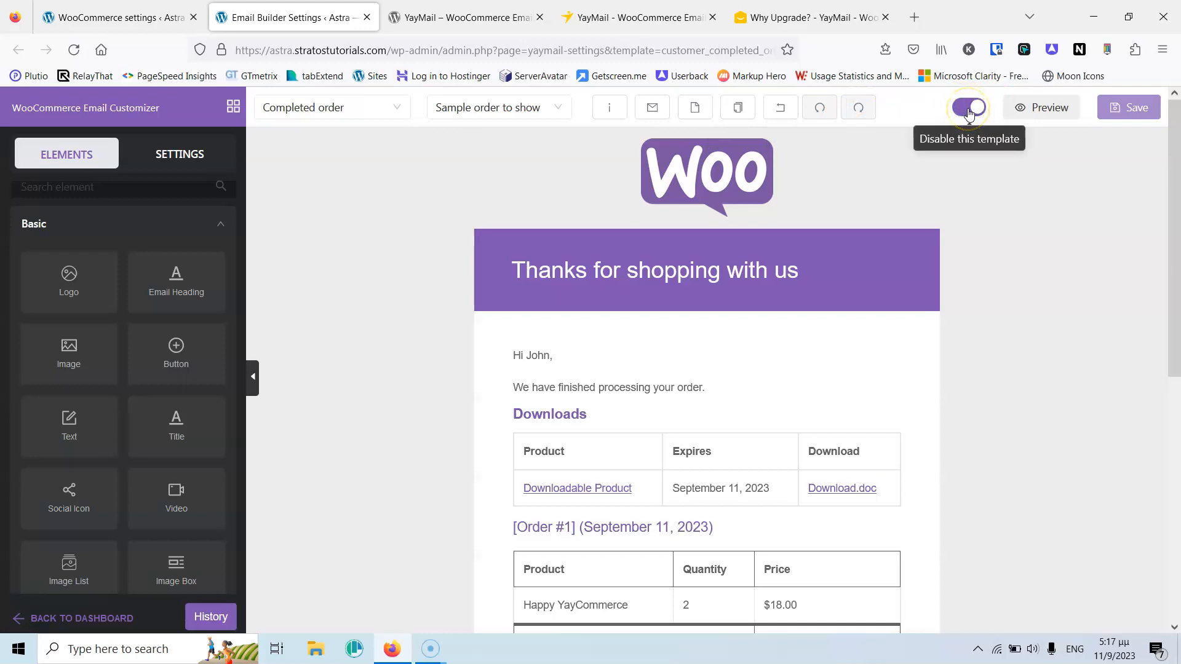
# - Preview the Completed order email in desktop and mobile view, and close the preview
pyautogui.click(1051, 110)
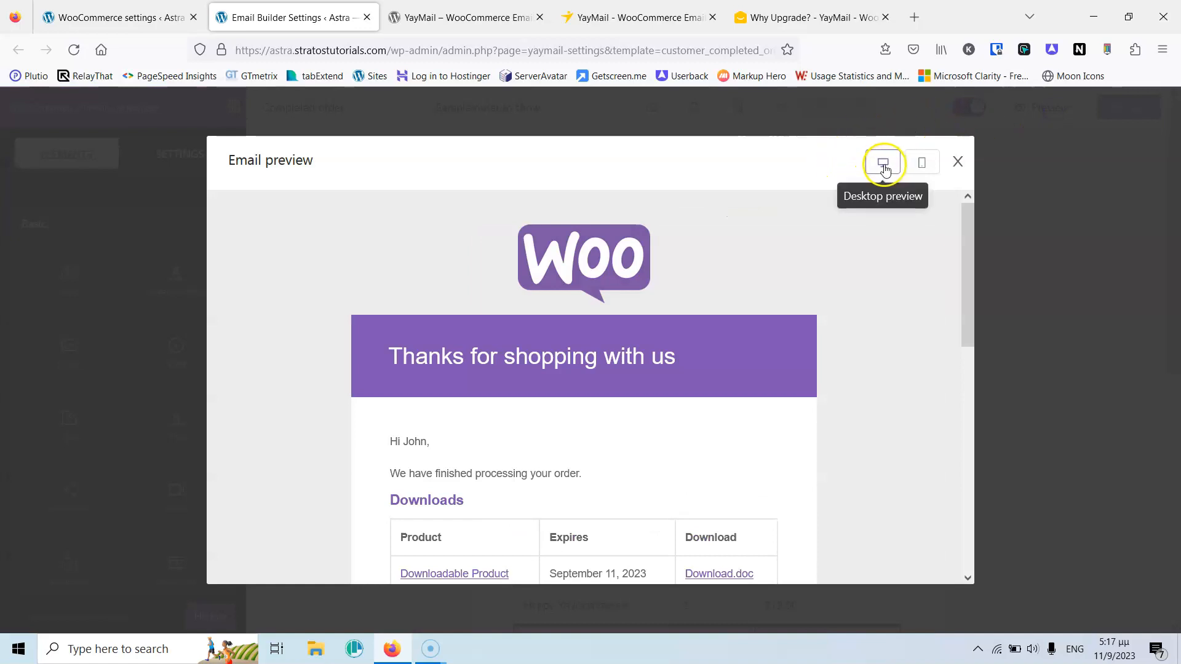
pyautogui.click(922, 161)
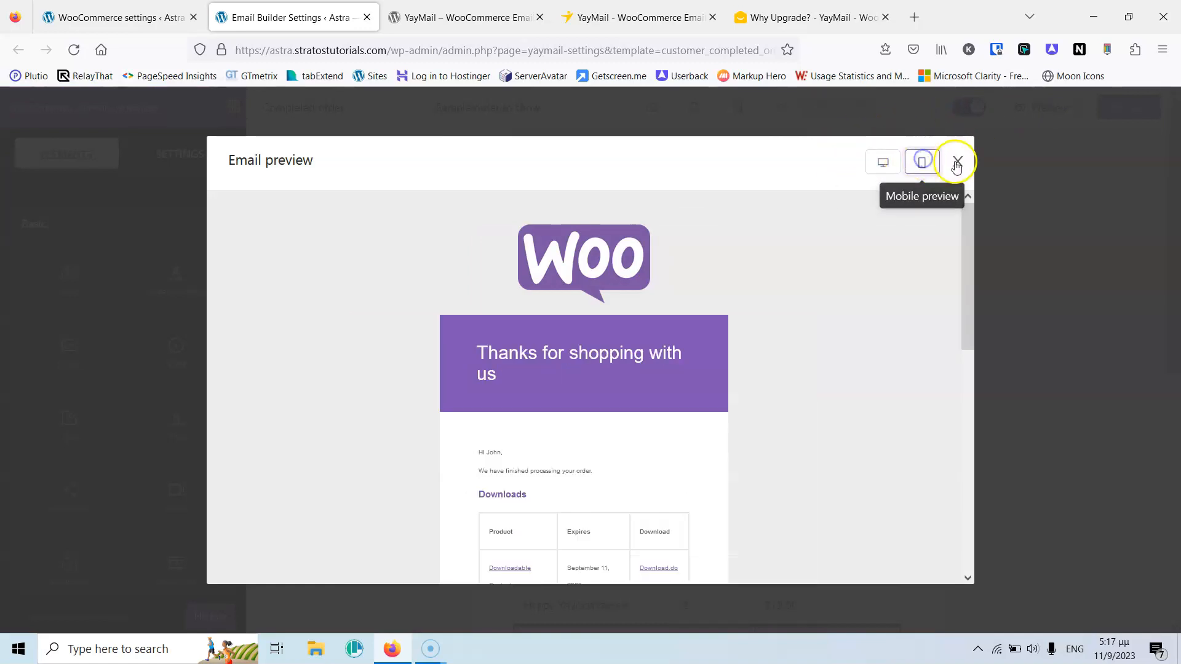
pyautogui.click(957, 162)
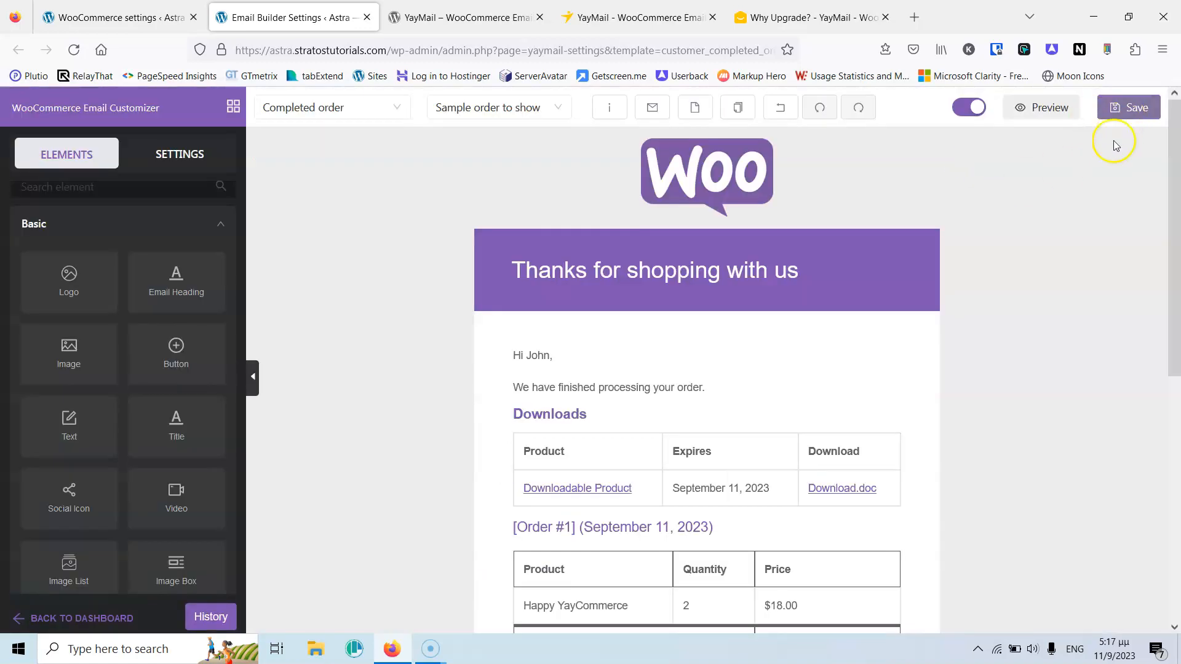
# - Examine the list of YayMail shortcodes, including general, order detail, shipping, new user and password reset ones, and close it
pyautogui.click(609, 107)
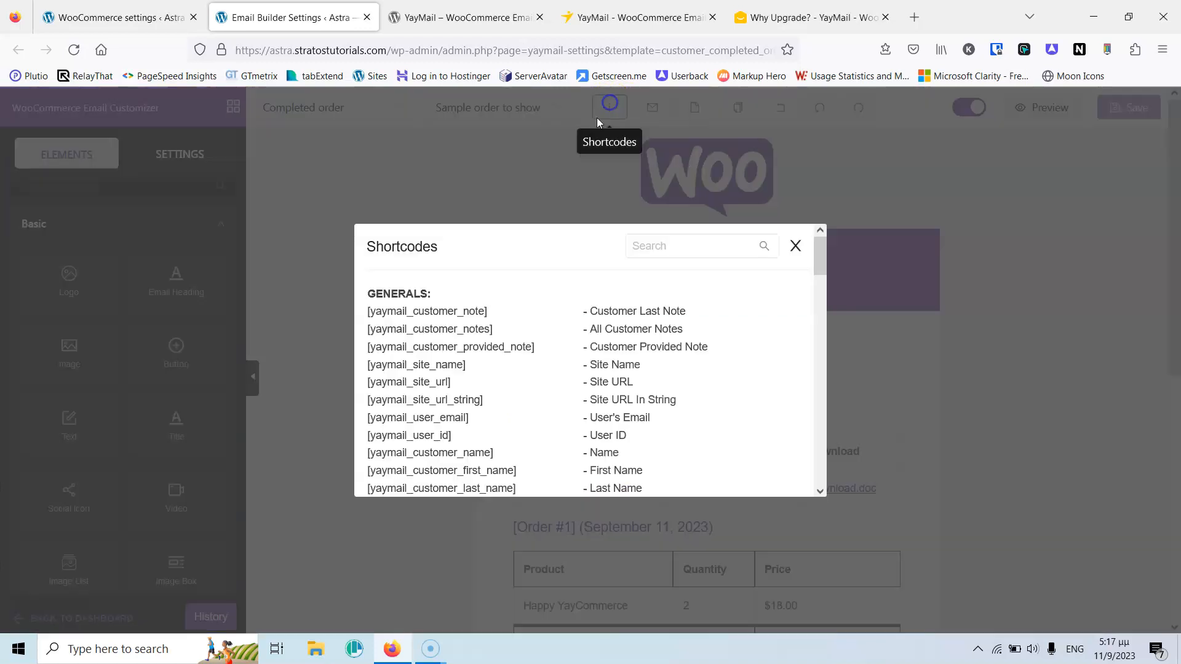
pyautogui.scroll(-15, 470, 393)
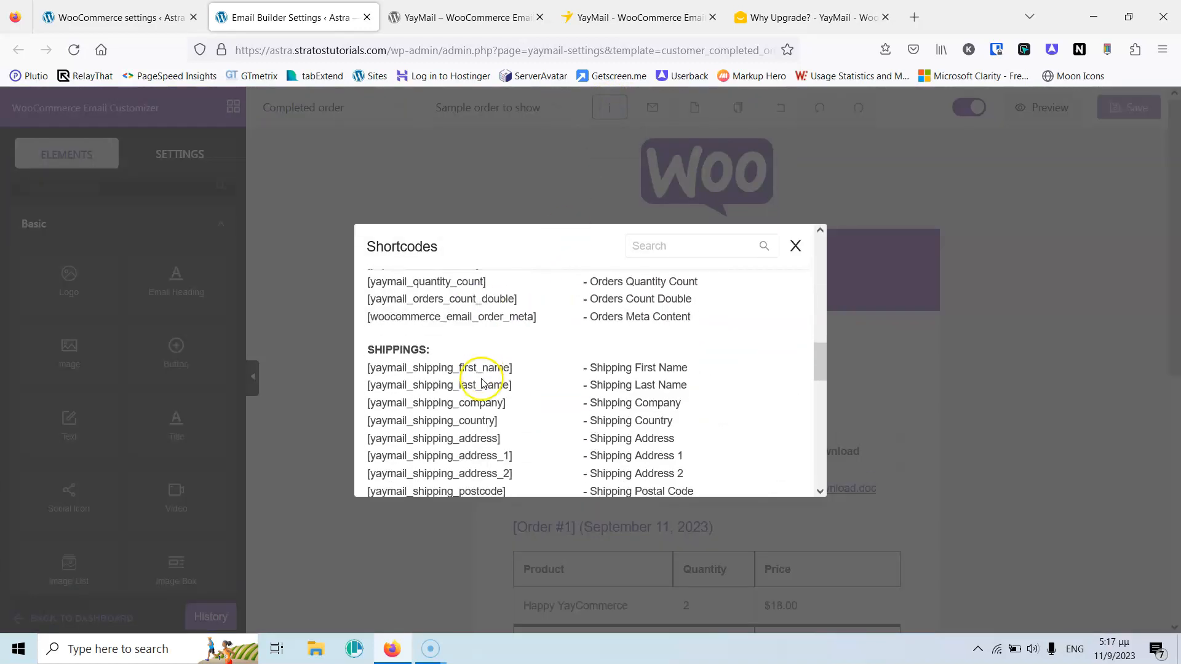
pyautogui.scroll(-5, 482, 382)
pyautogui.scroll(12, 523, 369)
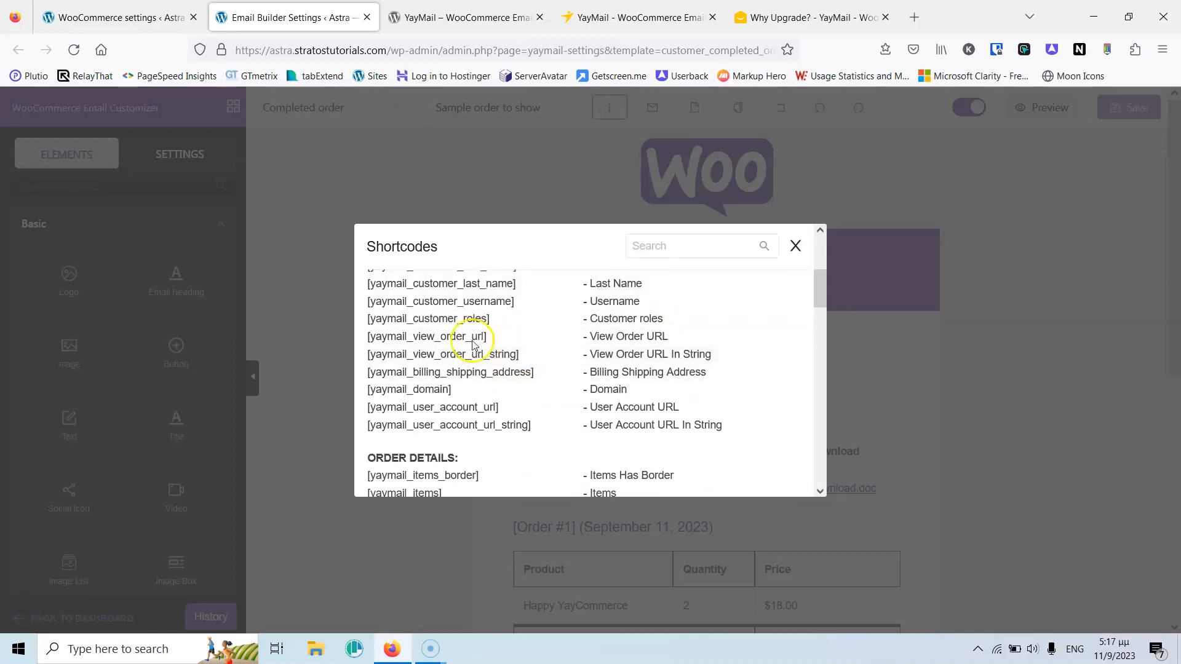
pyautogui.scroll(1, 411, 370)
pyautogui.scroll(3, 411, 371)
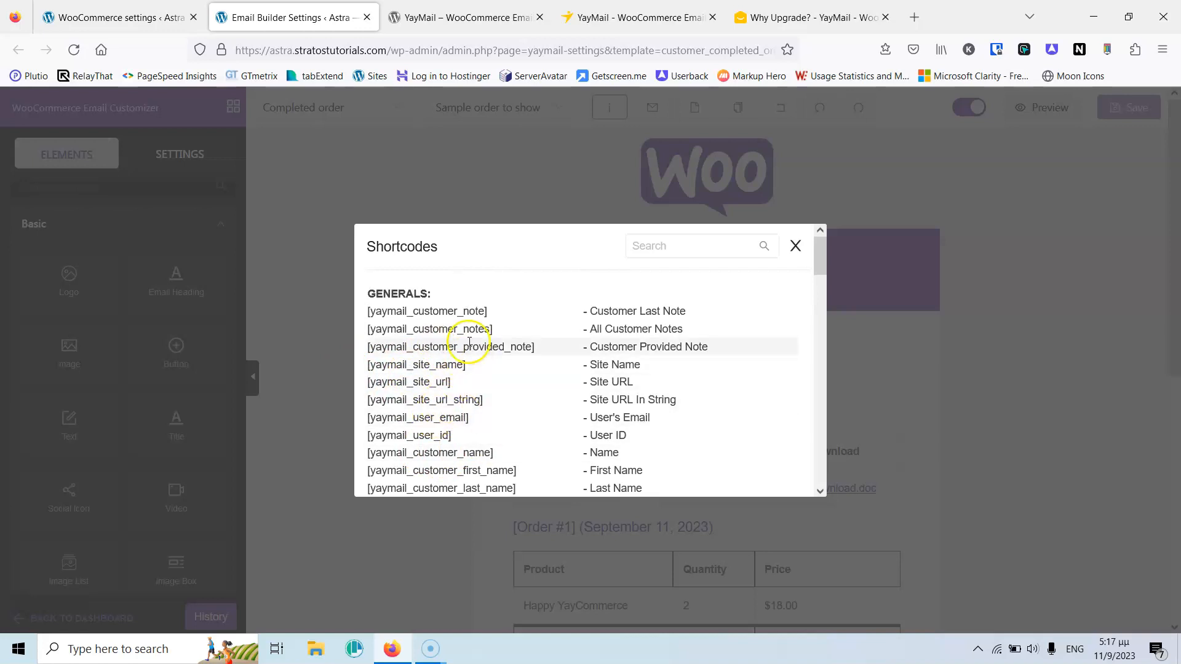
pyautogui.scroll(-6, 448, 360)
pyautogui.scroll(3, 452, 357)
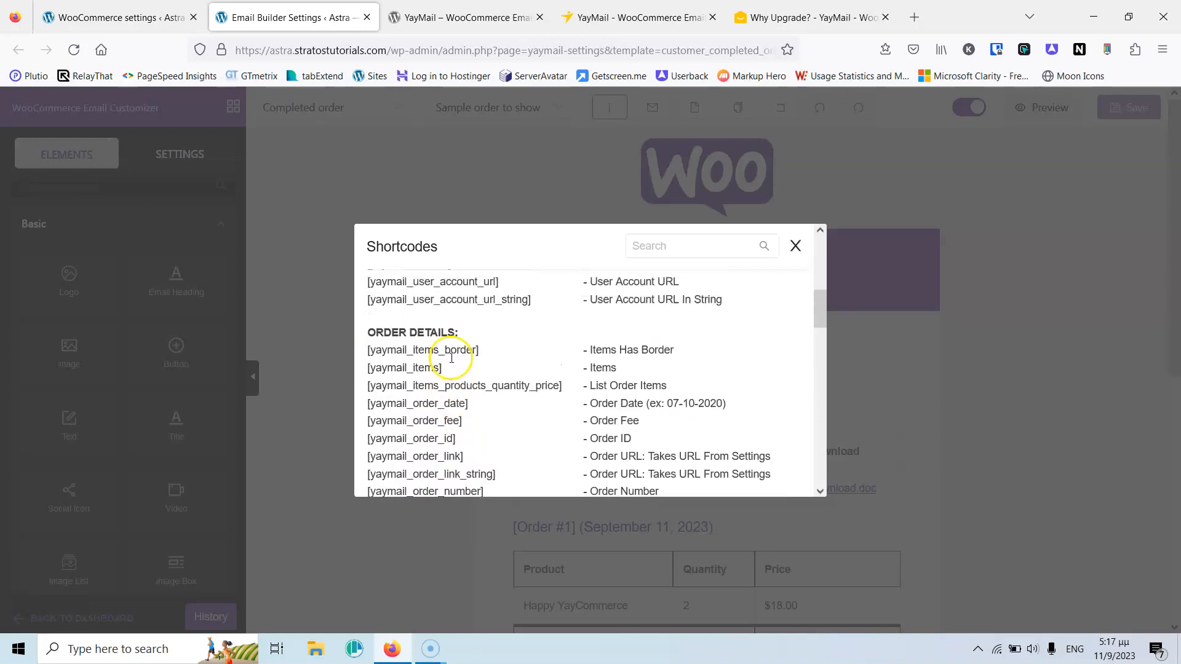
pyautogui.scroll(3, 451, 357)
pyautogui.scroll(-10, 477, 375)
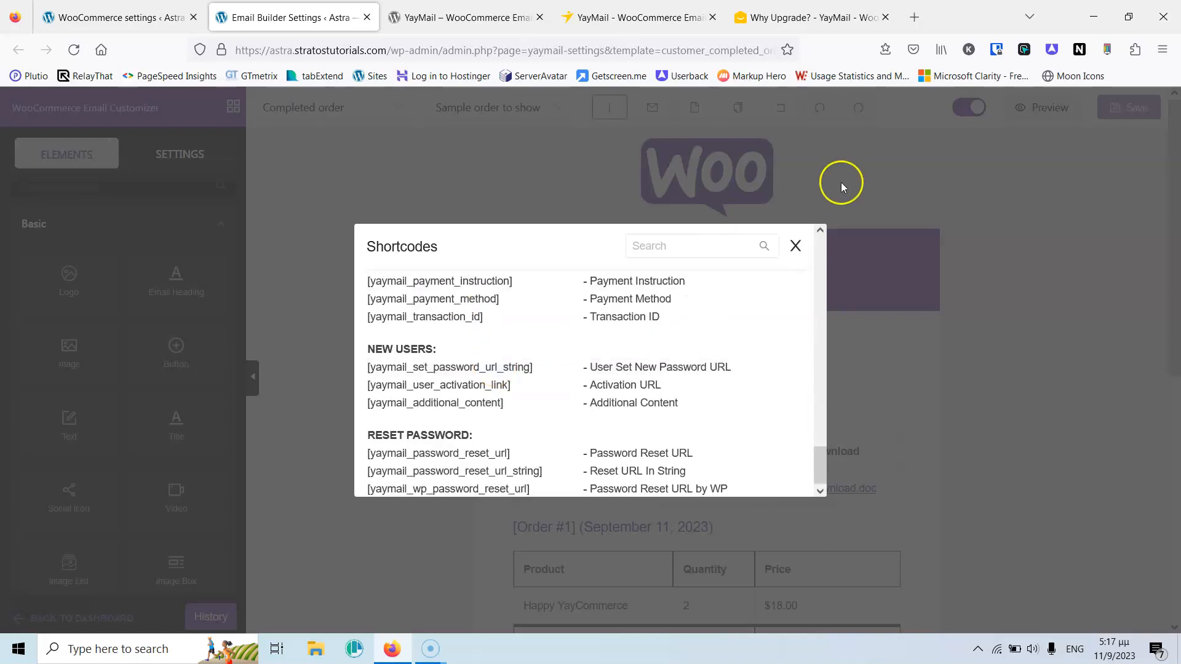
pyautogui.click(841, 186)
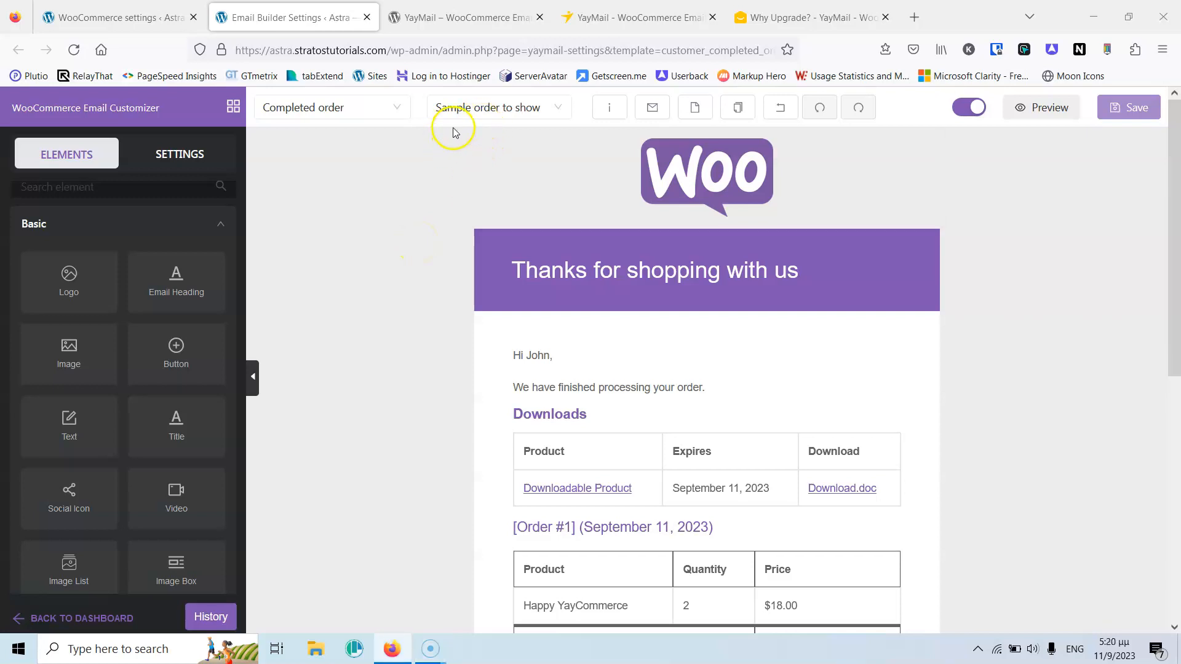
# - Reload the email builder, switch the displayed data from the sample order to the existing test customer's order, and review the email
pyautogui.click(481, 115)
pyautogui.click(395, 186)
pyautogui.click(74, 49)
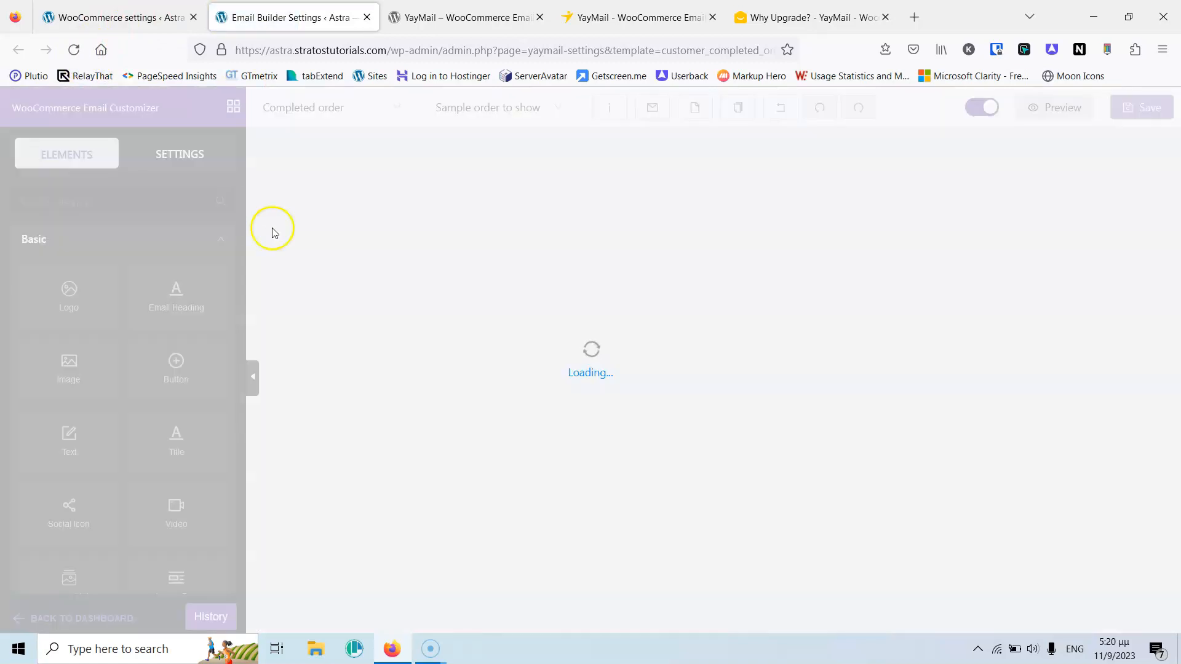
pyautogui.click(490, 110)
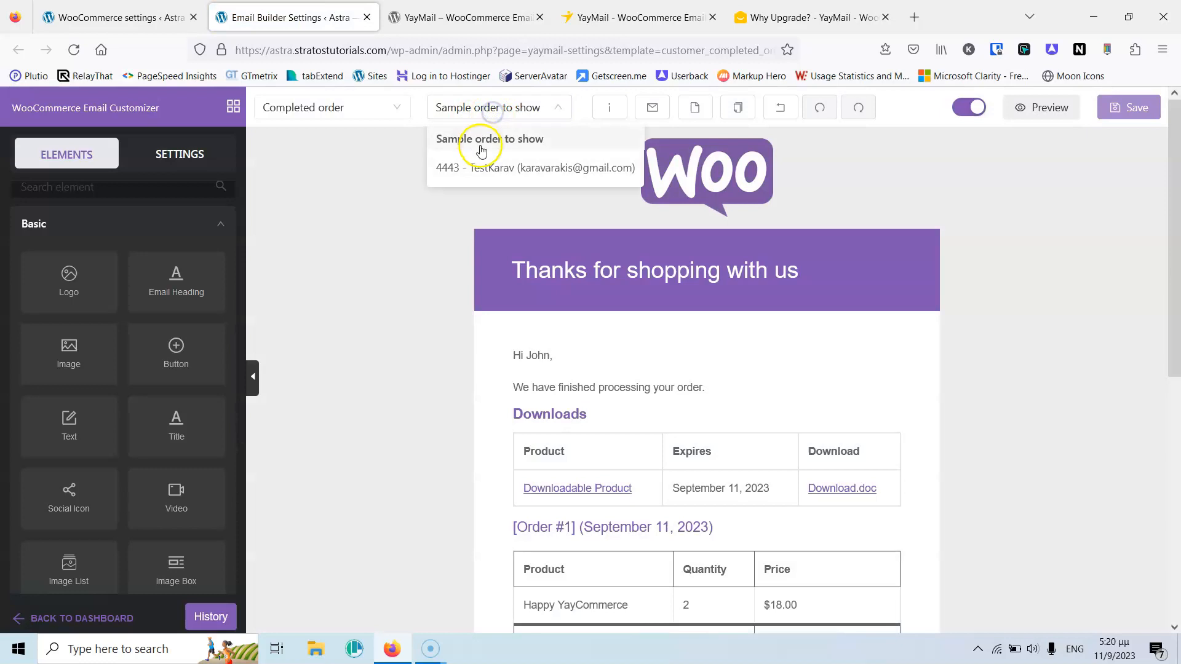
pyautogui.click(502, 168)
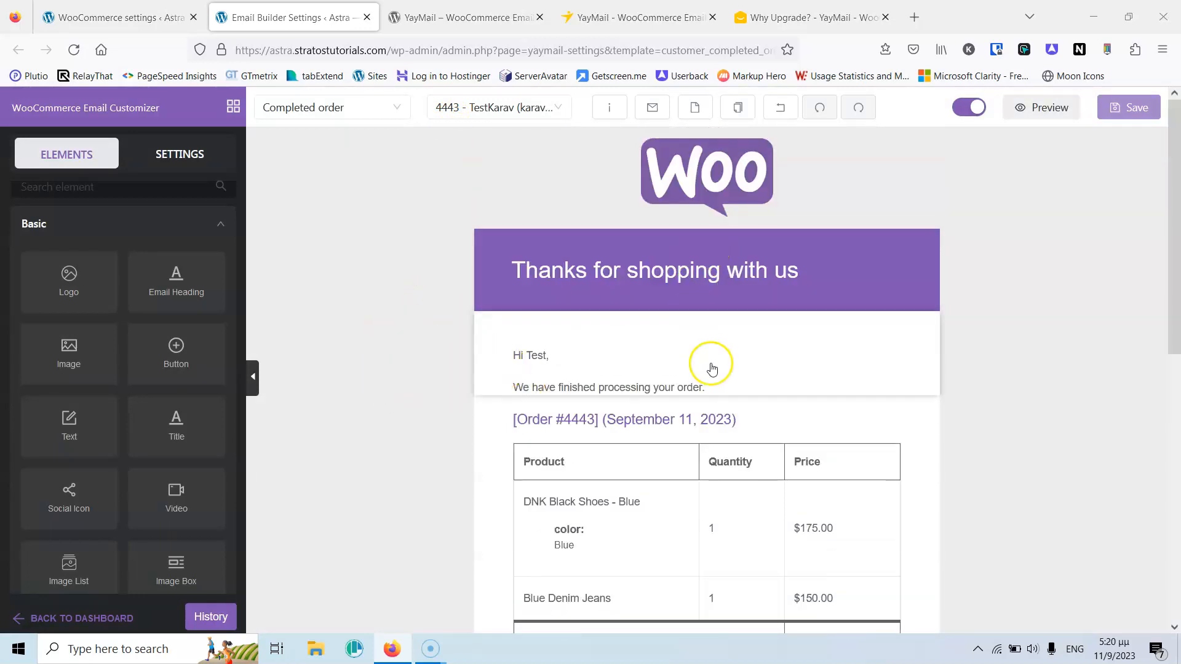
pyautogui.scroll(-6, 713, 369)
pyautogui.scroll(-2, 714, 371)
pyautogui.scroll(8, 713, 372)
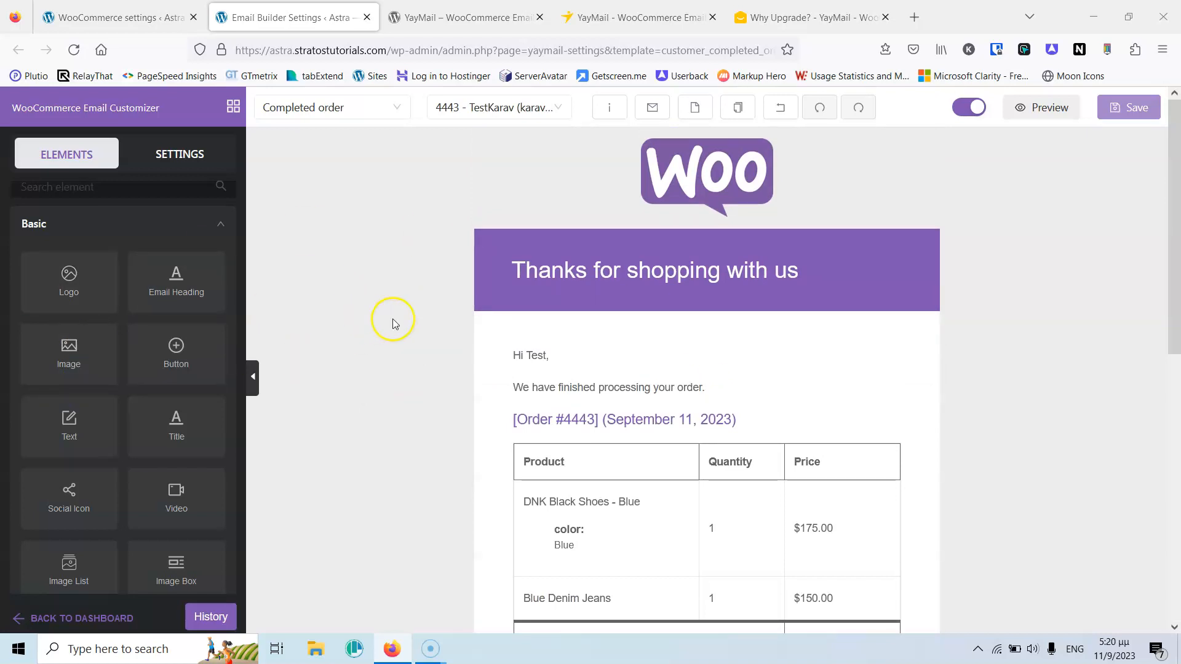
# - Replace the Woo logo with the black DNK image from the media library and make the logo's background white
pyautogui.click(627, 209)
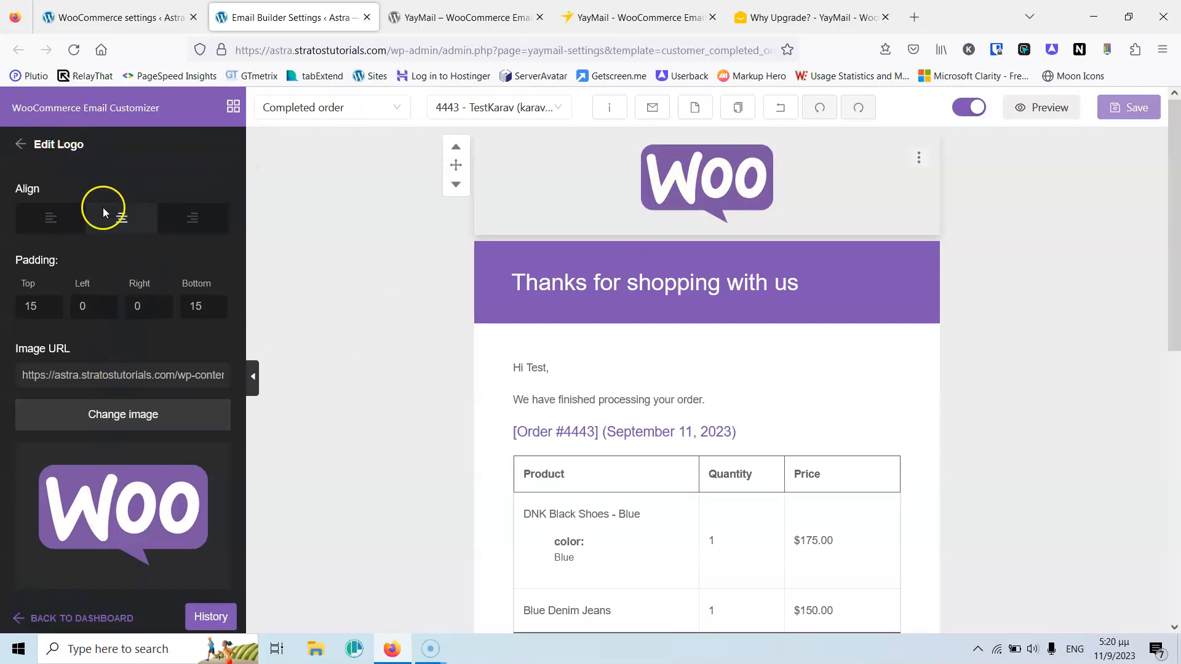
pyautogui.scroll(-3, 72, 342)
pyautogui.scroll(3, 72, 341)
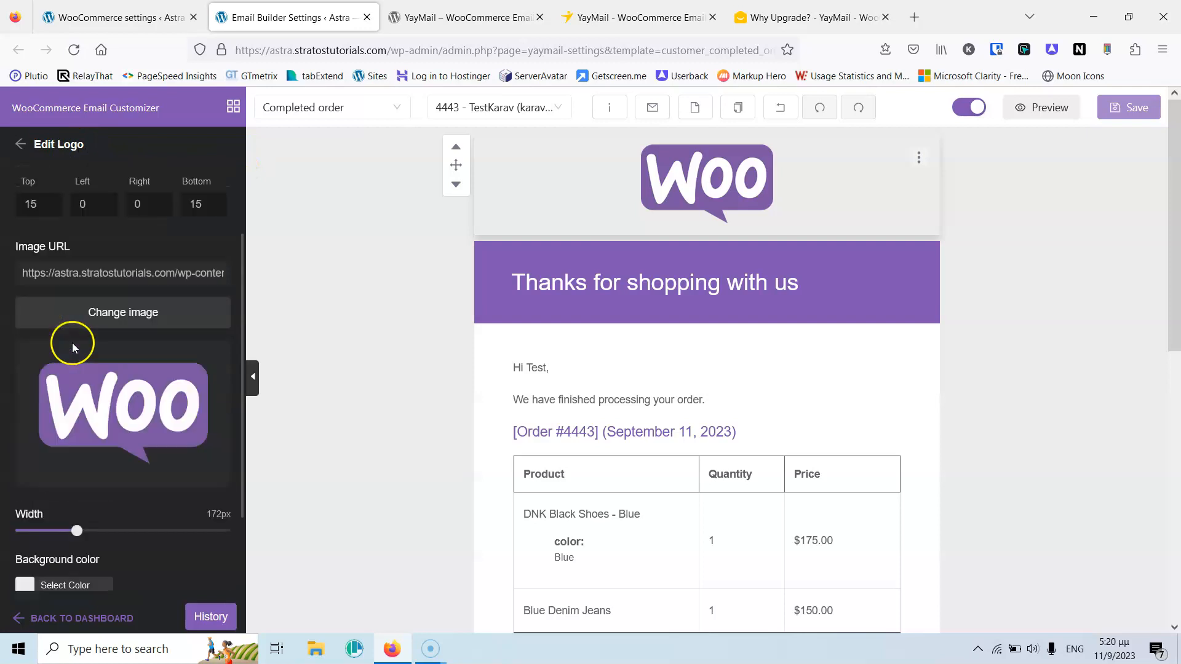
pyautogui.click(105, 311)
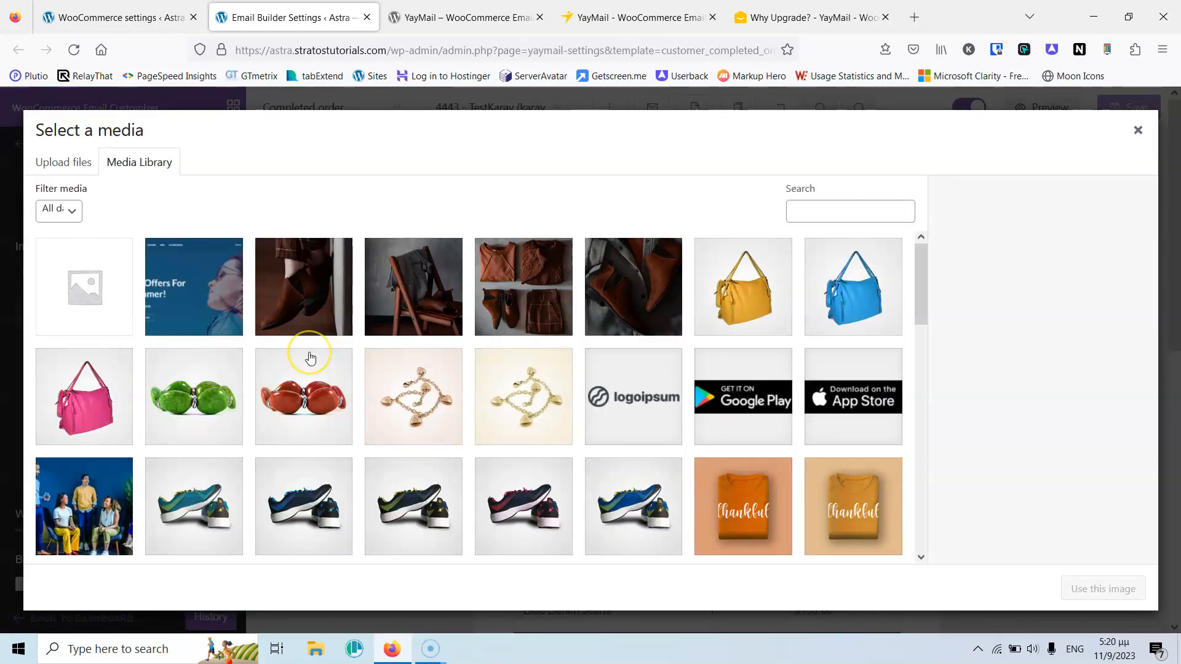
pyautogui.scroll(-10, 310, 356)
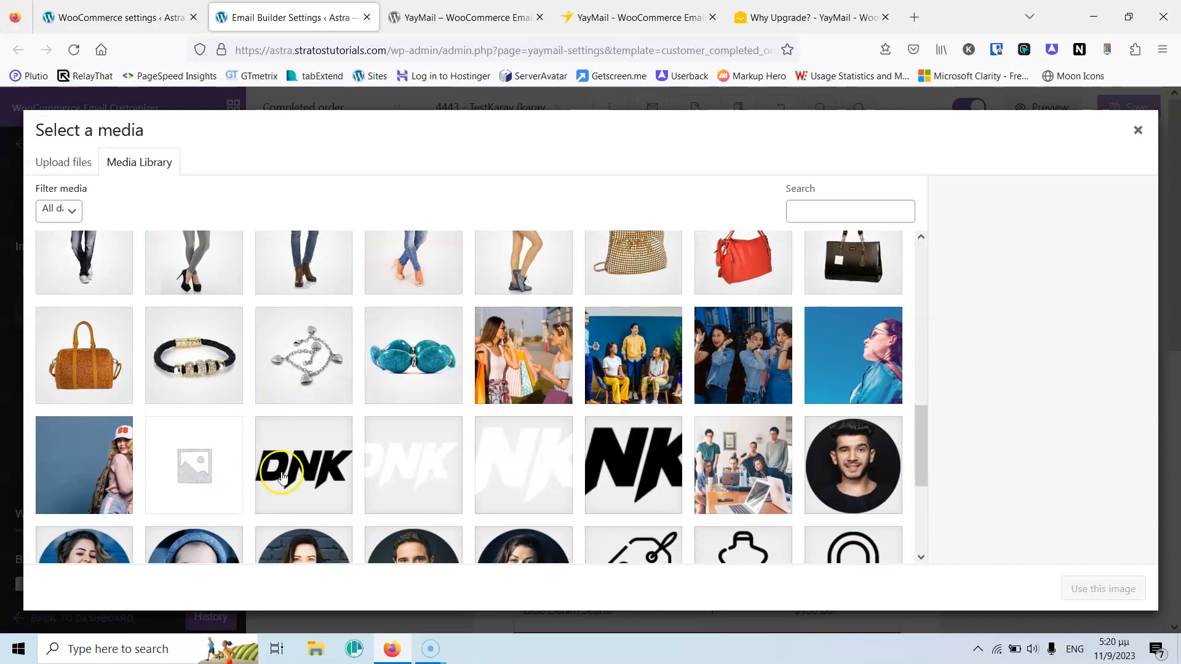
pyautogui.click(288, 447)
pyautogui.scroll(-3, 349, 419)
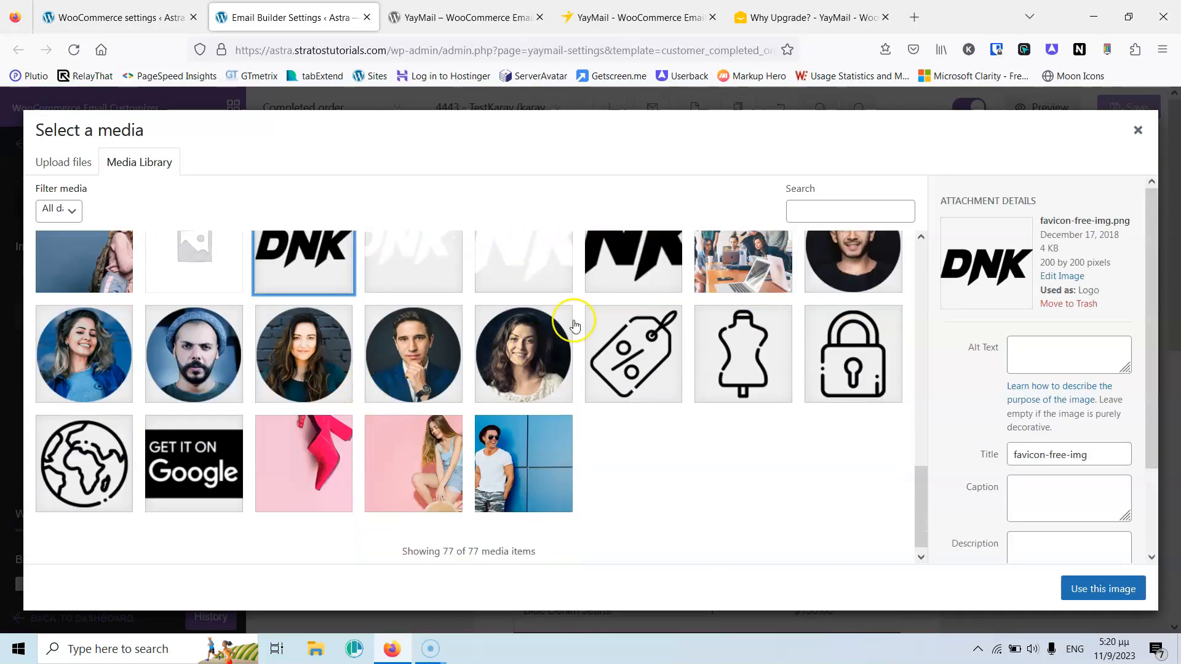
pyautogui.click(622, 272)
pyautogui.click(1079, 589)
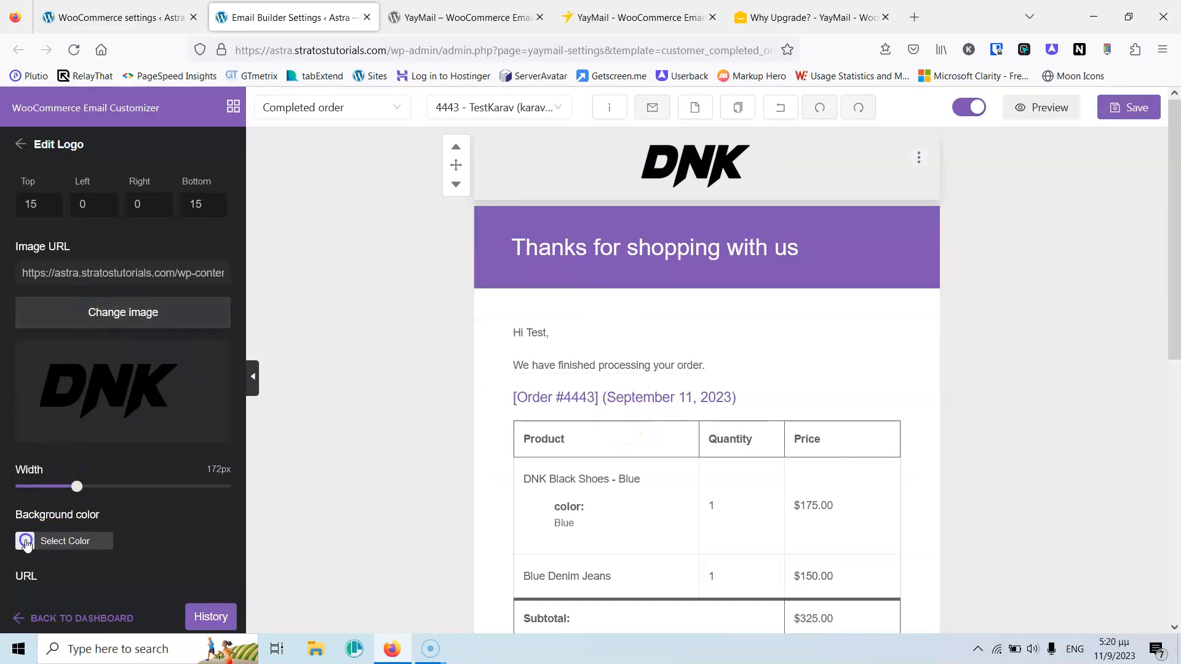
pyautogui.click(26, 541)
pyautogui.moveTo(51, 576); pyautogui.dragTo(11, 544)
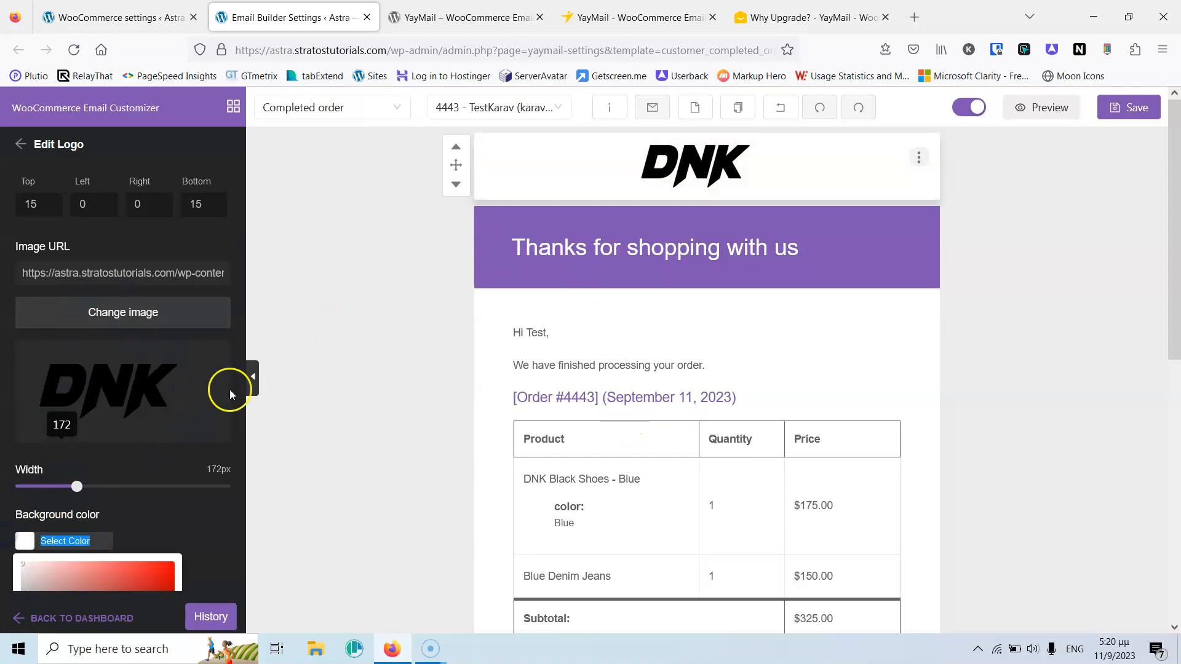
# - Set the background of the "Thanks for shopping with us" heading to blue and centre its text
pyautogui.click(545, 246)
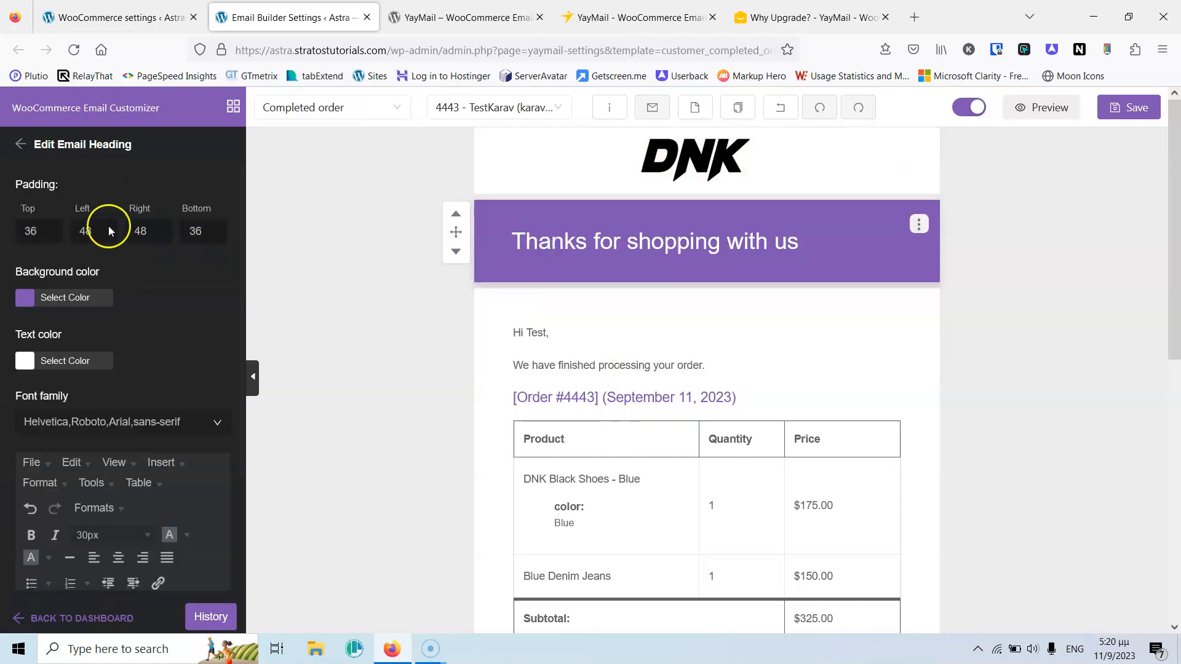
pyautogui.click(25, 298)
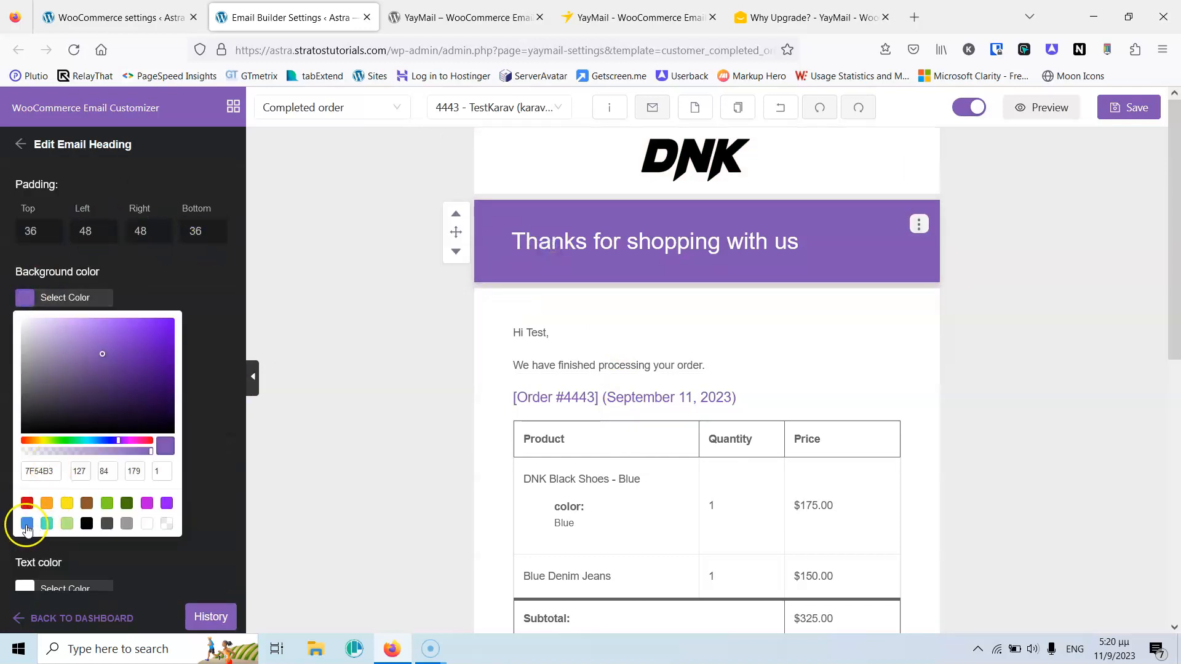
pyautogui.click(27, 524)
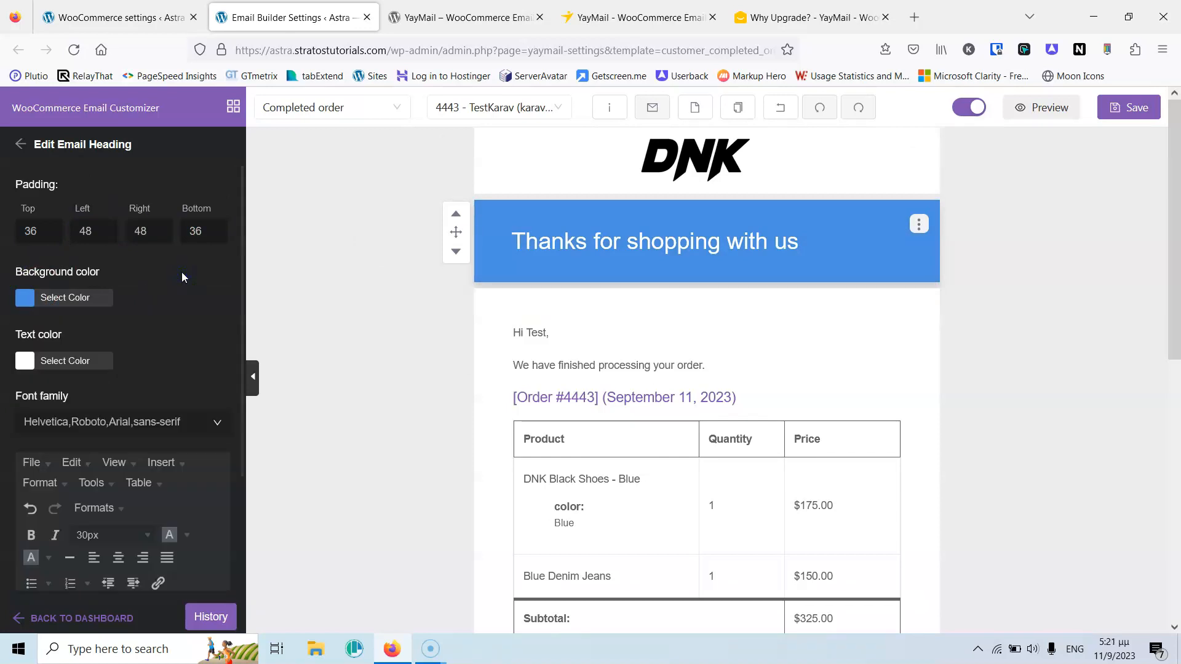
pyautogui.scroll(-2, 161, 368)
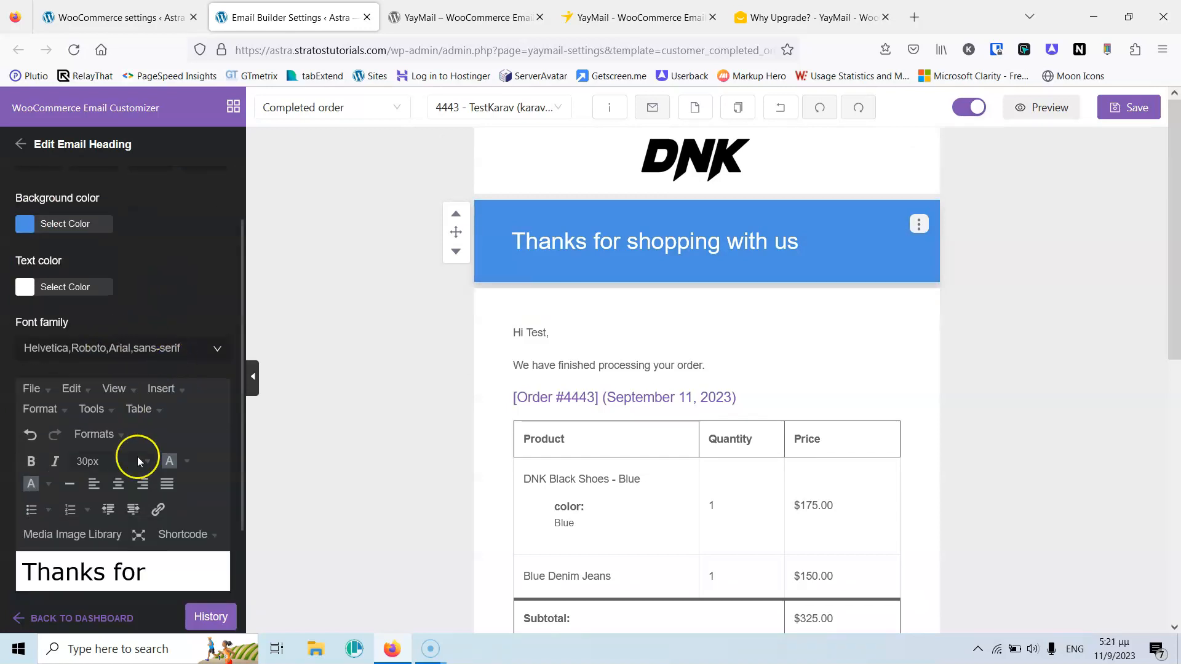
pyautogui.click(118, 484)
pyautogui.scroll(-1, 148, 344)
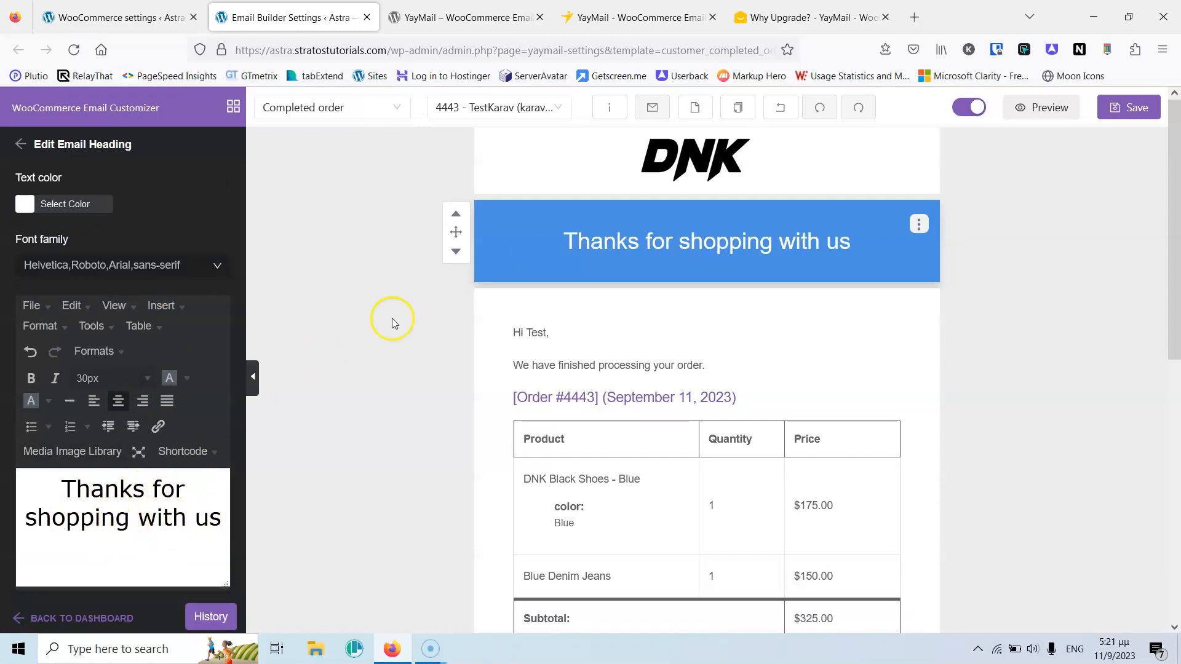
# - Insert the billing Last Name shortcode after [yaymail_billing_first_name] in the greeting, before the comma
pyautogui.click(692, 314)
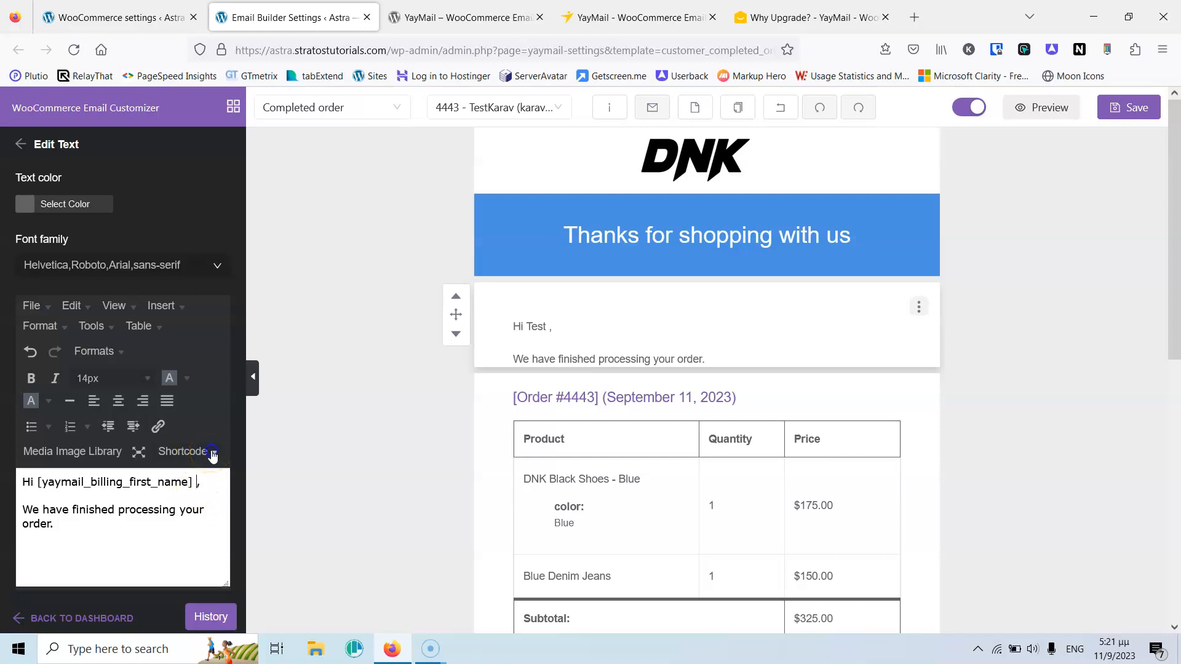
pyautogui.click(212, 453)
pyautogui.moveTo(229, 279)
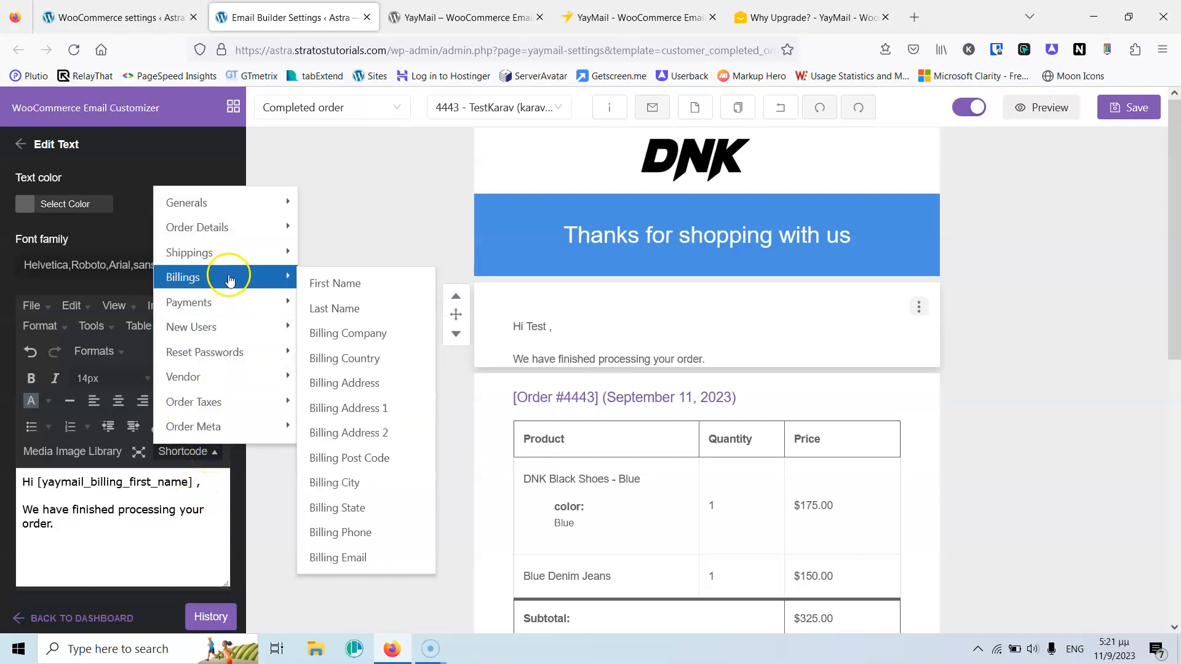
pyautogui.click(344, 305)
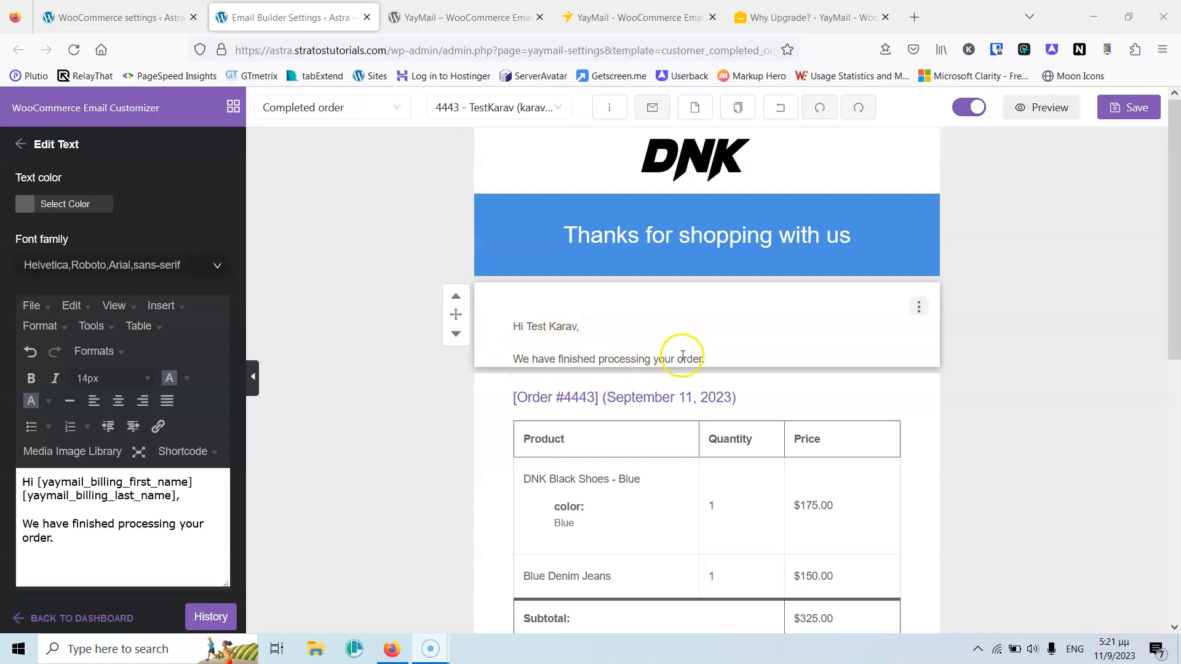
# - Set the greeting text block's bottom padding to 20
pyautogui.scroll(3, 106, 369)
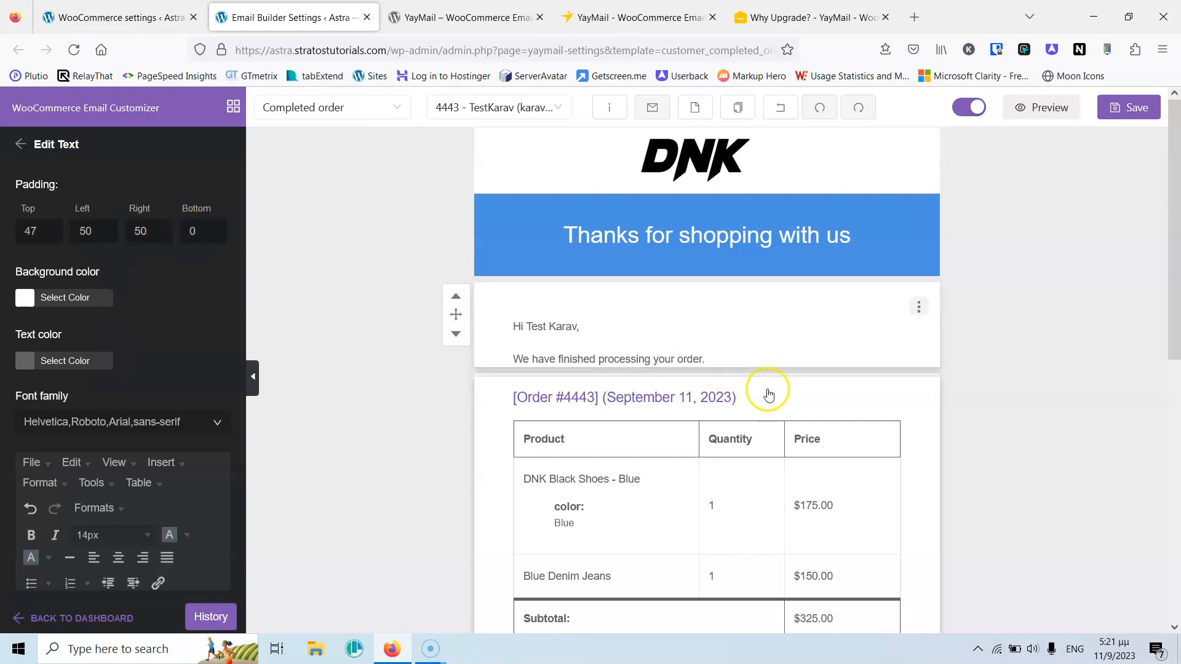
pyautogui.doubleClick(192, 231)
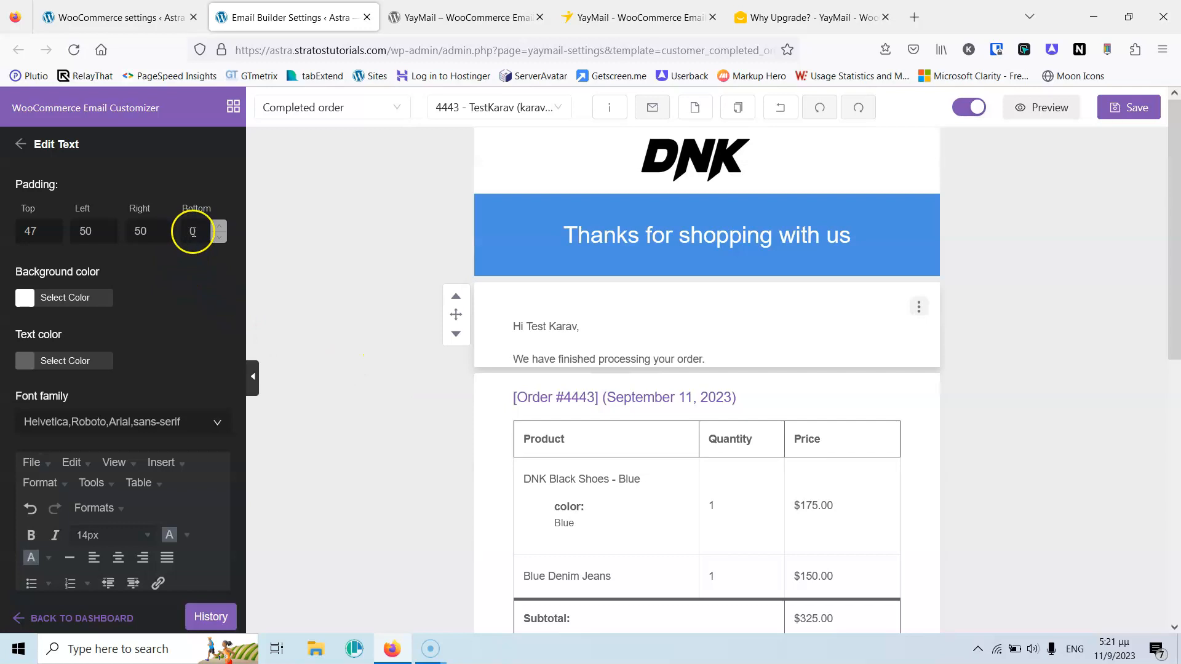
pyautogui.write('20')
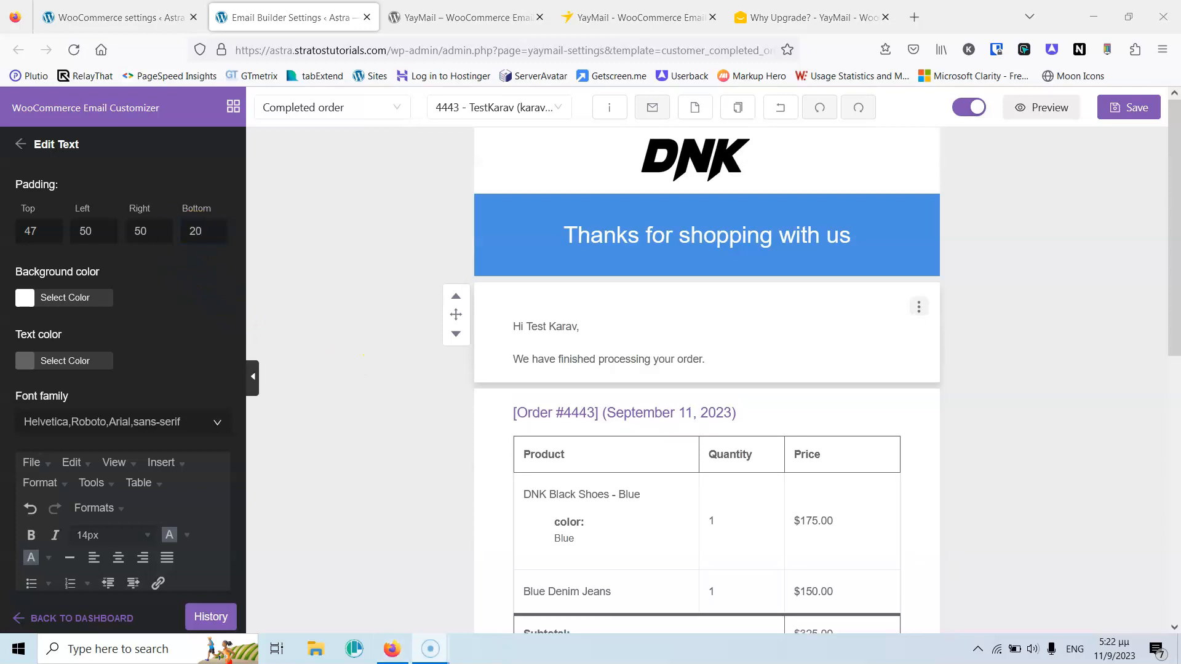
# - Preview the edited Completed order email down through its order details and close the preview
pyautogui.click(1036, 109)
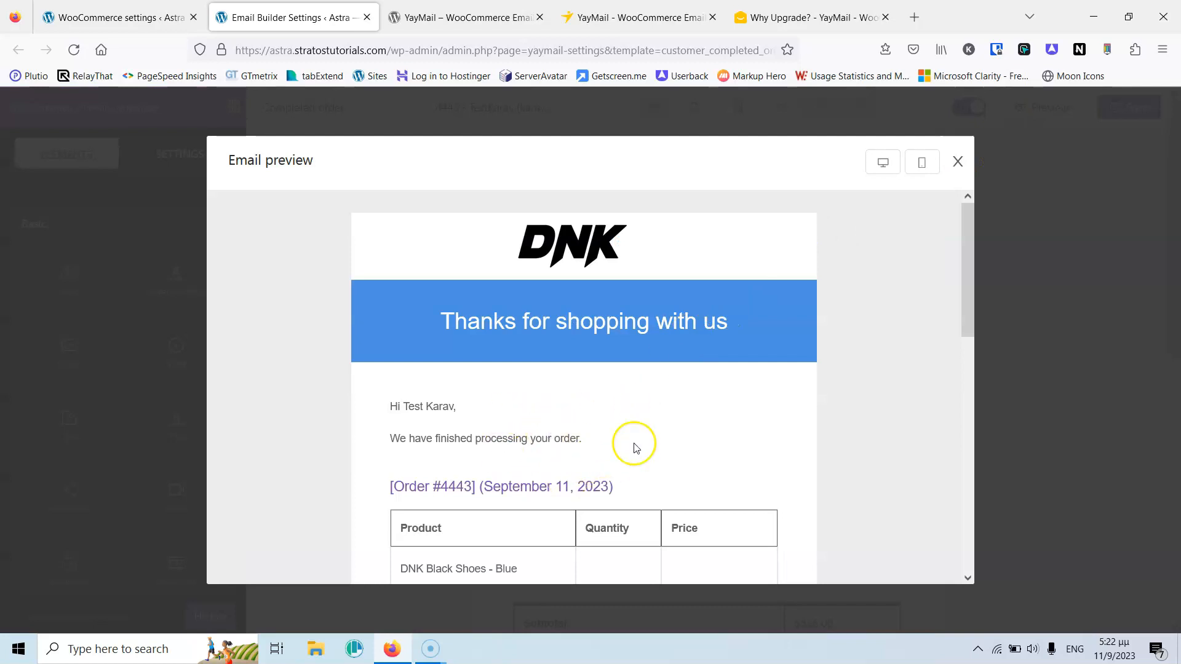
pyautogui.scroll(-4, 636, 444)
pyautogui.click(957, 161)
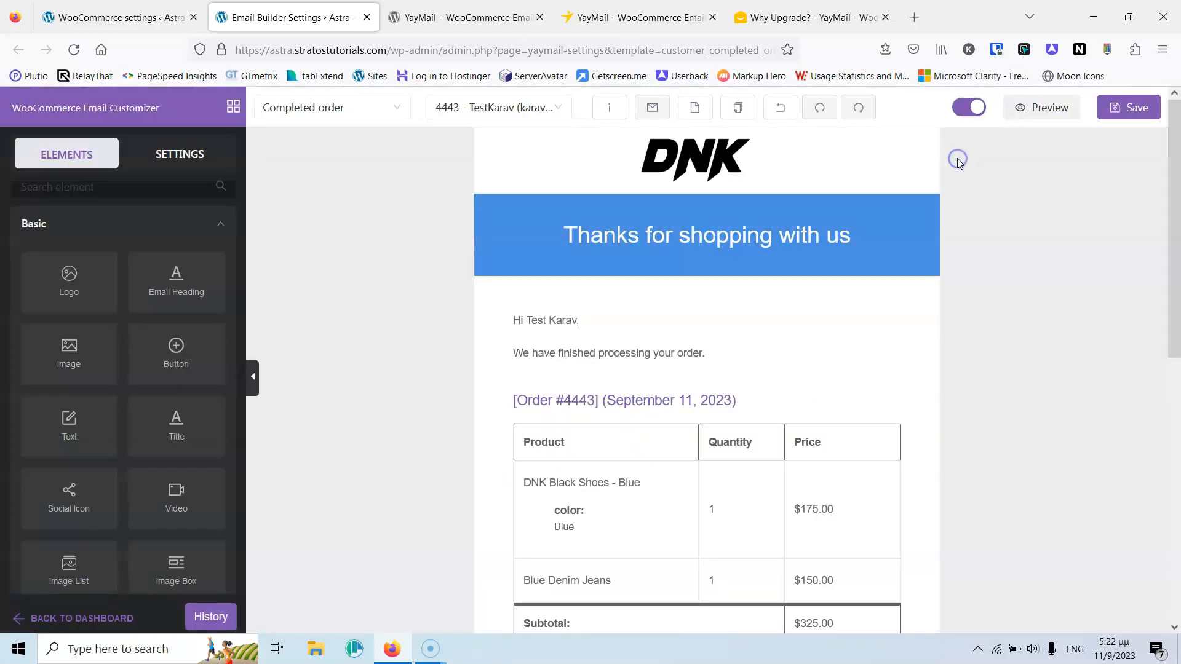
# - Change the order item block's title color to blue 4A90E2
pyautogui.click(806, 411)
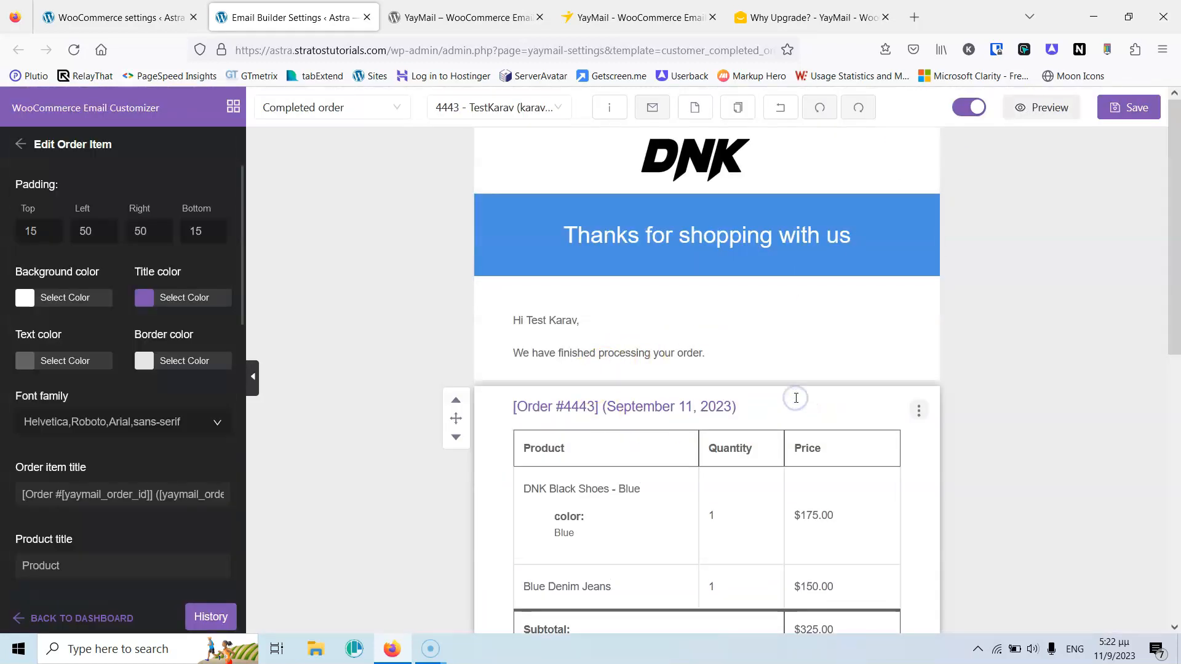
pyautogui.scroll(-3, 708, 369)
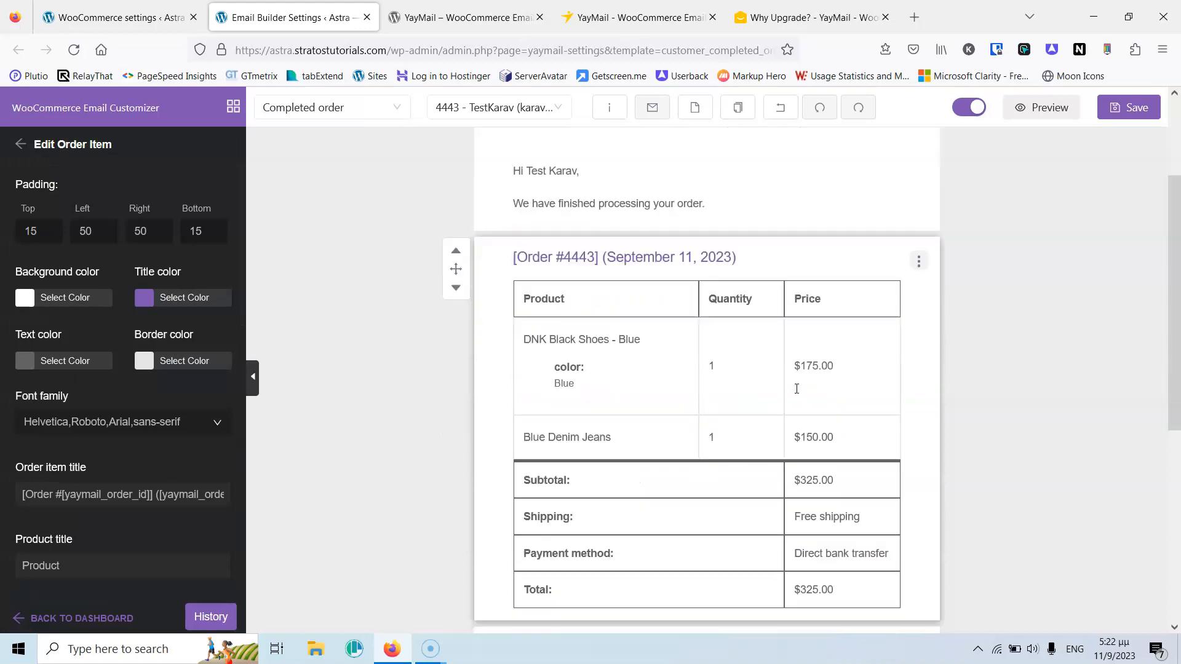
pyautogui.click(145, 297)
pyautogui.click(75, 523)
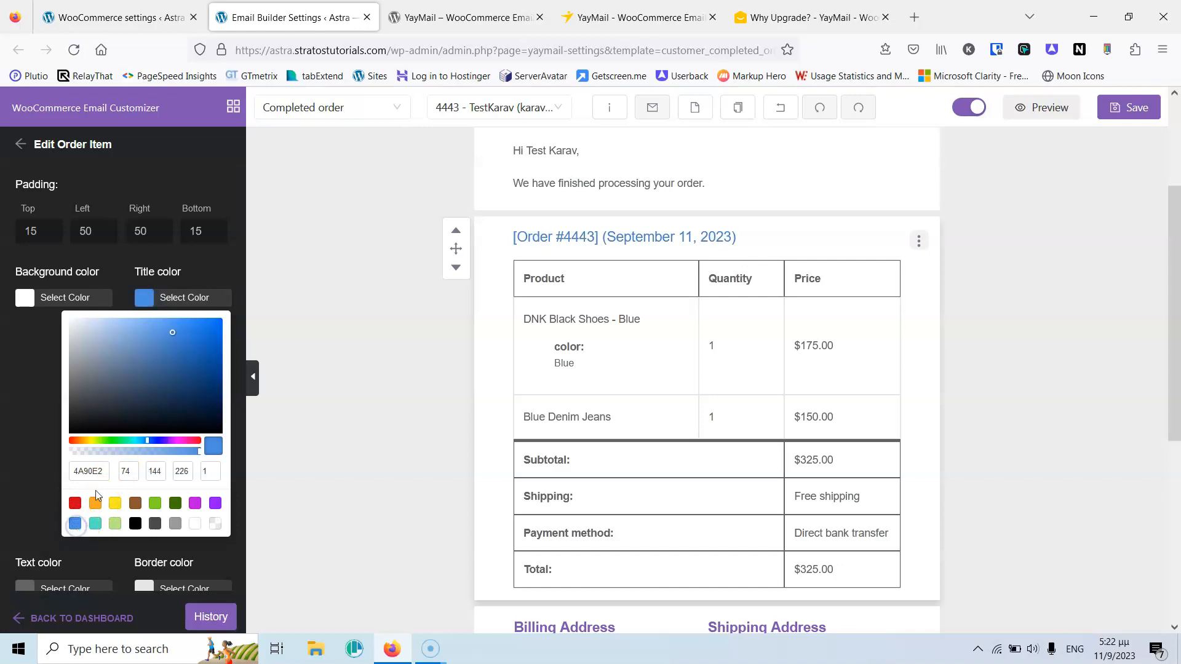
pyautogui.click(16, 369)
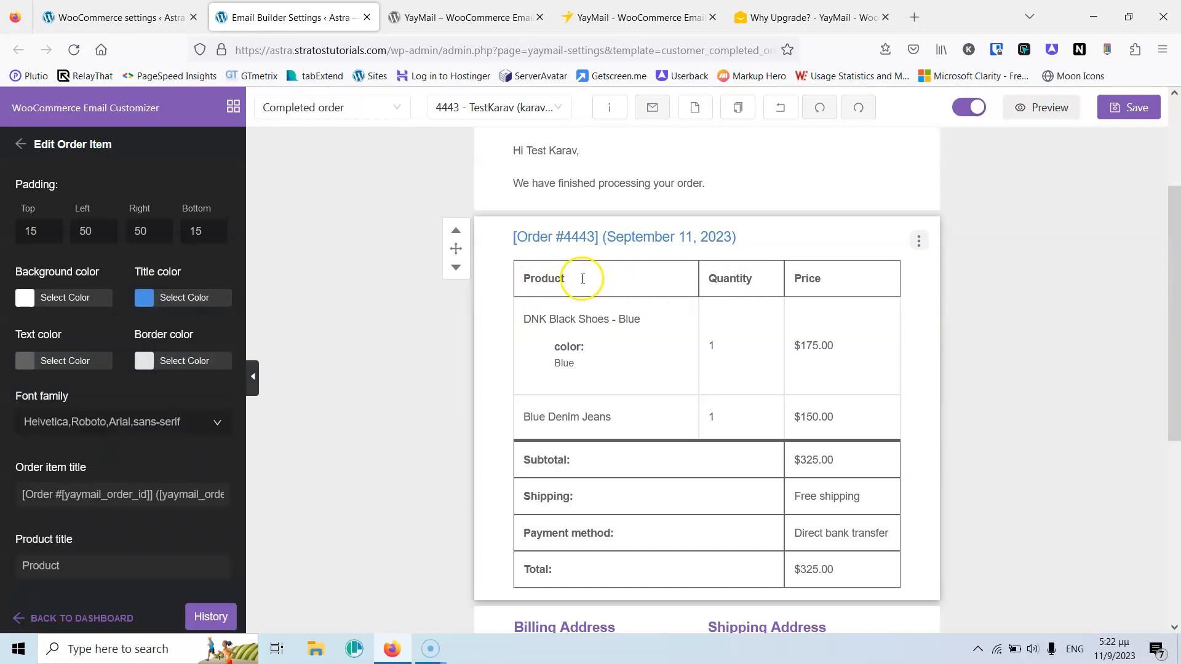
# - Change the order item block's product title to "Products" and save the email
pyautogui.scroll(-2, 172, 408)
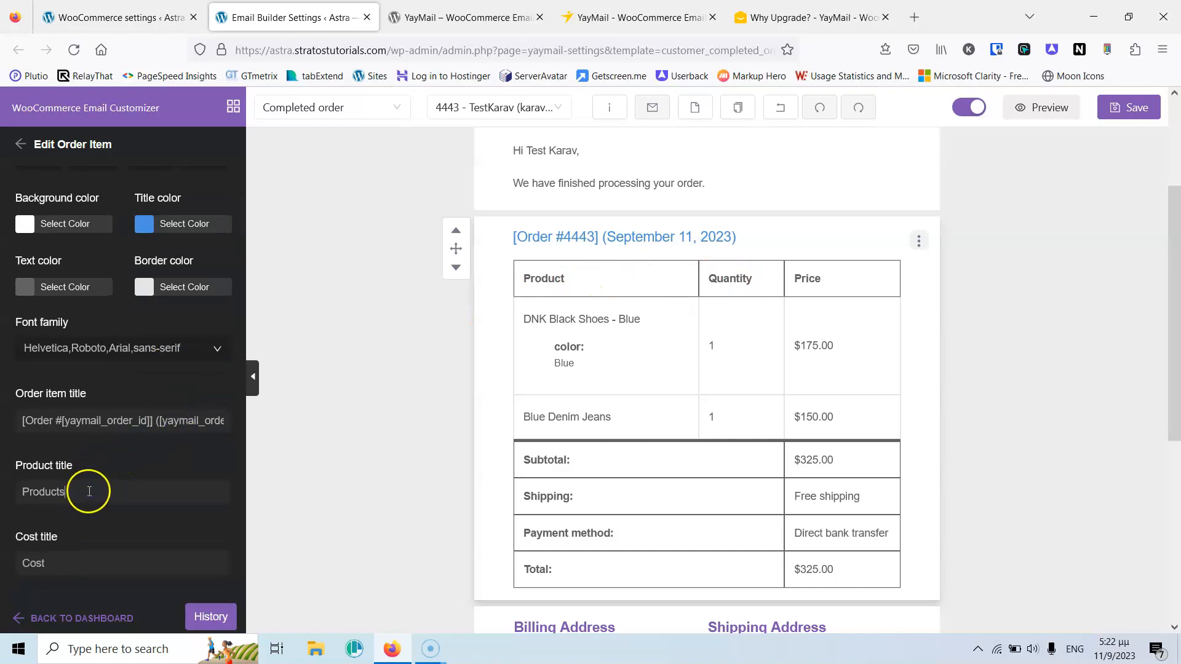
pyautogui.scroll(-2, 110, 514)
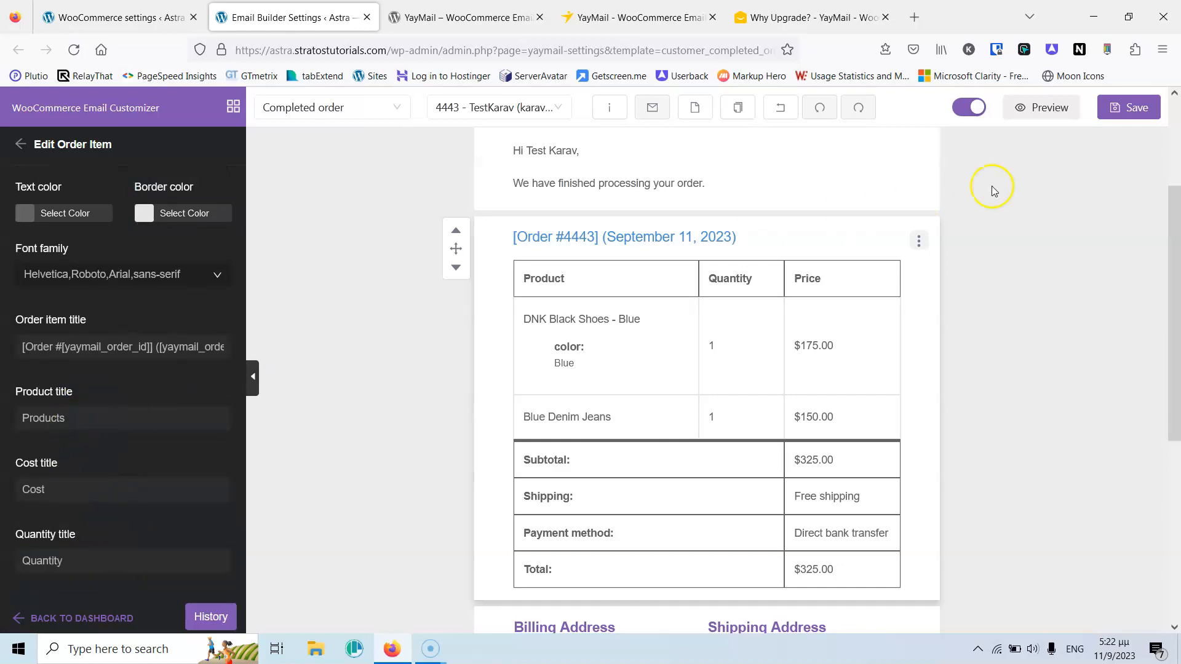
pyautogui.click(1099, 114)
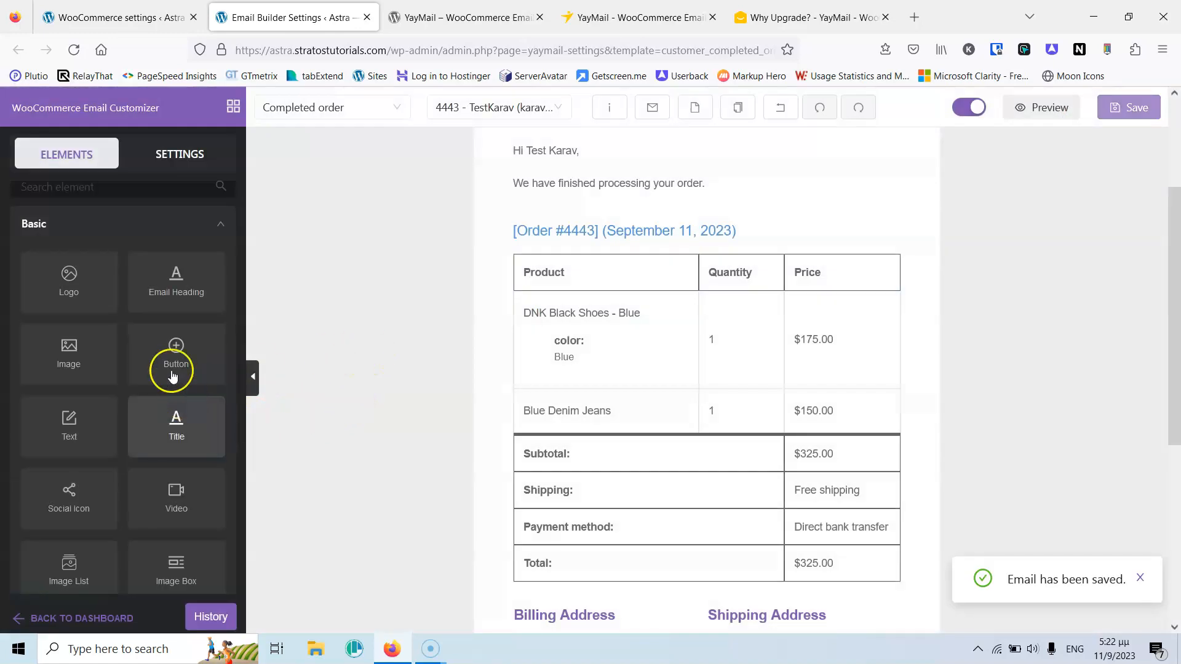
# - Review the order item block's styling and title settings, then open the billing and shipping address block's settings
pyautogui.click(643, 279)
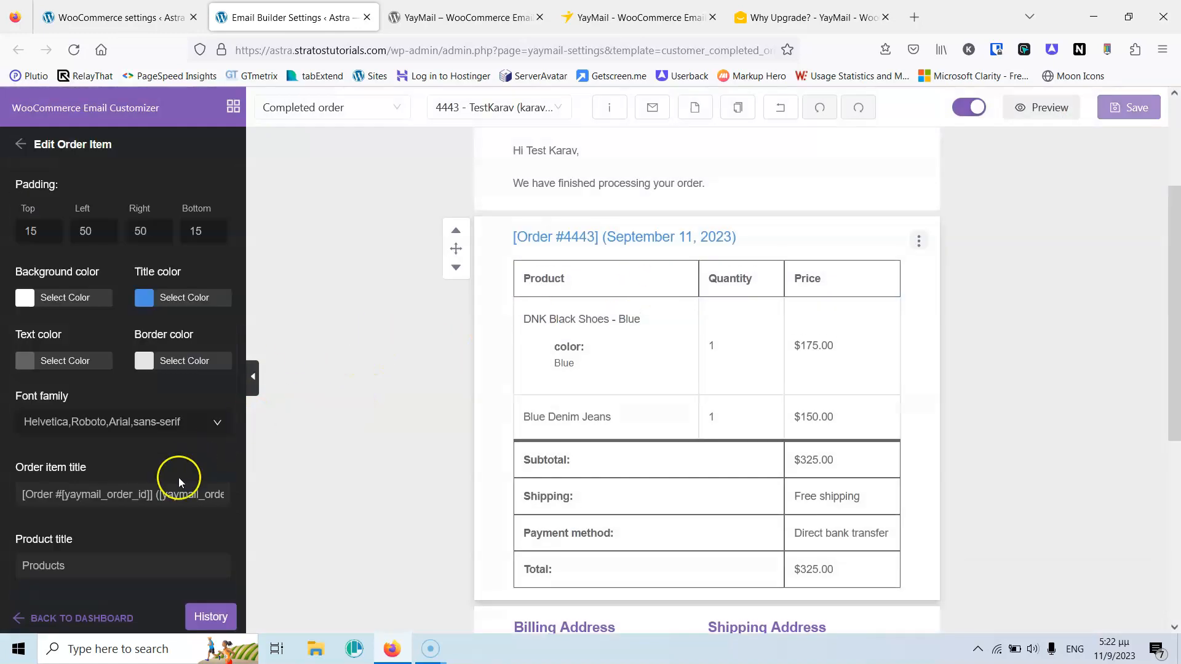
pyautogui.scroll(-2, 172, 470)
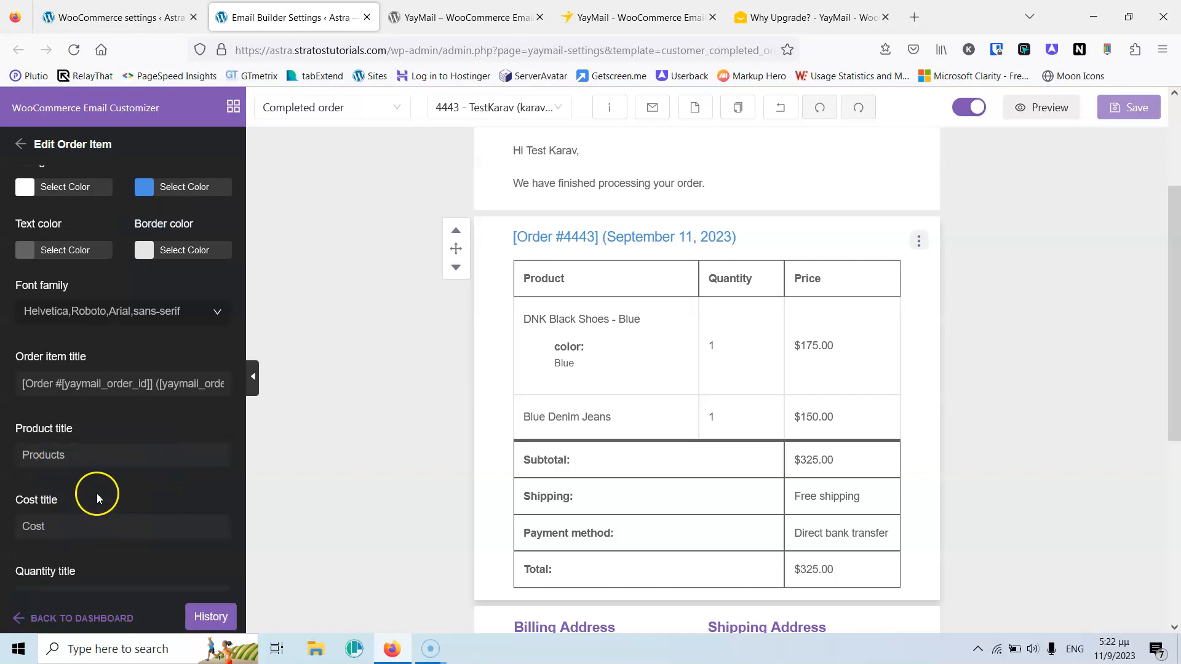
pyautogui.scroll(-1, 97, 493)
pyautogui.scroll(-2, 61, 530)
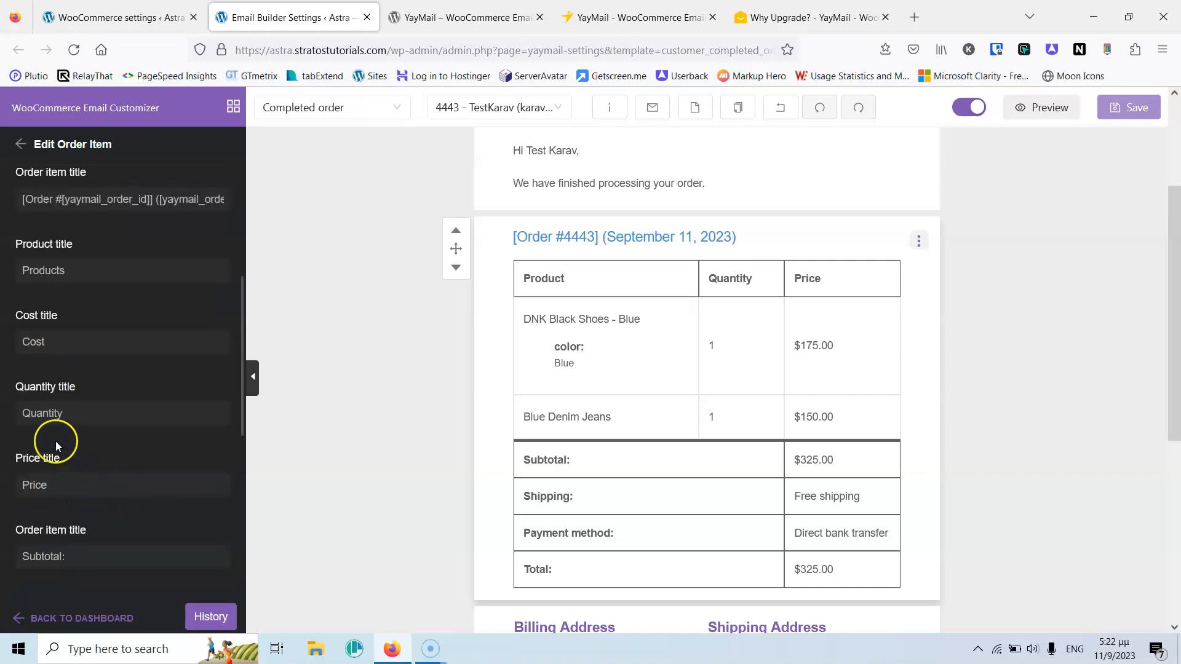
pyautogui.scroll(-1, 80, 470)
pyautogui.scroll(-1, 102, 463)
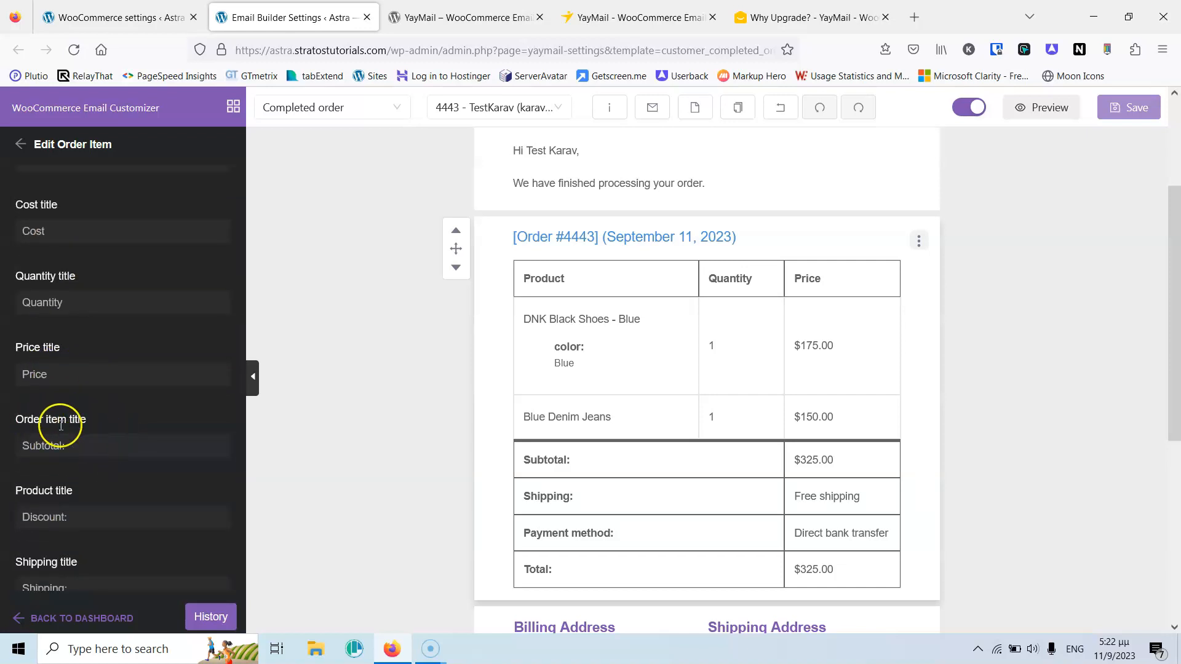
pyautogui.scroll(-2, 104, 420)
pyautogui.scroll(-2, 125, 421)
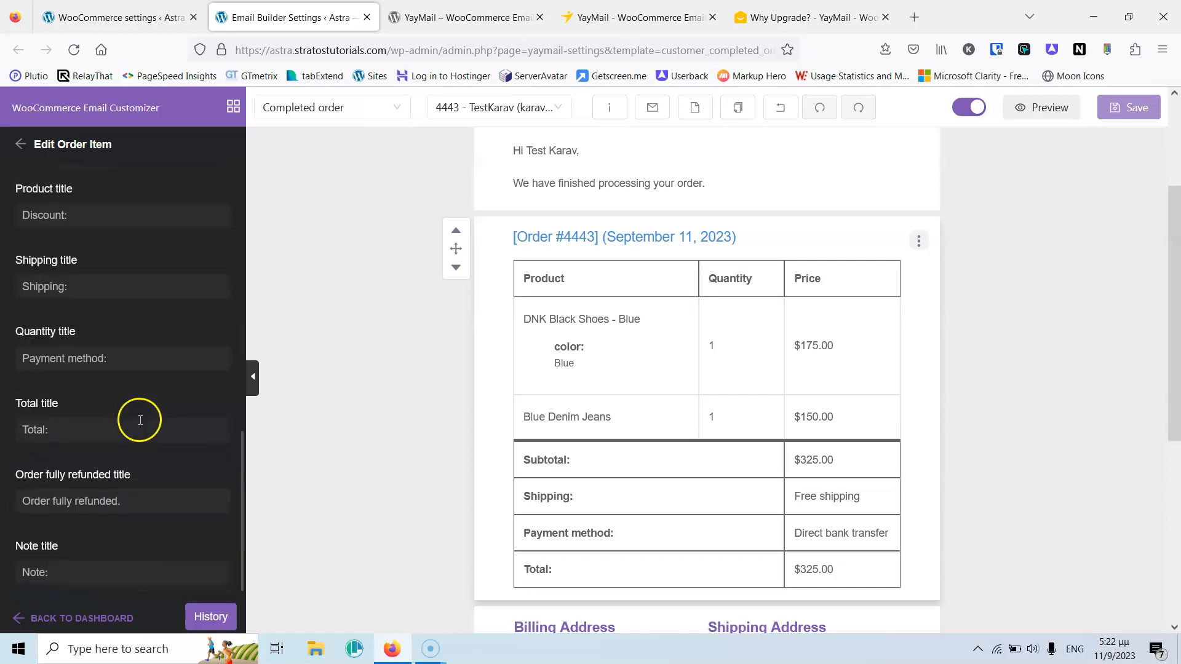
pyautogui.scroll(6, 128, 453)
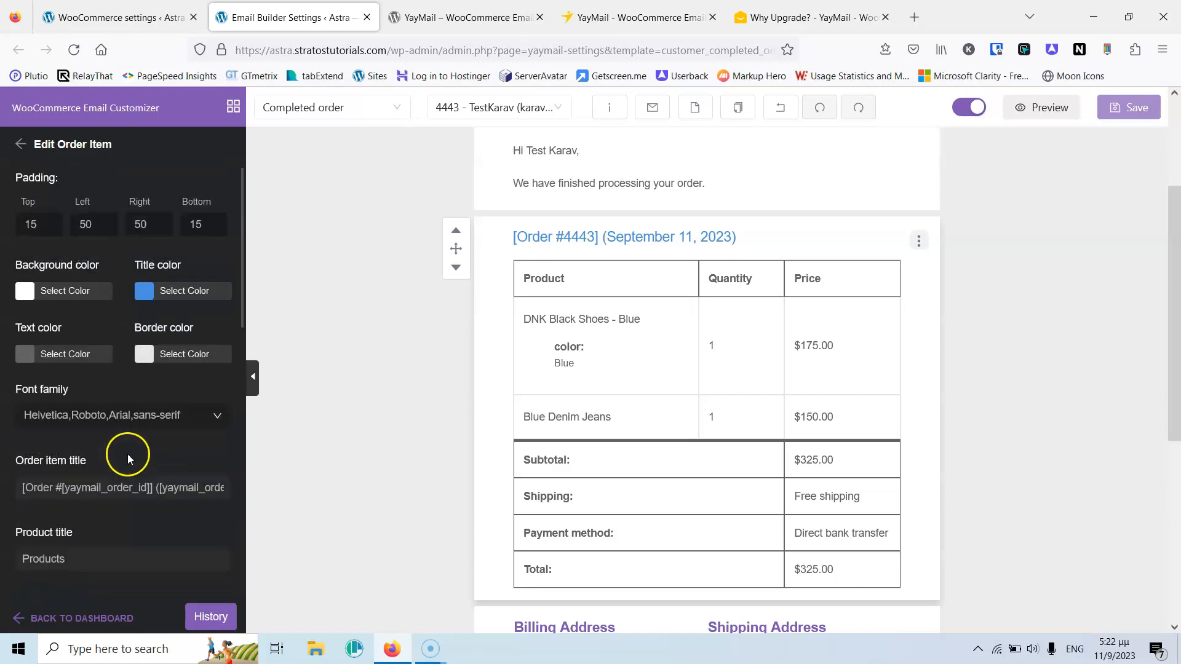
pyautogui.scroll(-1, 470, 352)
pyautogui.scroll(-3, 470, 353)
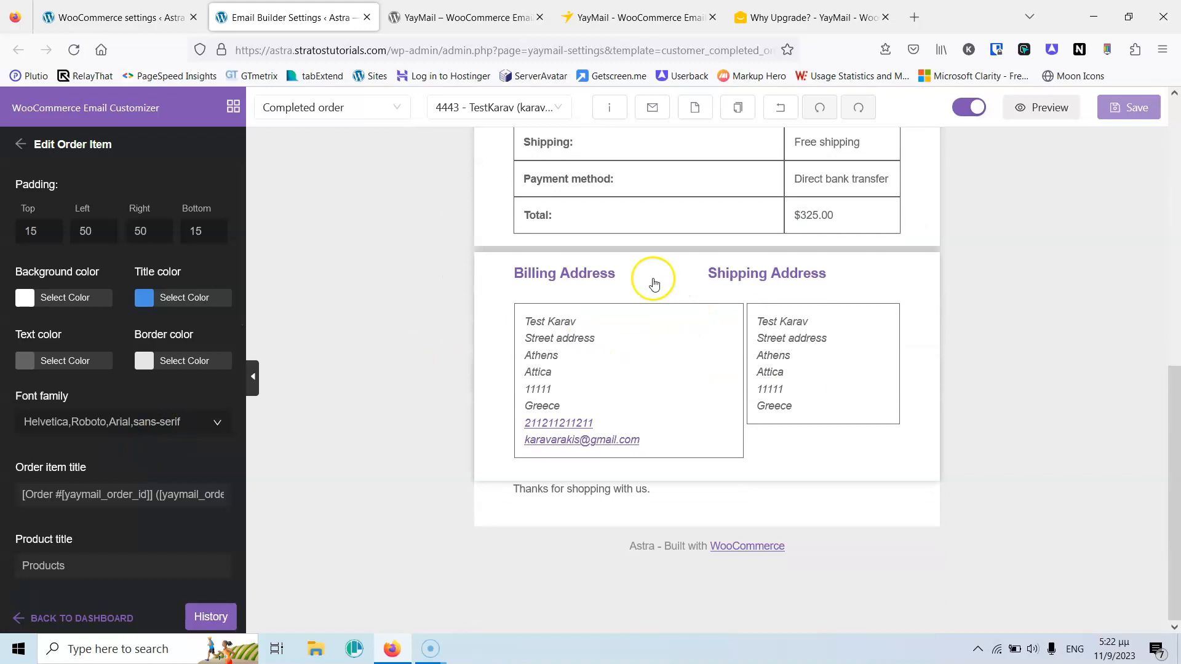
pyautogui.click(650, 278)
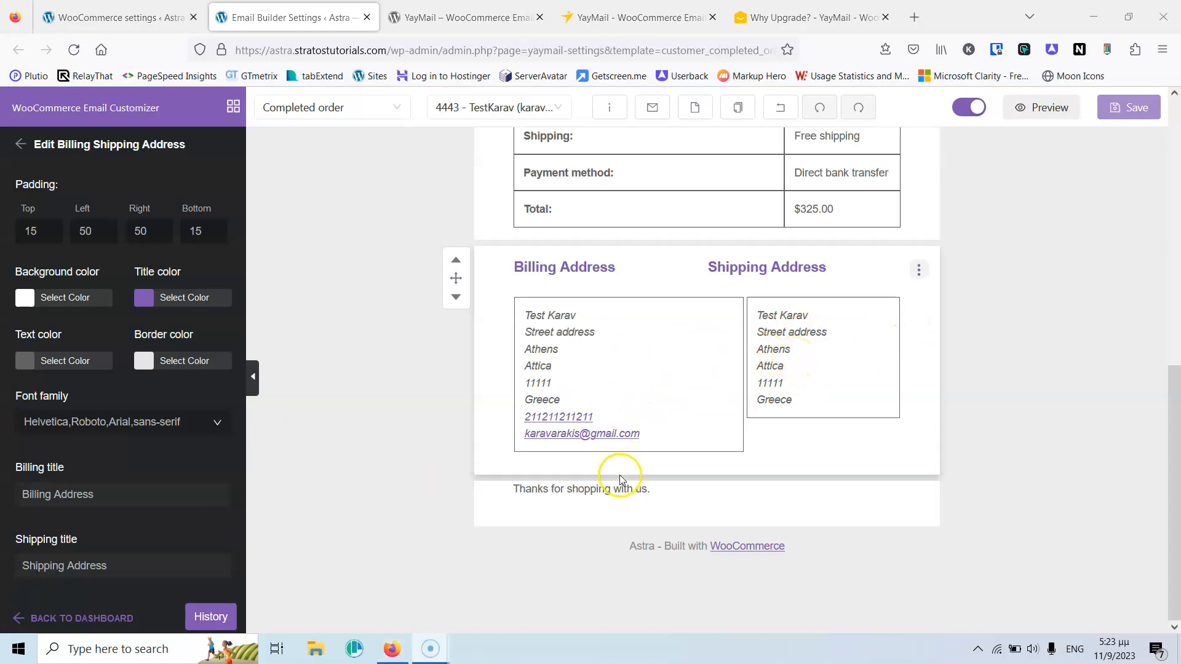
# - Center the "Thanks for shopping with us." text block and set its top and bottom padding to 30
pyautogui.click(696, 501)
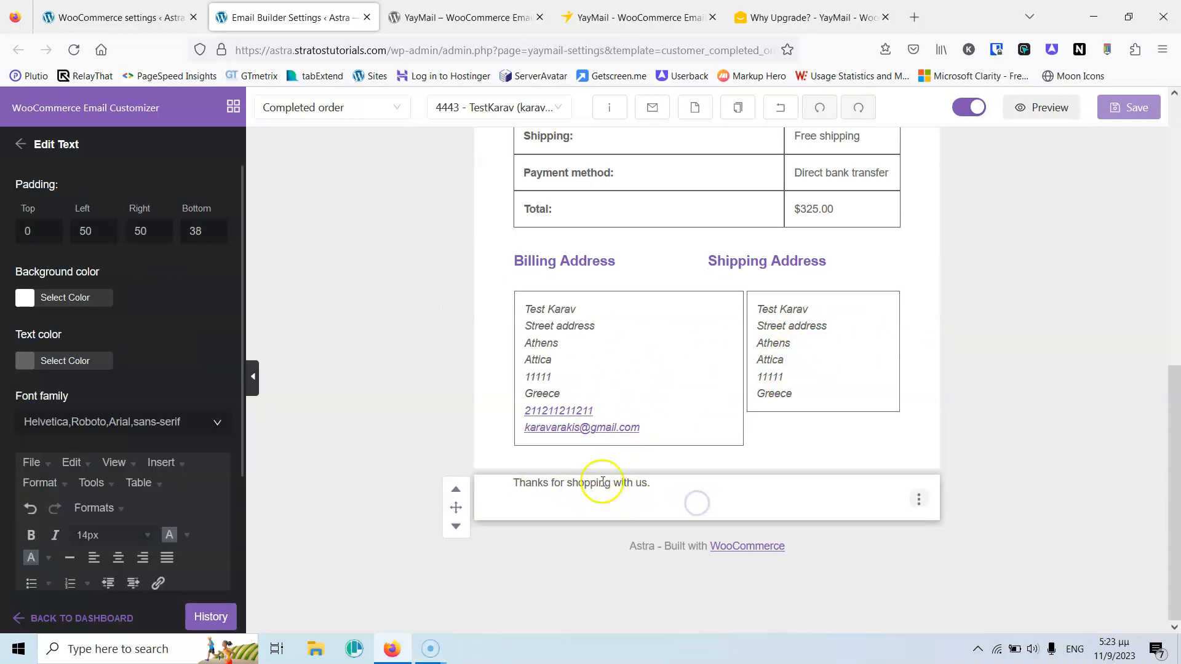
pyautogui.scroll(-1, 200, 476)
pyautogui.click(116, 482)
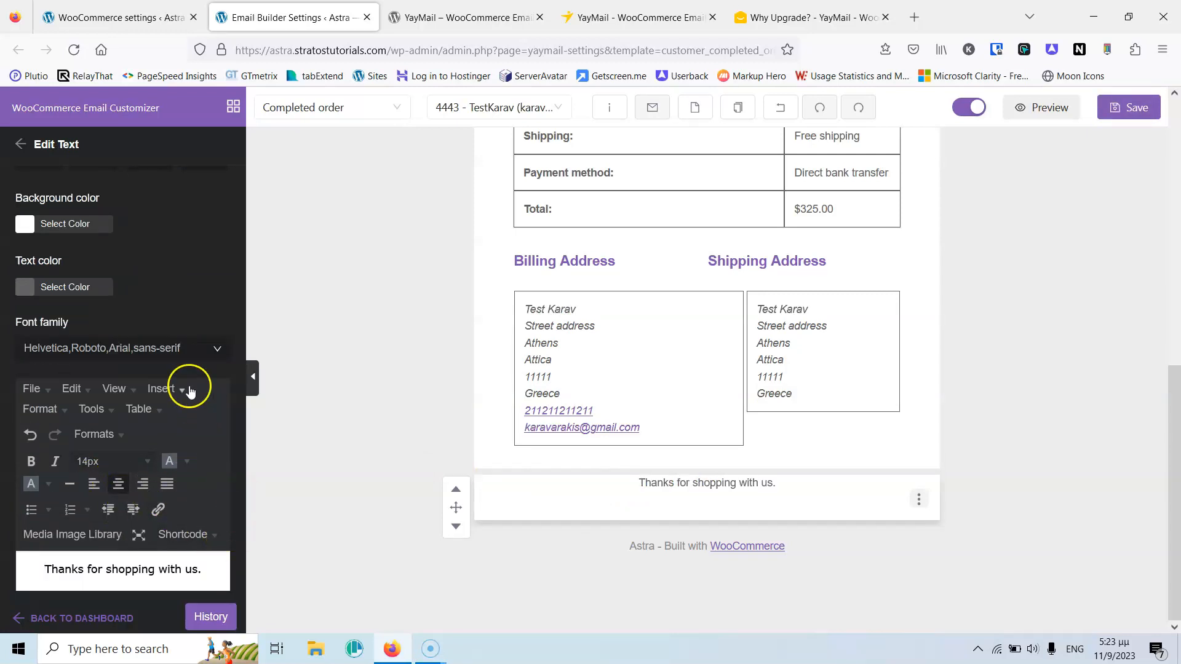
pyautogui.scroll(1, 189, 381)
pyautogui.moveTo(29, 231); pyautogui.dragTo(7, 232)
pyautogui.write('30')
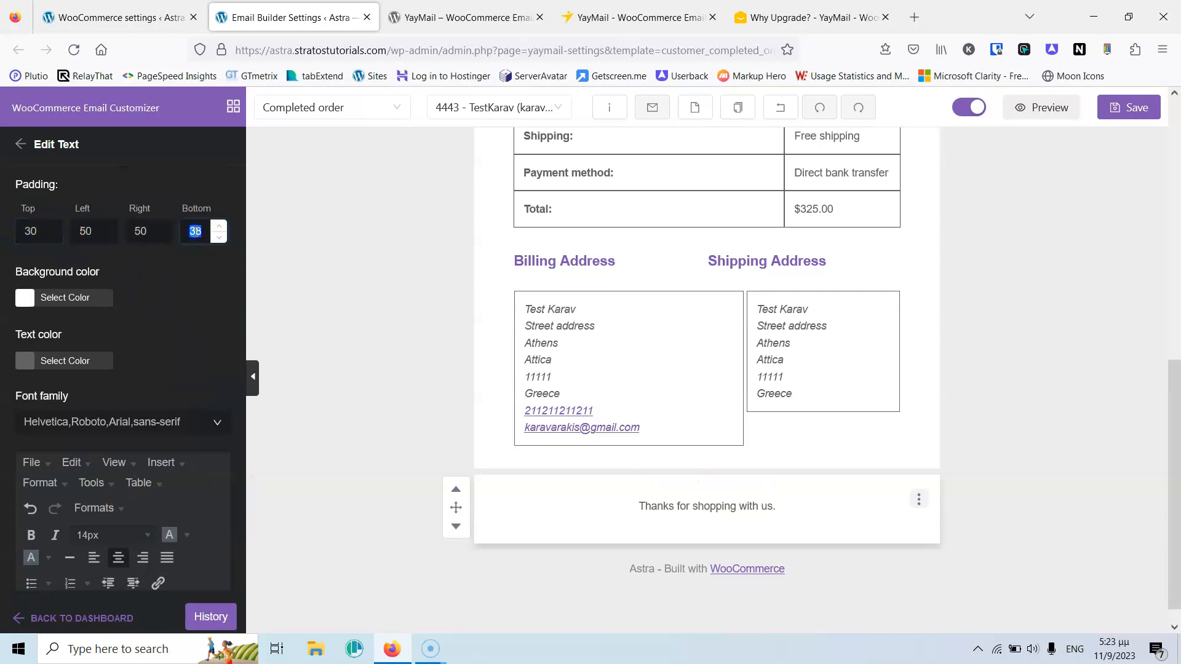
pyautogui.write('30')
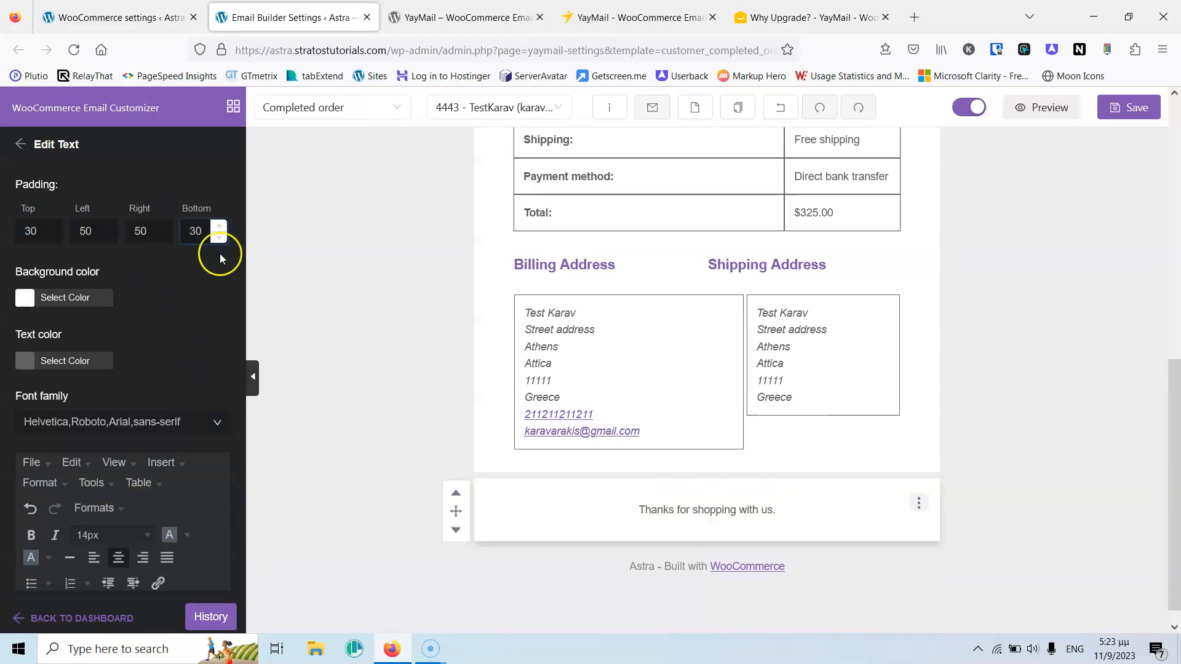
# - Remove "- Built with WooCommerce" from the footer, keeping only the [yaymail_site_name] shortcode, and save the email
pyautogui.click(608, 569)
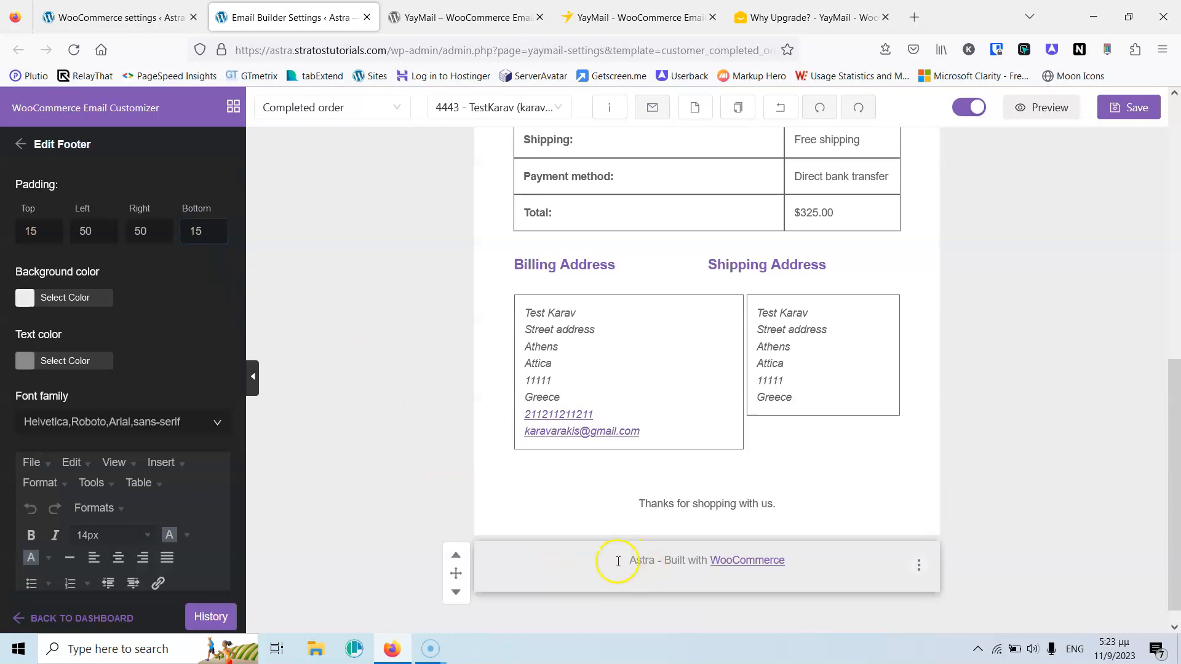
pyautogui.scroll(-2, 90, 295)
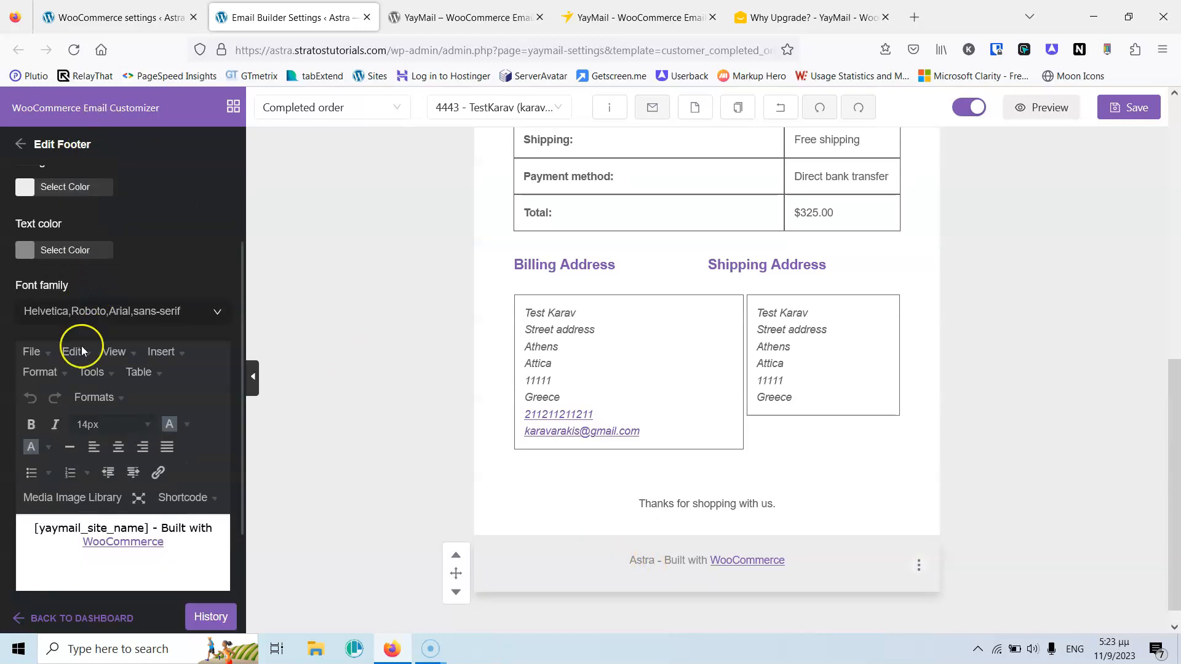
pyautogui.moveTo(164, 543); pyautogui.dragTo(159, 530)
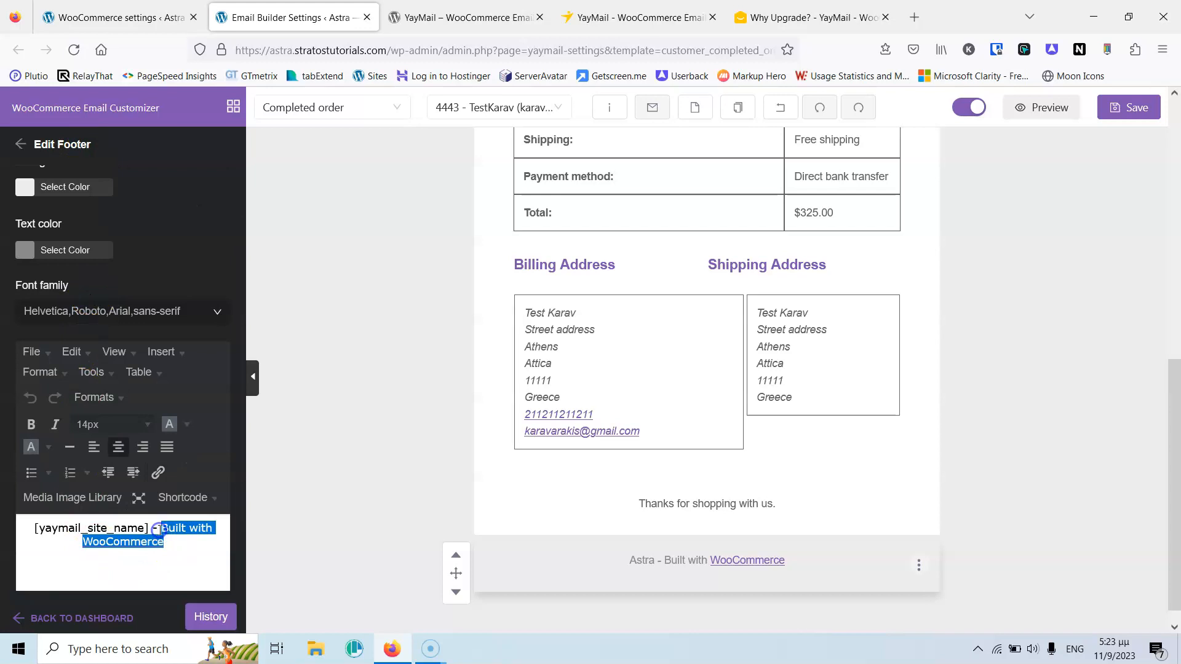
pyautogui.press('BackSpace')
pyautogui.press('BackSpace')
pyautogui.press('BackSpace')
pyautogui.press('BackSpace')
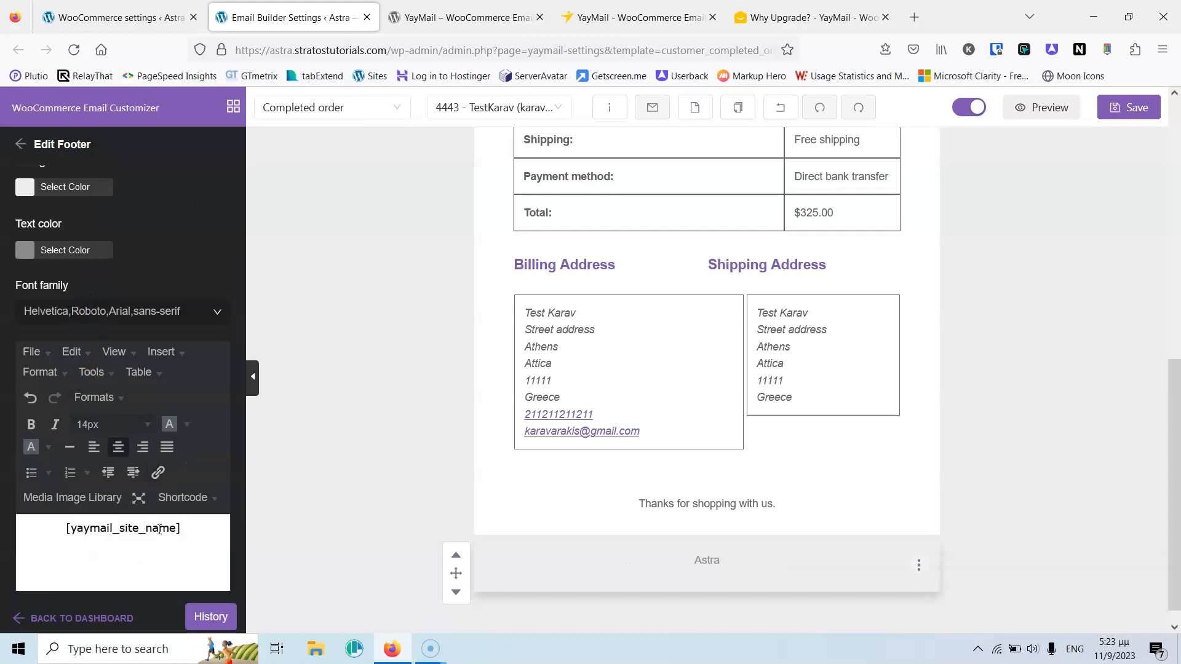
pyautogui.click(1117, 106)
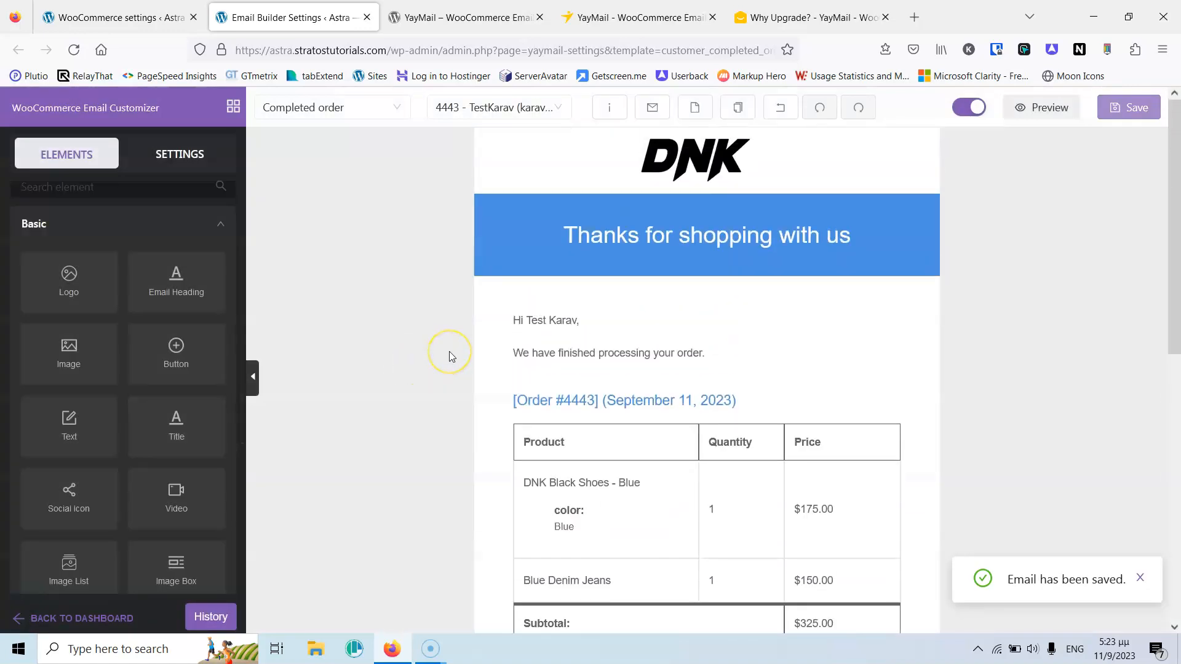
# - Add a Shipping Address element followed by a Billing Address element directly below the order item table
pyautogui.scroll(-10, 449, 351)
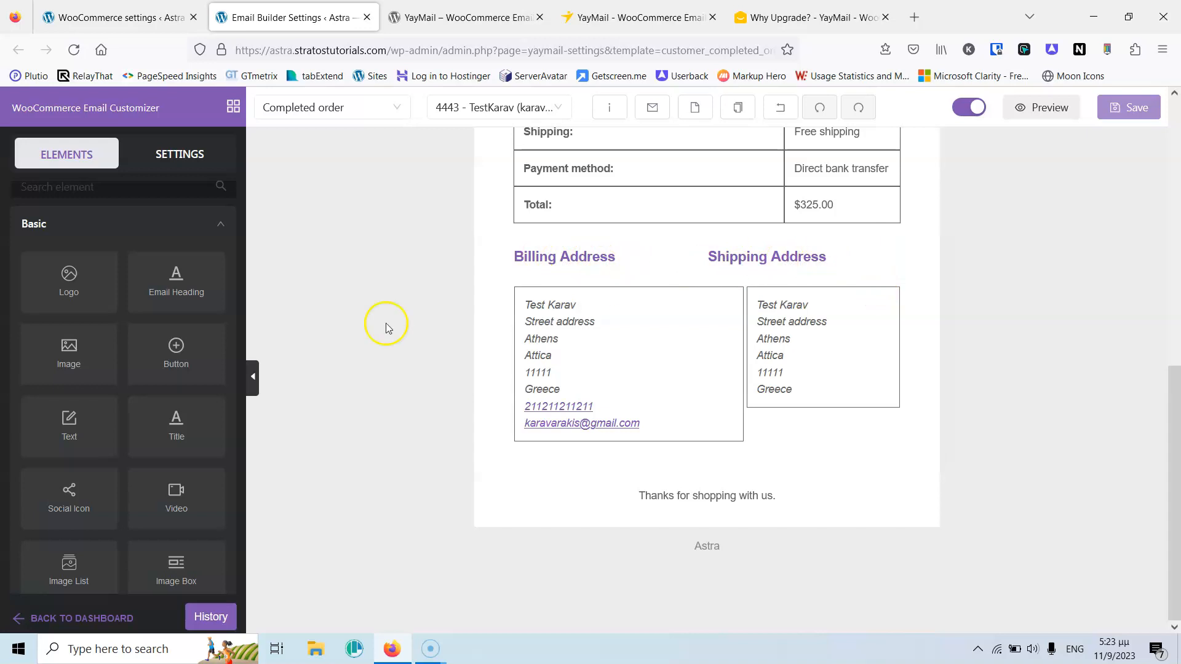
pyautogui.scroll(-4, 138, 348)
pyautogui.click(131, 572)
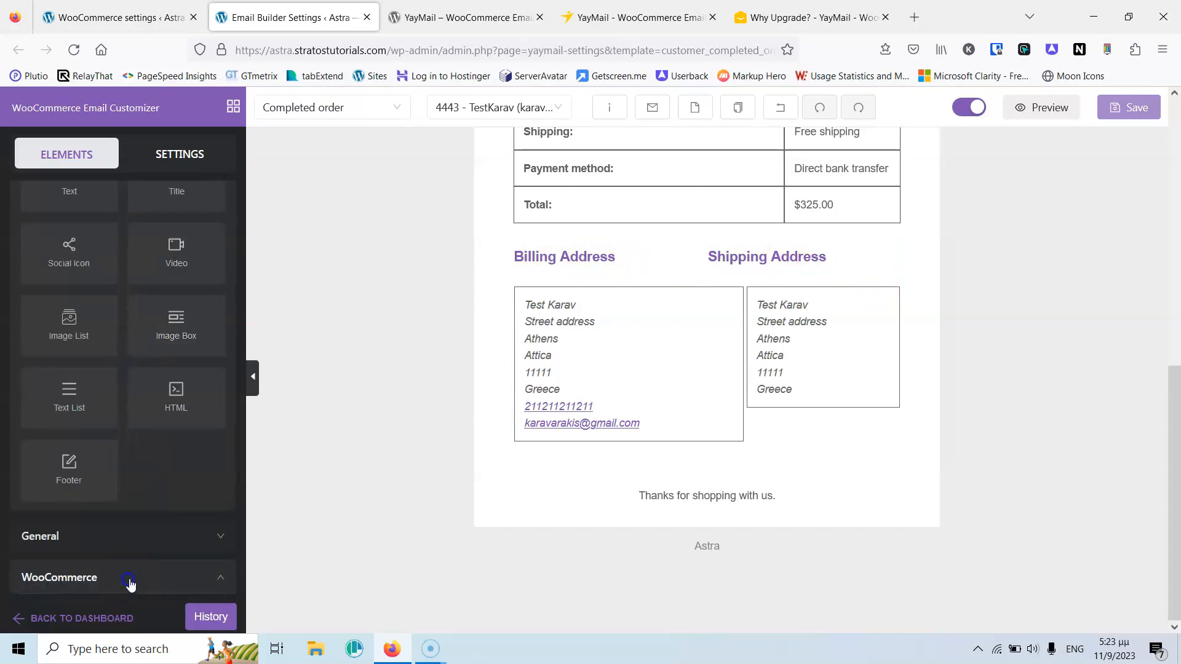
pyautogui.scroll(-4, 163, 364)
pyautogui.moveTo(113, 408); pyautogui.dragTo(641, 257)
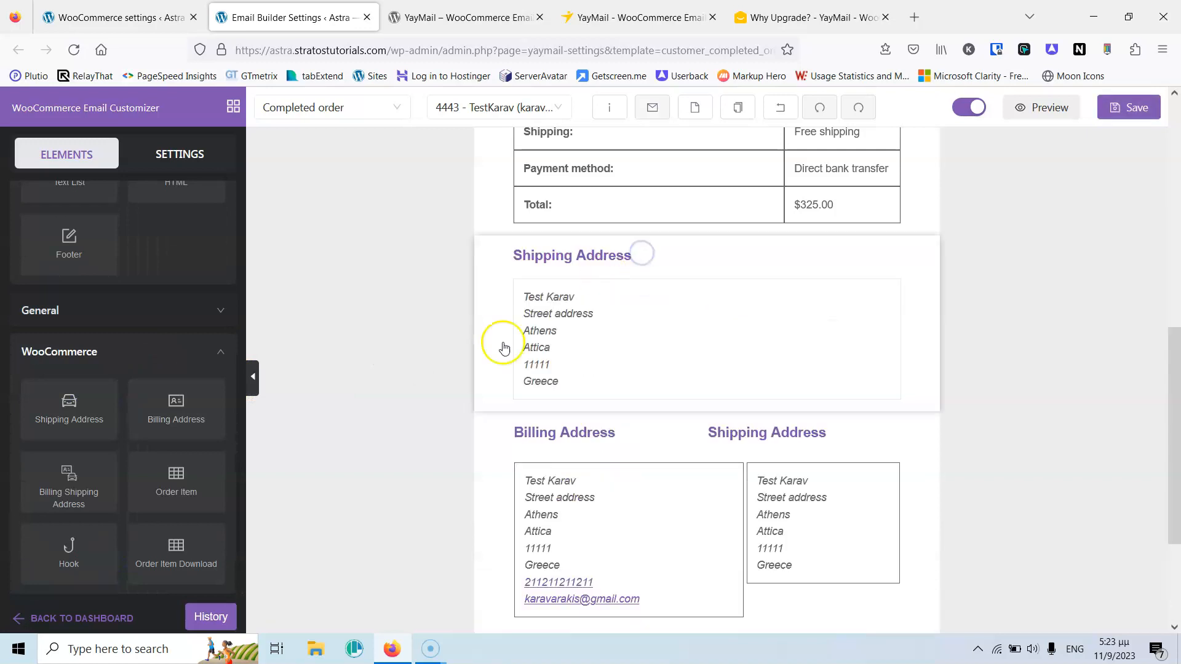
pyautogui.moveTo(153, 416); pyautogui.dragTo(581, 448)
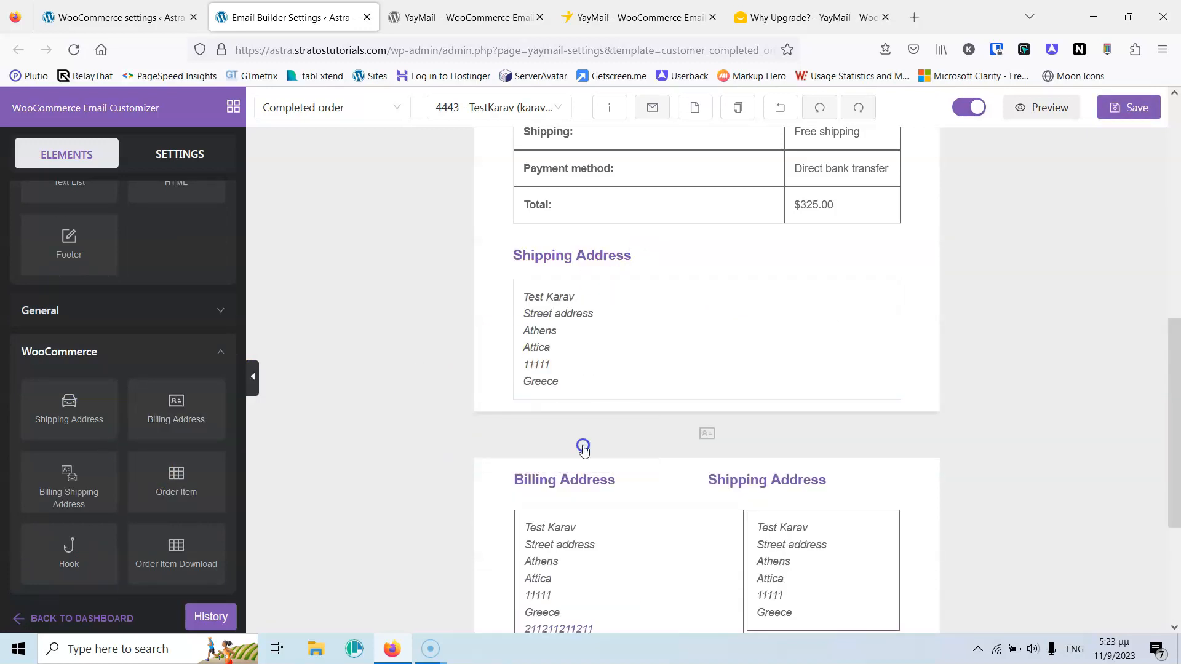
# - Remove the combined Billing Shipping Address block below the new address blocks and confirm the deletion
pyautogui.scroll(-5, 667, 422)
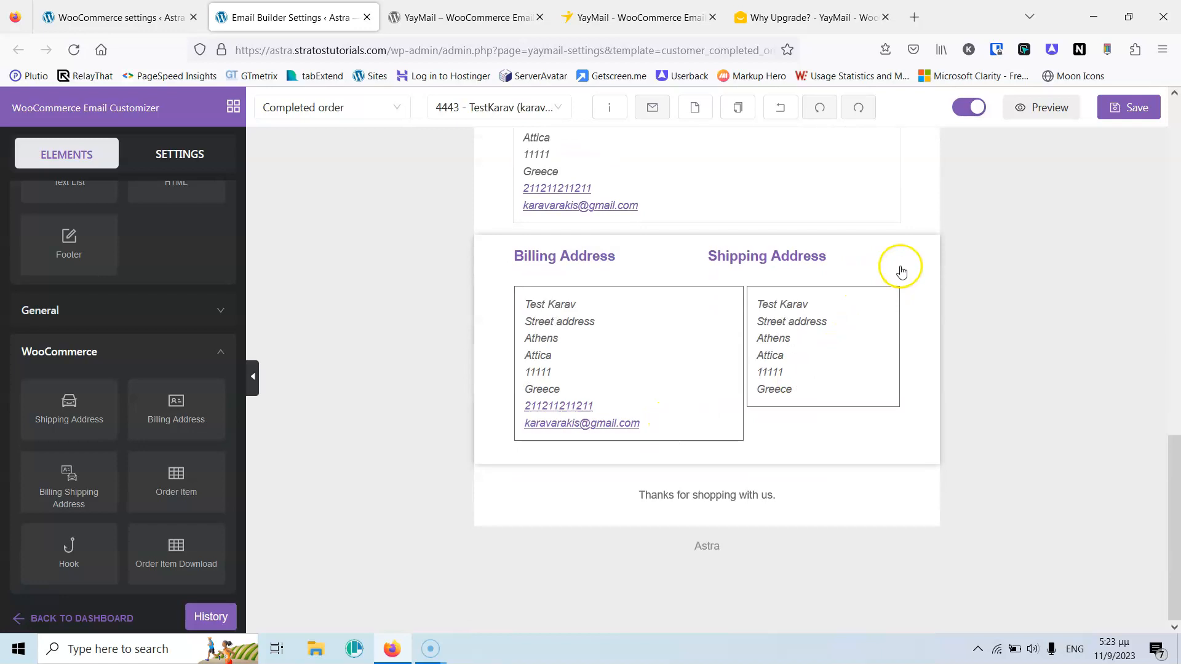
pyautogui.click(878, 257)
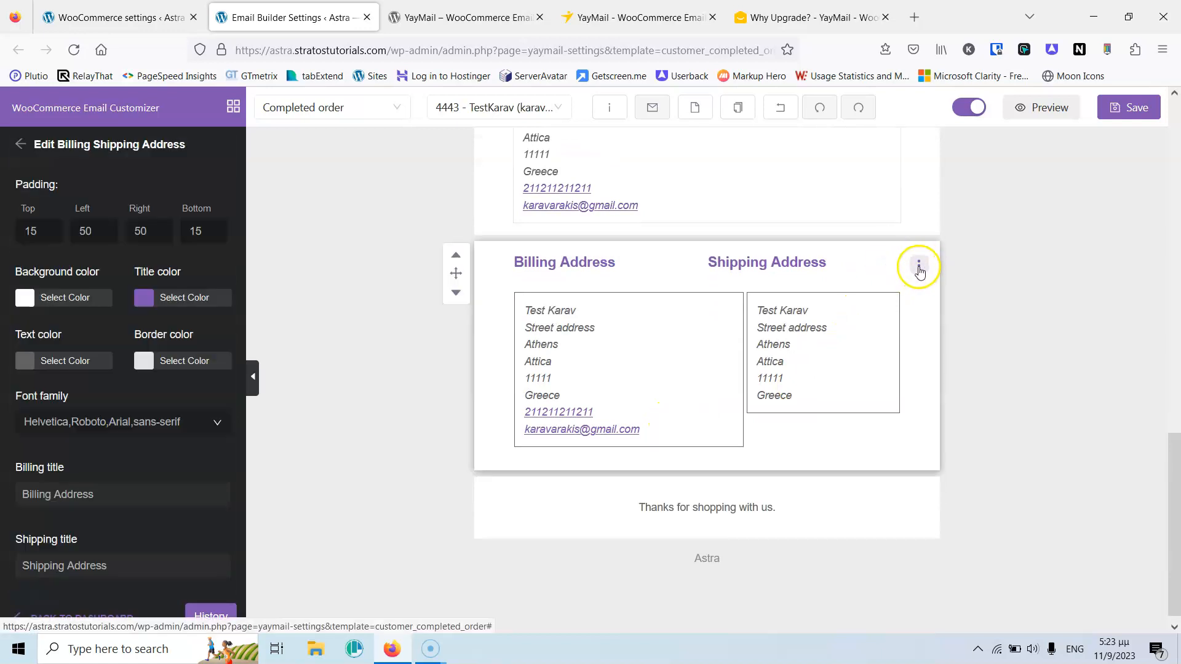
pyautogui.click(917, 269)
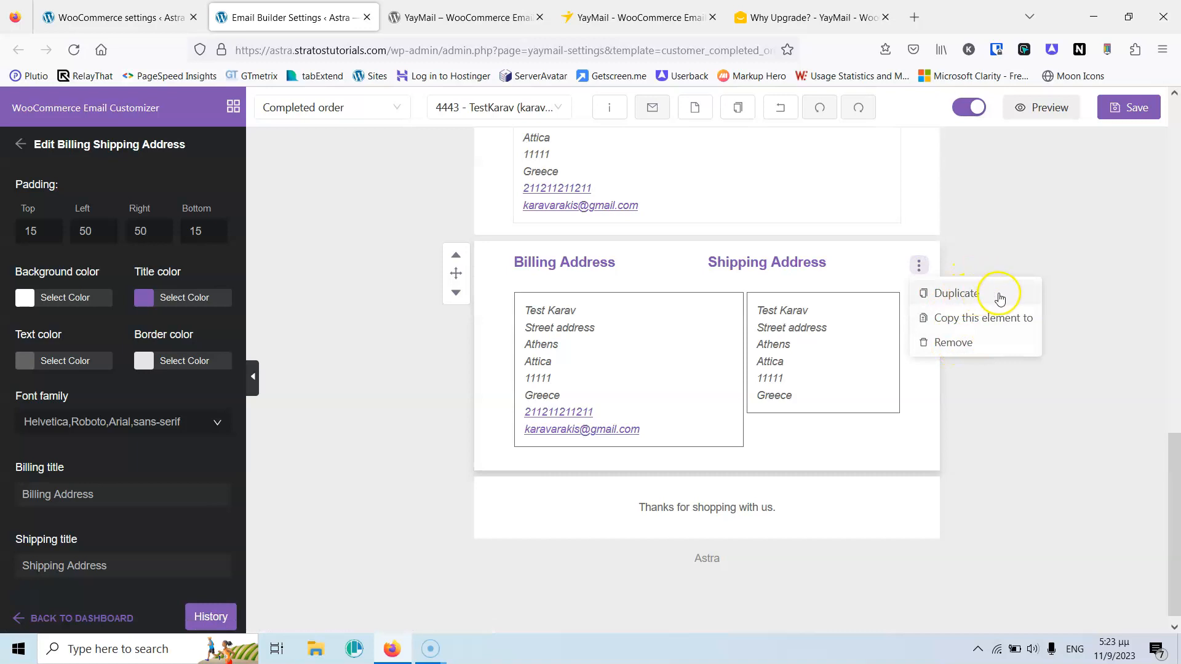
pyautogui.click(953, 343)
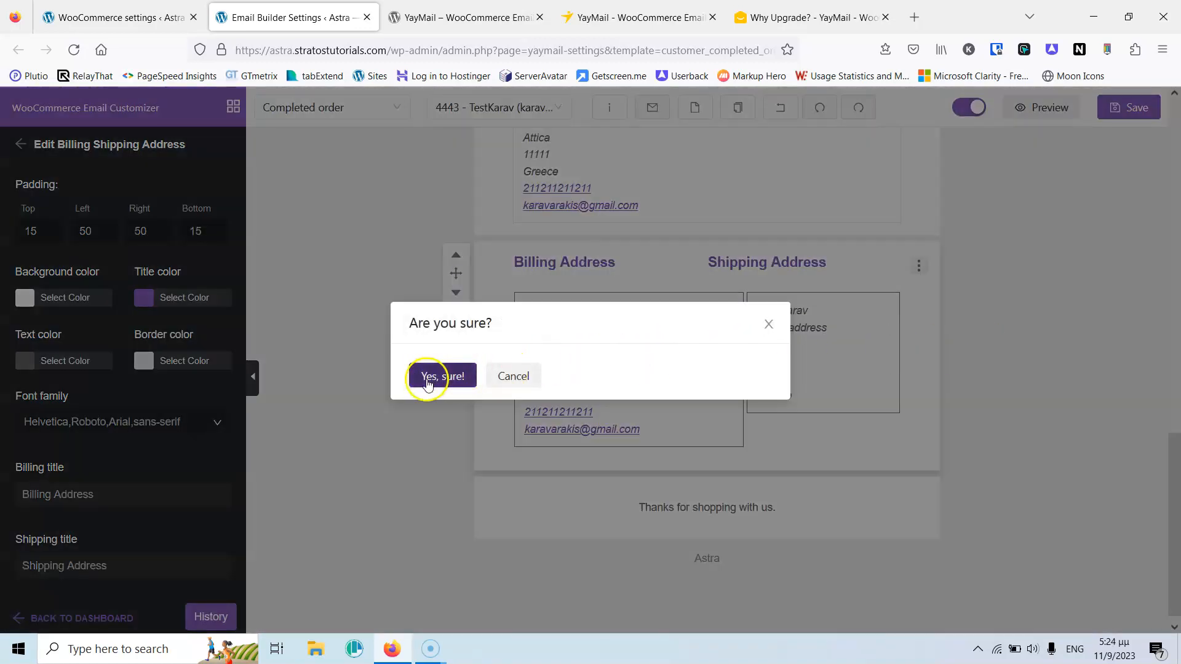
pyautogui.click(428, 380)
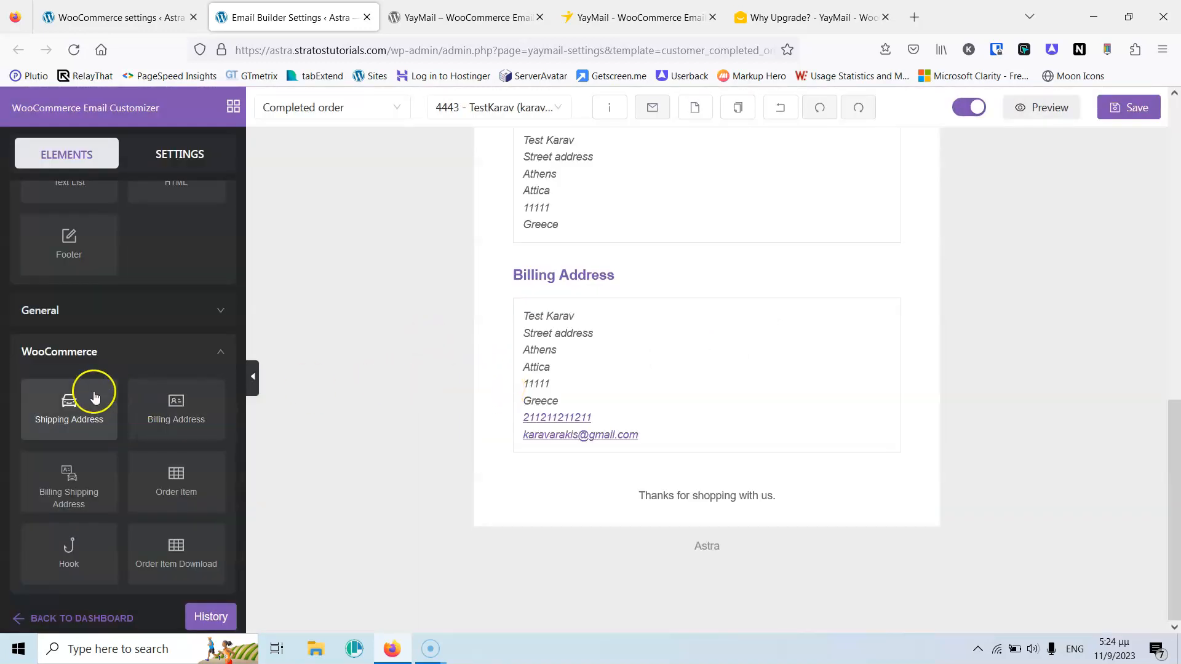
# - Add a Social Icon element between the Billing Address block and the closing thank-you text
pyautogui.scroll(3, 97, 397)
pyautogui.scroll(2, 97, 391)
pyautogui.moveTo(74, 356); pyautogui.dragTo(696, 475)
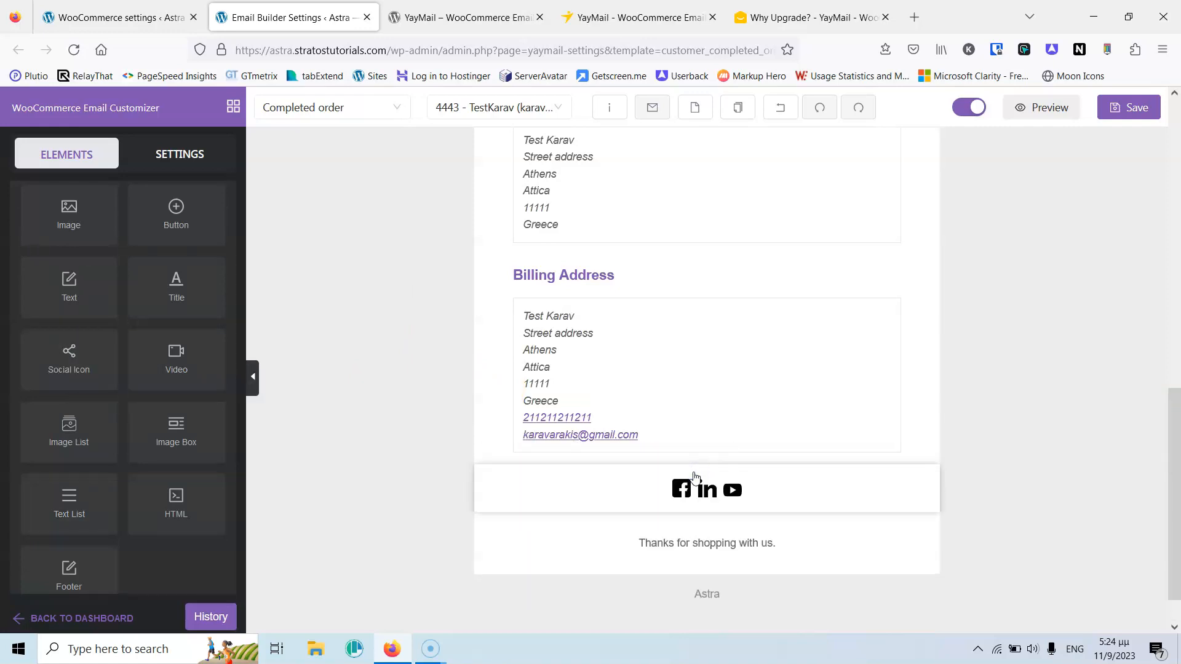
pyautogui.scroll(-2, 98, 390)
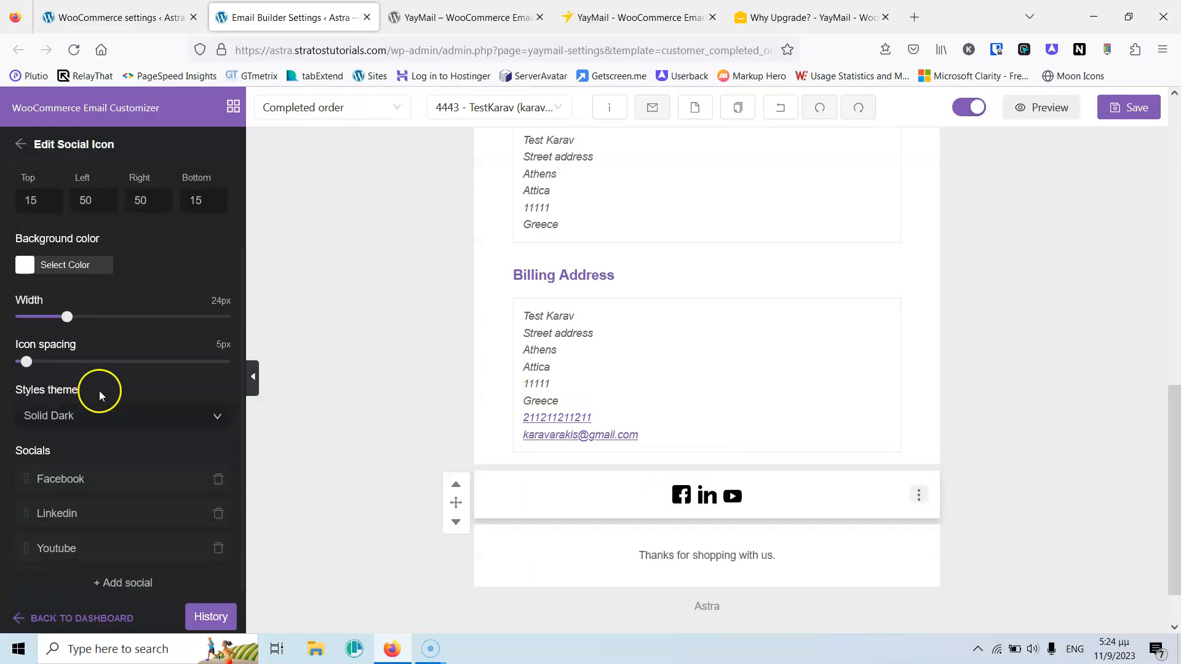
pyautogui.click(100, 482)
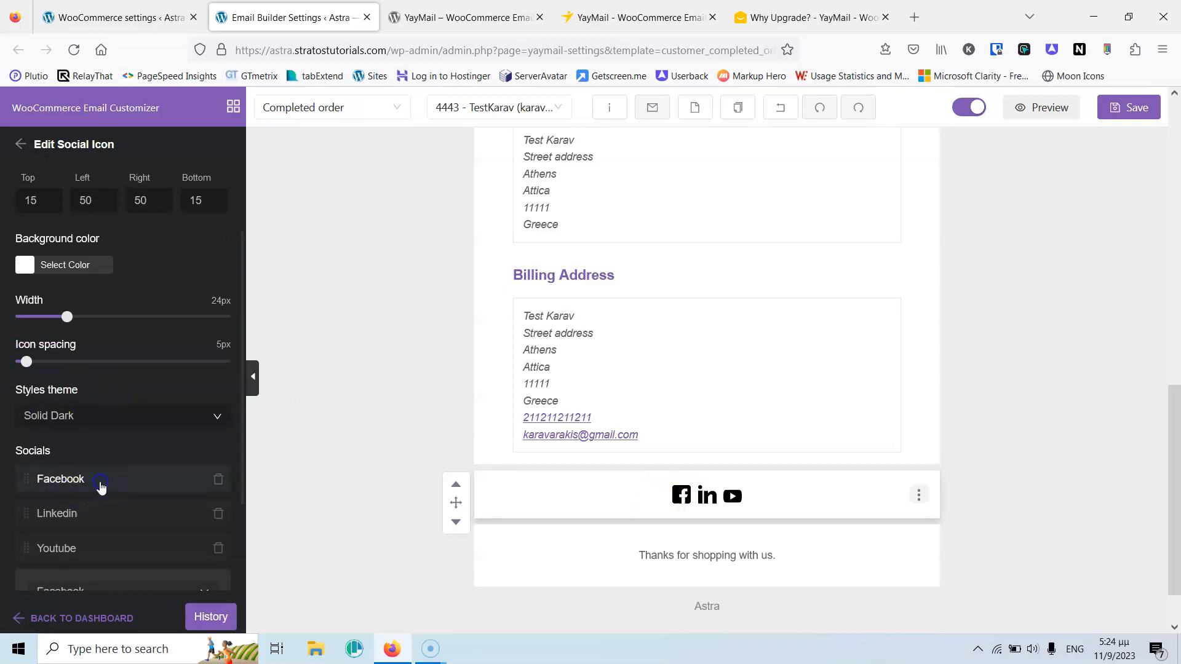
pyautogui.scroll(-2, 118, 391)
pyautogui.scroll(-1, 118, 391)
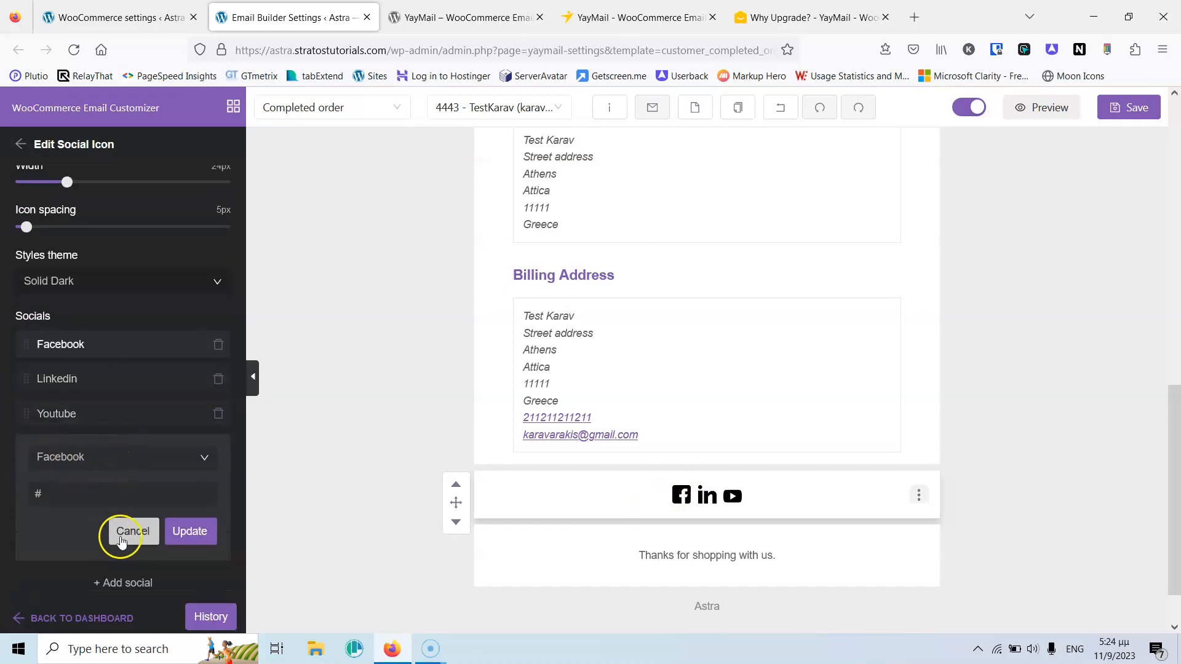
pyautogui.click(133, 531)
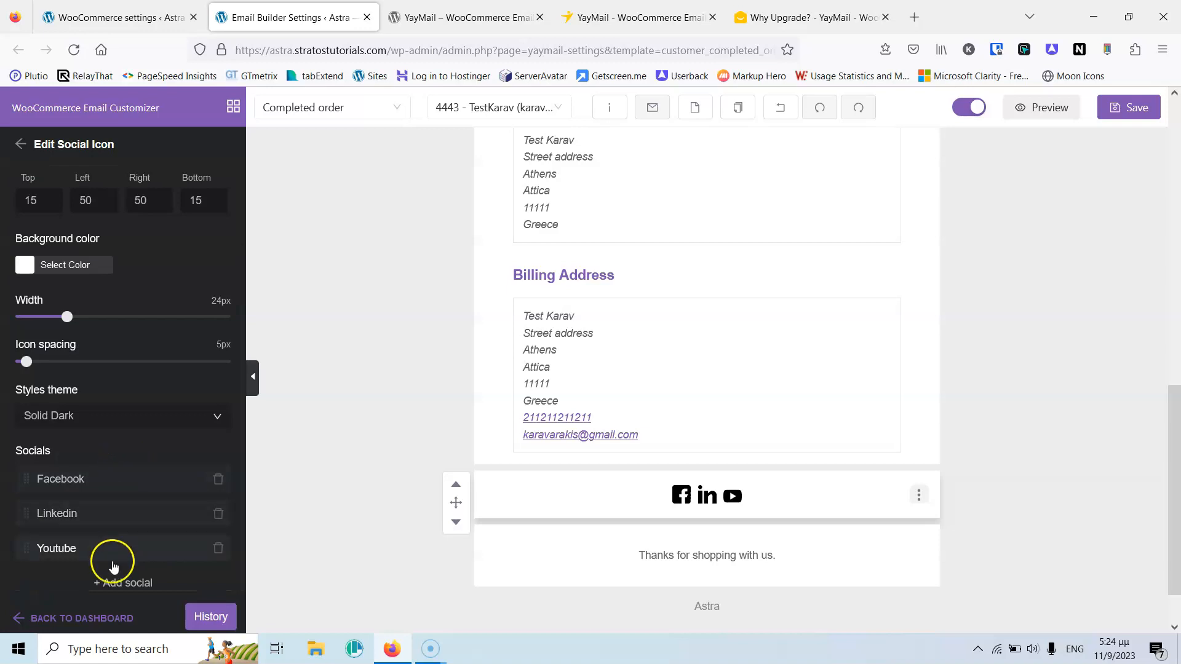
# - Add a WhatsApp entry to the Social Icon block's socials and save the email
pyautogui.click(113, 582)
pyautogui.scroll(-3, 123, 492)
pyautogui.click(85, 469)
pyautogui.click(100, 403)
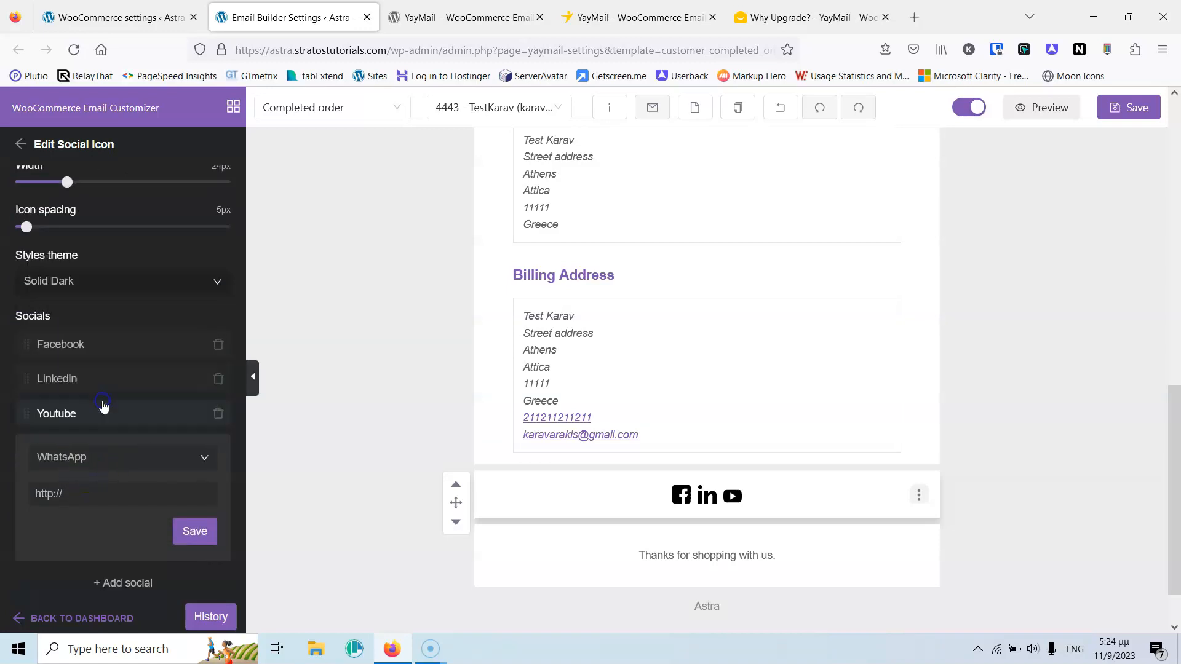
pyautogui.click(59, 494)
pyautogui.click(195, 531)
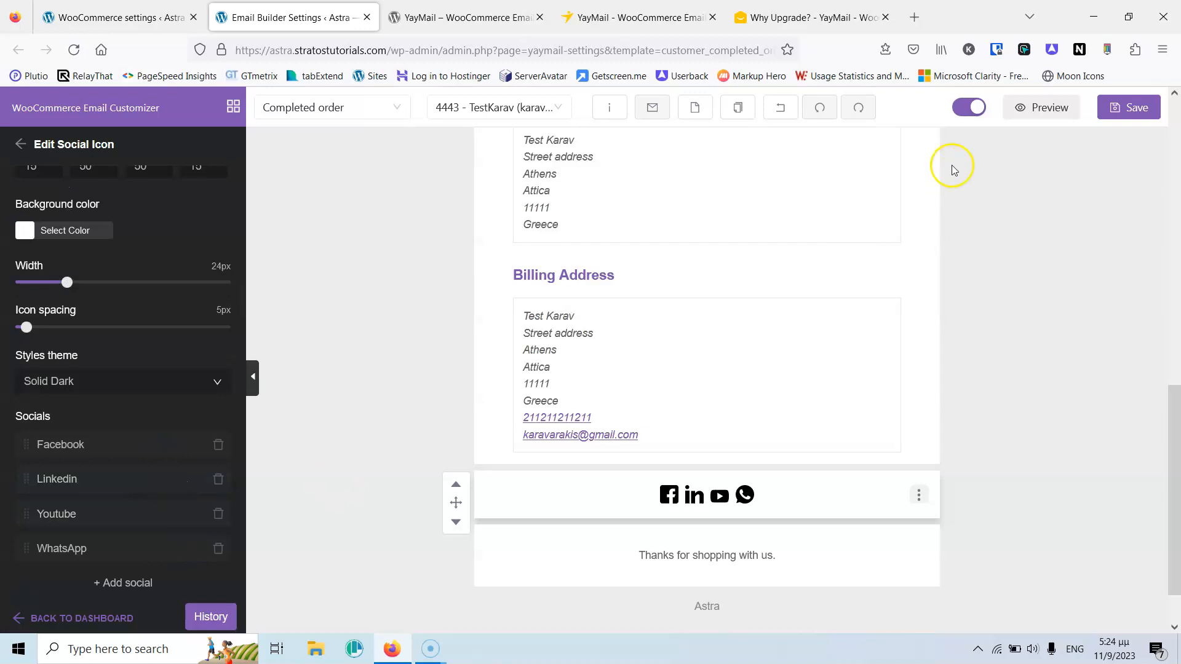
pyautogui.click(1123, 117)
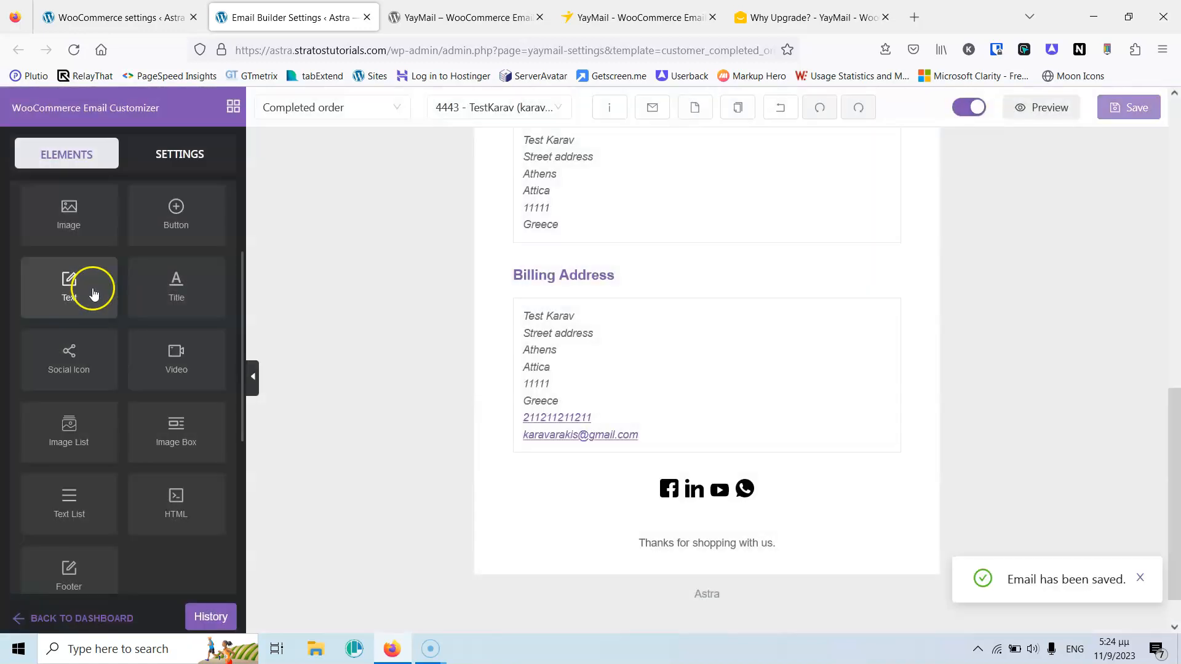
pyautogui.scroll(-2, 92, 334)
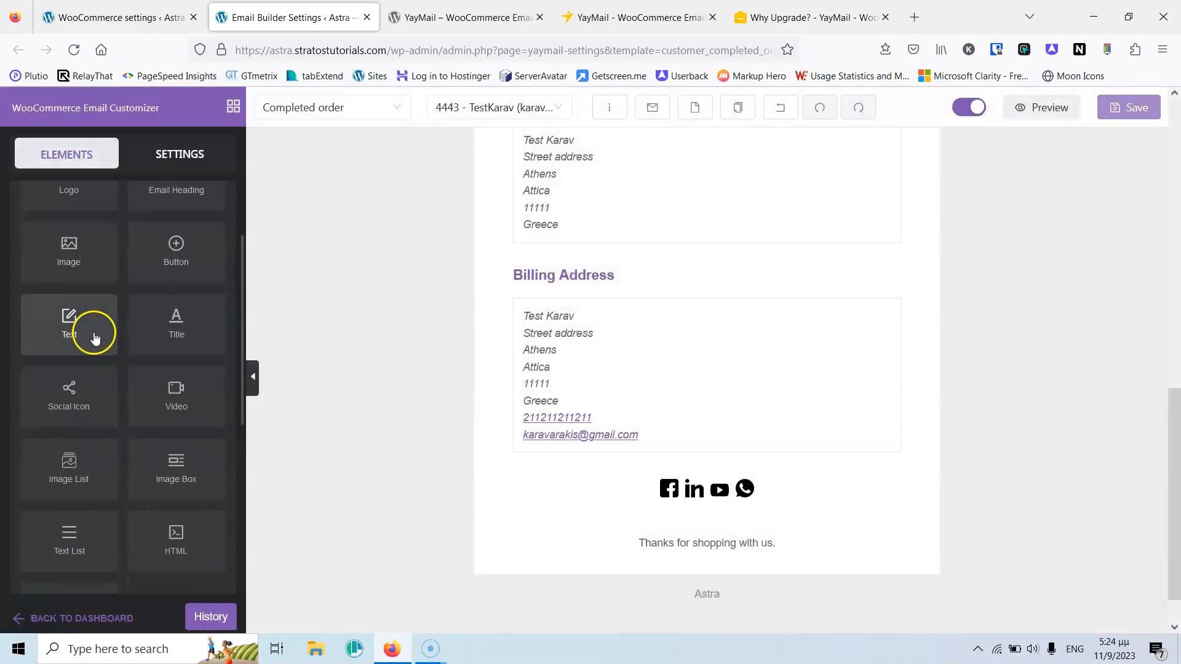
# - Add an Image List element between the Billing Address block and the social icons, and open its settings
pyautogui.moveTo(62, 429); pyautogui.dragTo(612, 491)
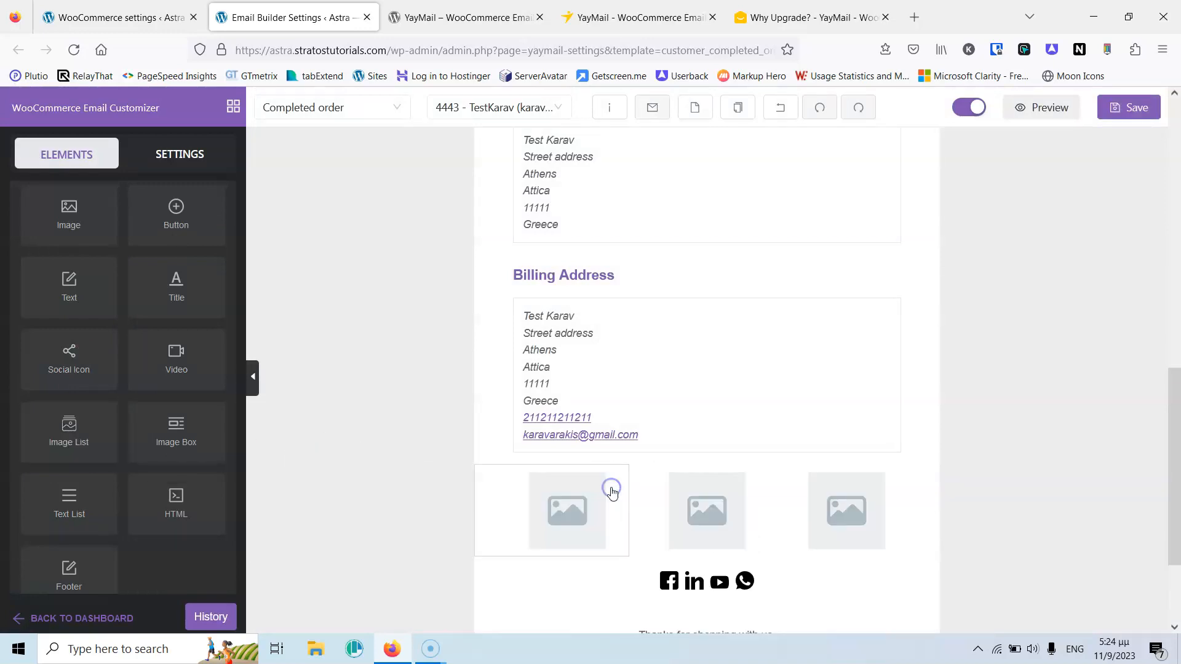
pyautogui.click(568, 507)
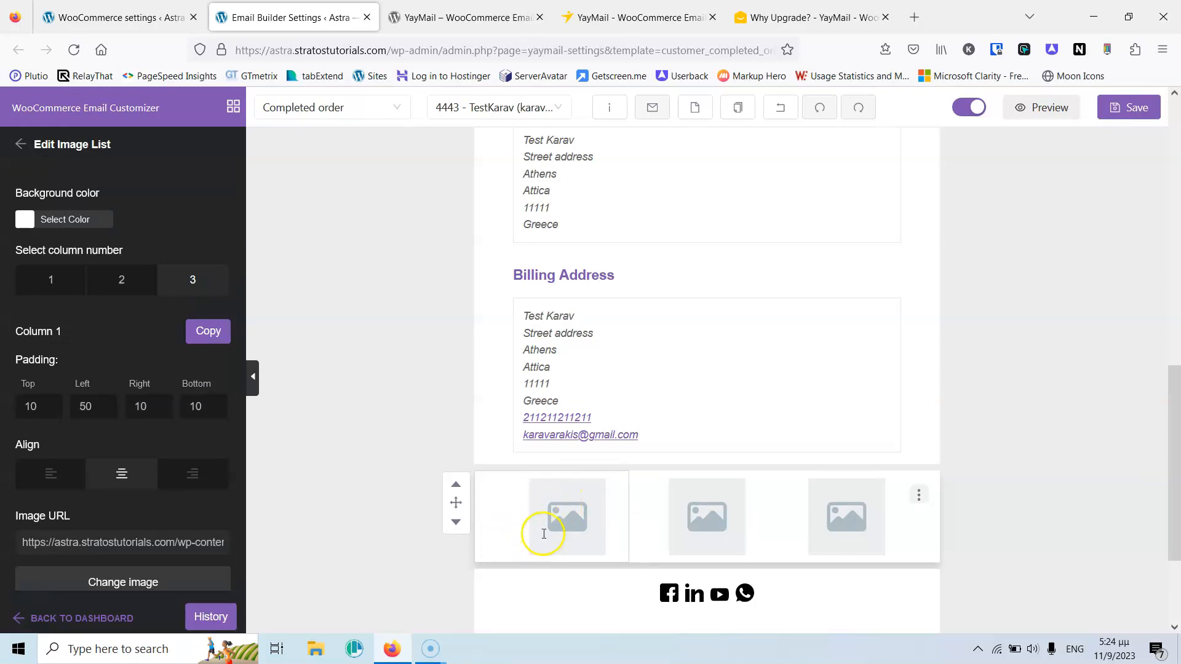
pyautogui.scroll(-3, 554, 520)
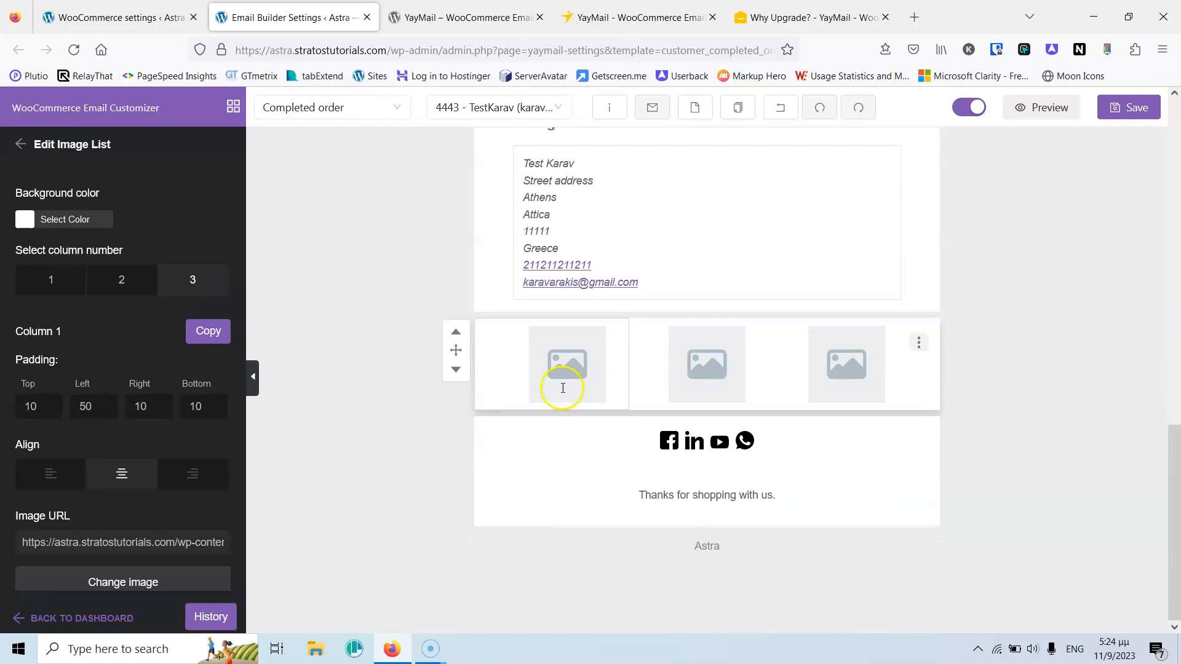
# - Set the Image List's first column image to a black and blue sneakers photo from the media library
pyautogui.scroll(-5, 168, 437)
pyautogui.click(108, 407)
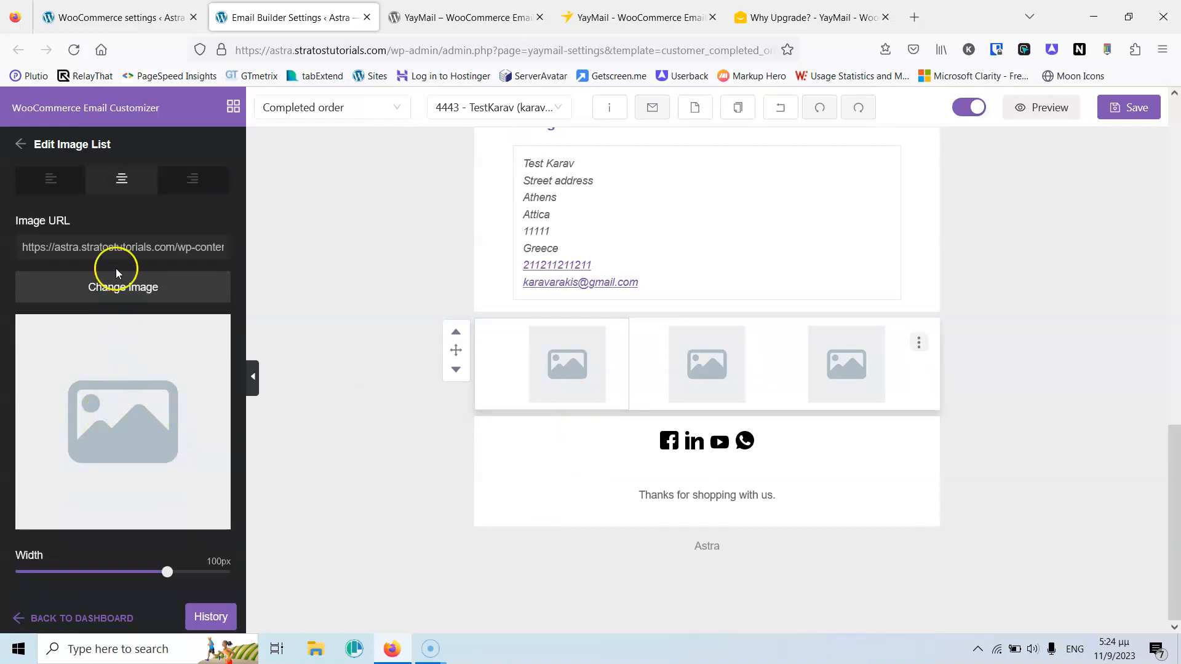
pyautogui.click(117, 284)
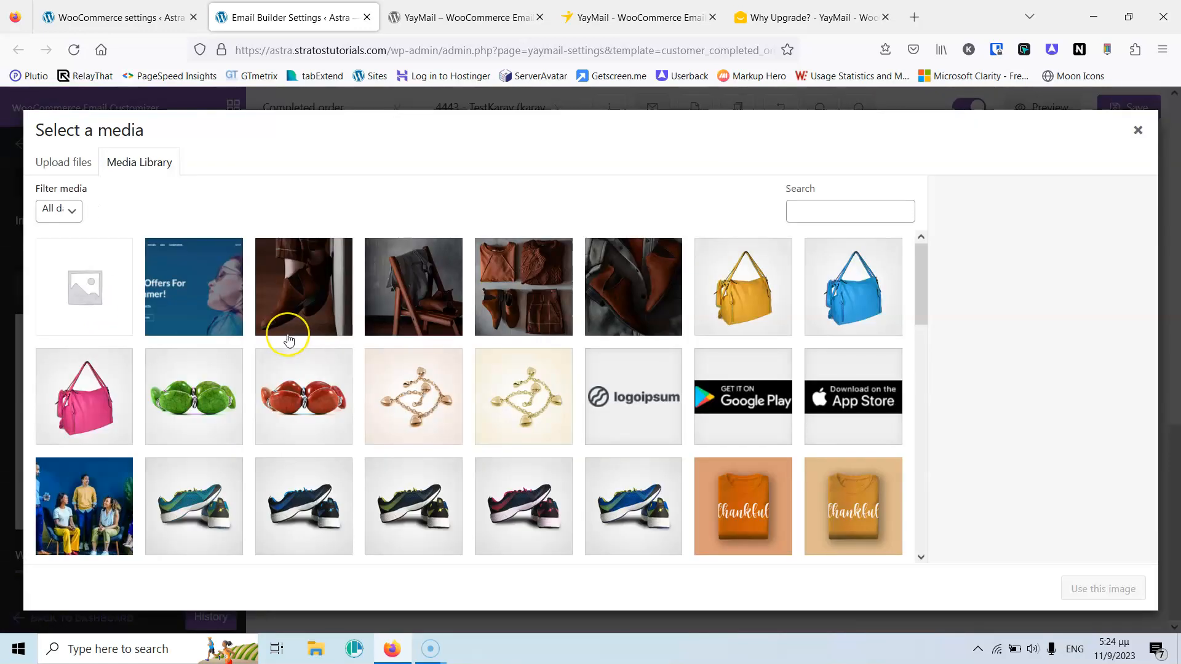
pyautogui.scroll(-2, 289, 340)
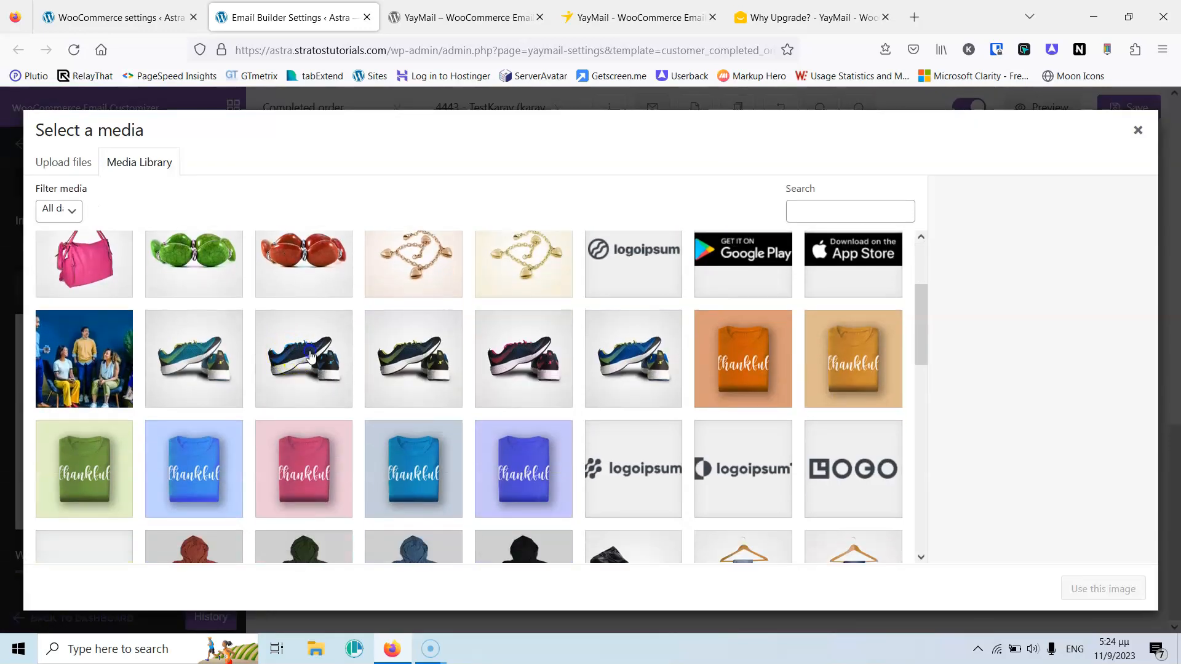
pyautogui.click(311, 355)
pyautogui.click(1102, 588)
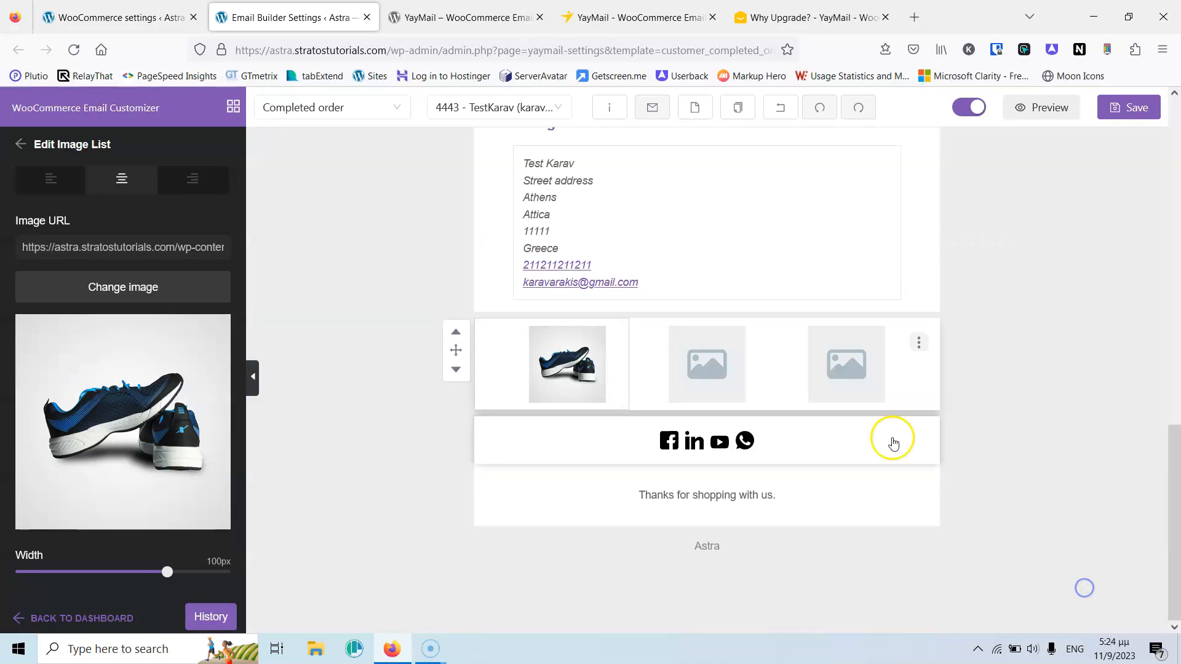
# - Set the Image List's second column image to the blue handbag photo from the media library
pyautogui.click(703, 343)
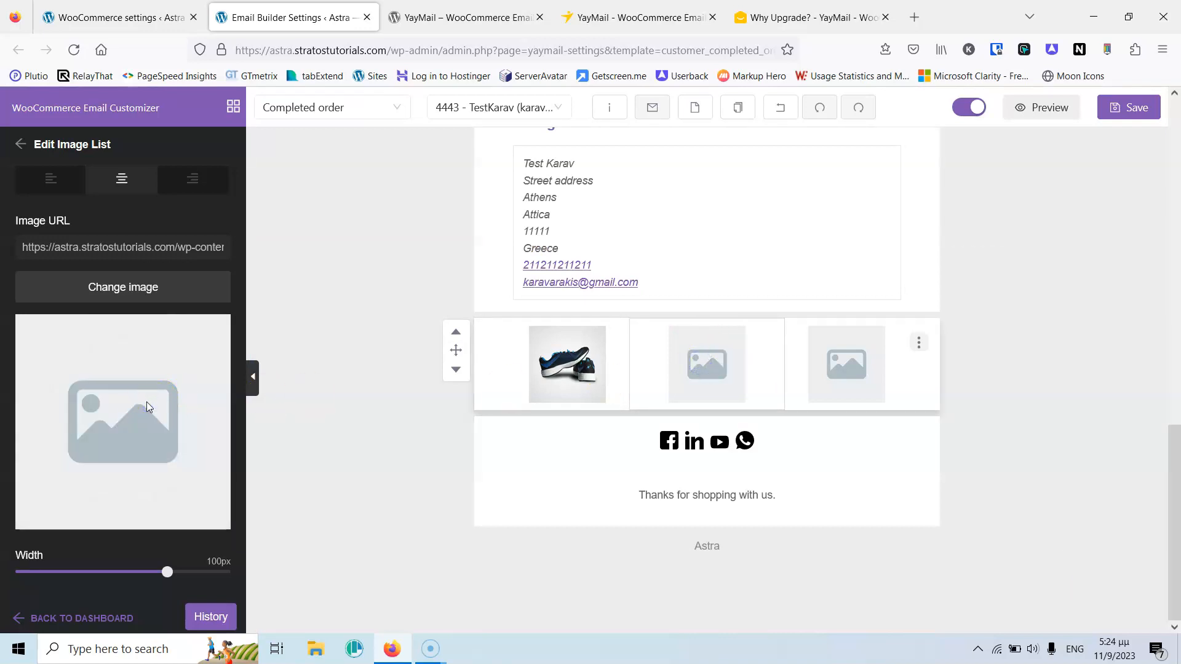
pyautogui.click(136, 289)
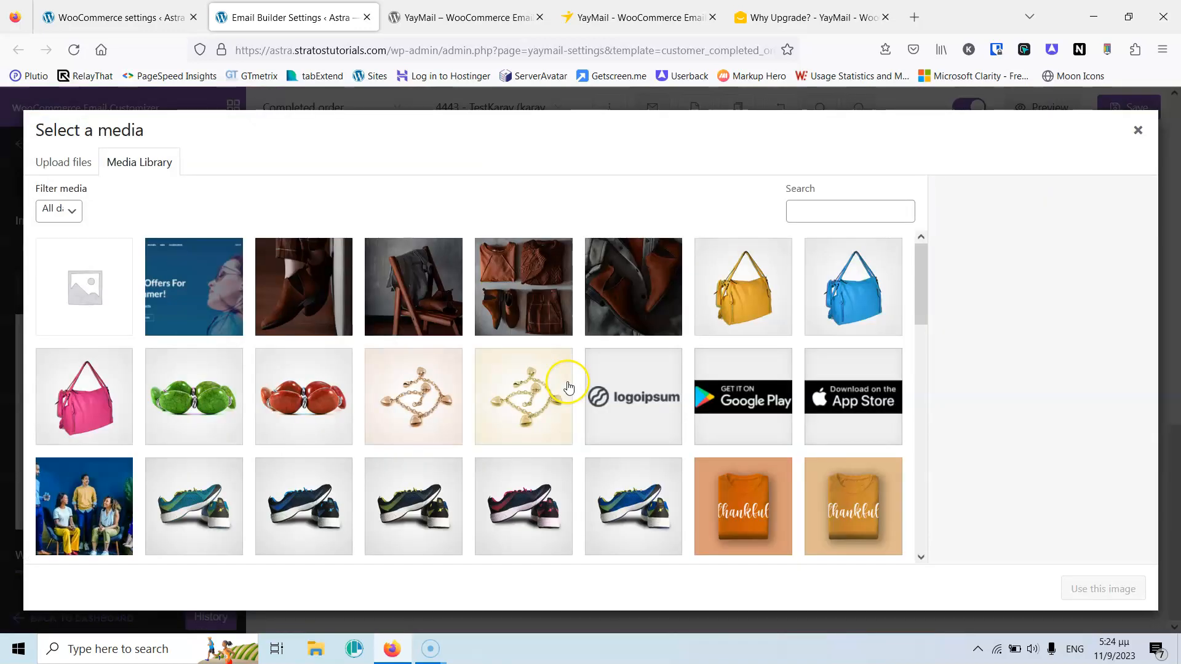
pyautogui.click(854, 302)
pyautogui.click(1102, 589)
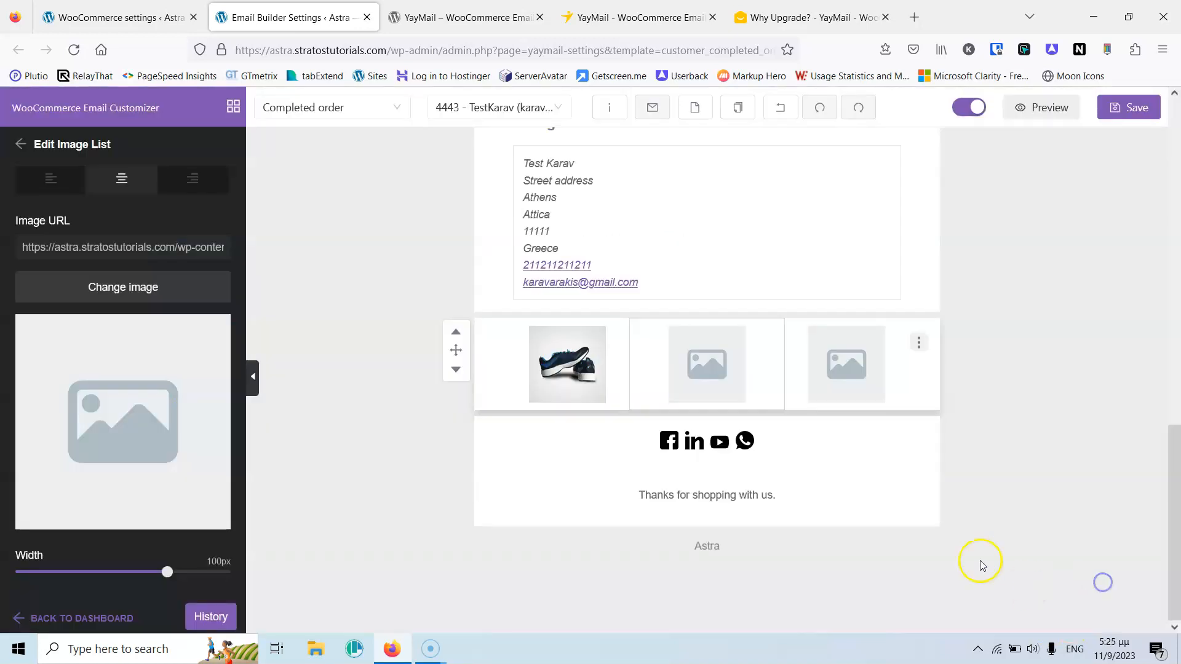
# - Set the Image List's third column image to the pink "thankful" shirt photo and save the email
pyautogui.click(118, 289)
pyautogui.scroll(-3, 293, 438)
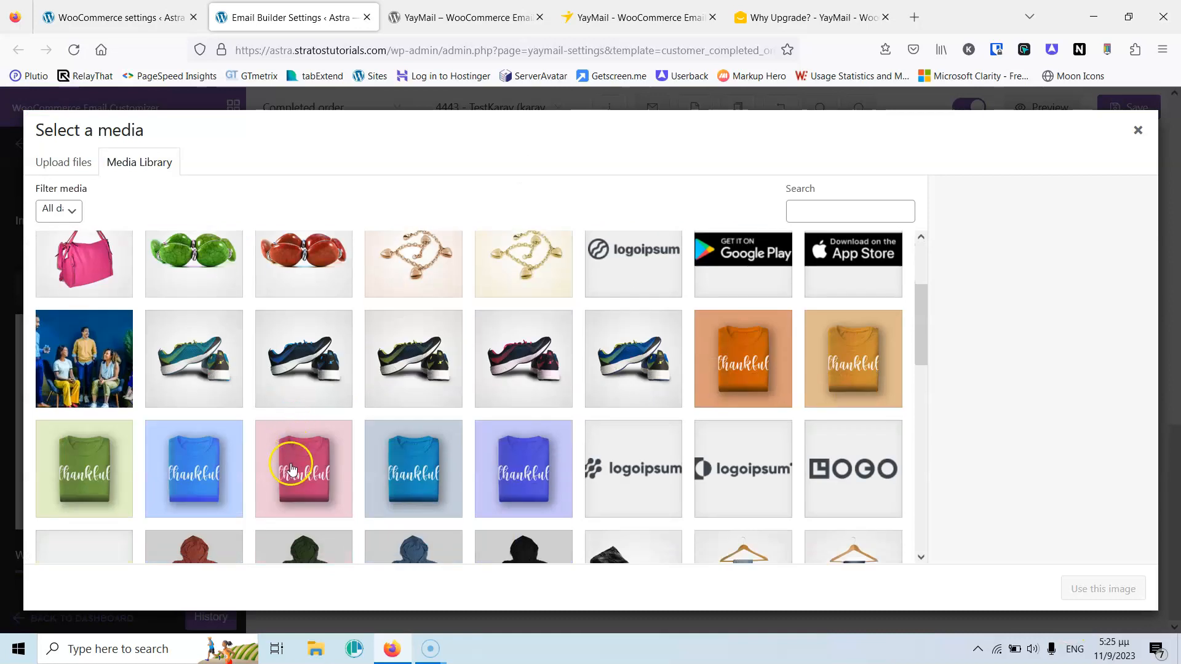
pyautogui.click(295, 474)
pyautogui.click(1082, 589)
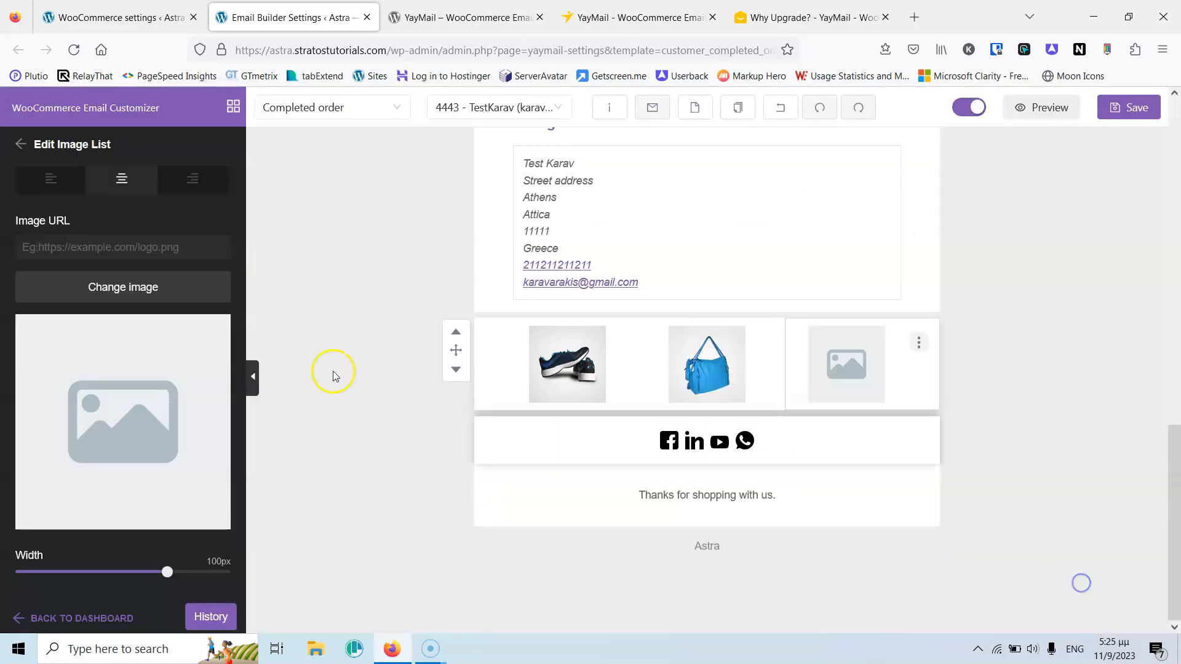
pyautogui.scroll(3, 113, 443)
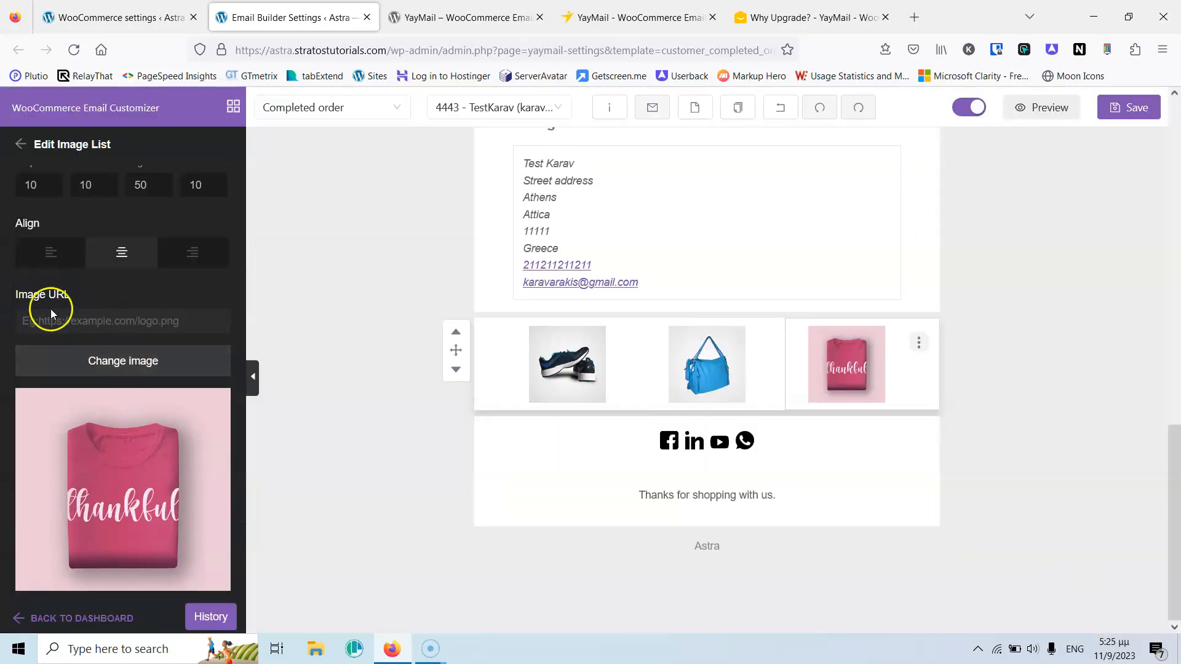
pyautogui.click(54, 316)
pyautogui.click(1147, 109)
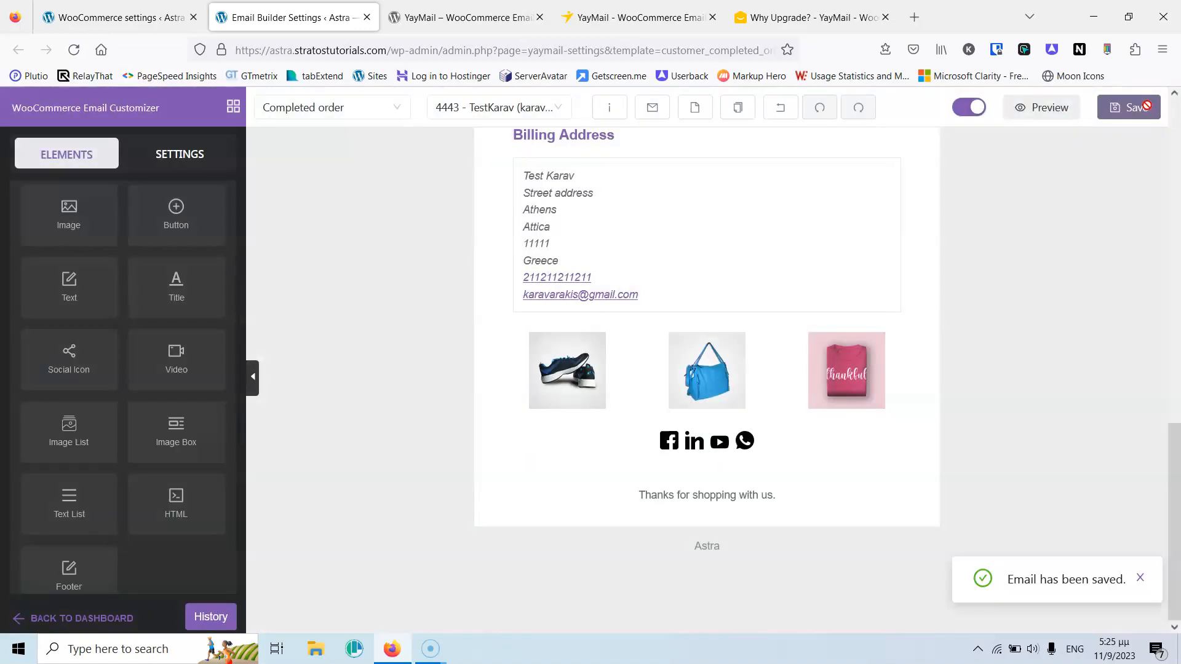
# - Add a Button element between the order item table and the Shipping Address block
pyautogui.scroll(8, 280, 307)
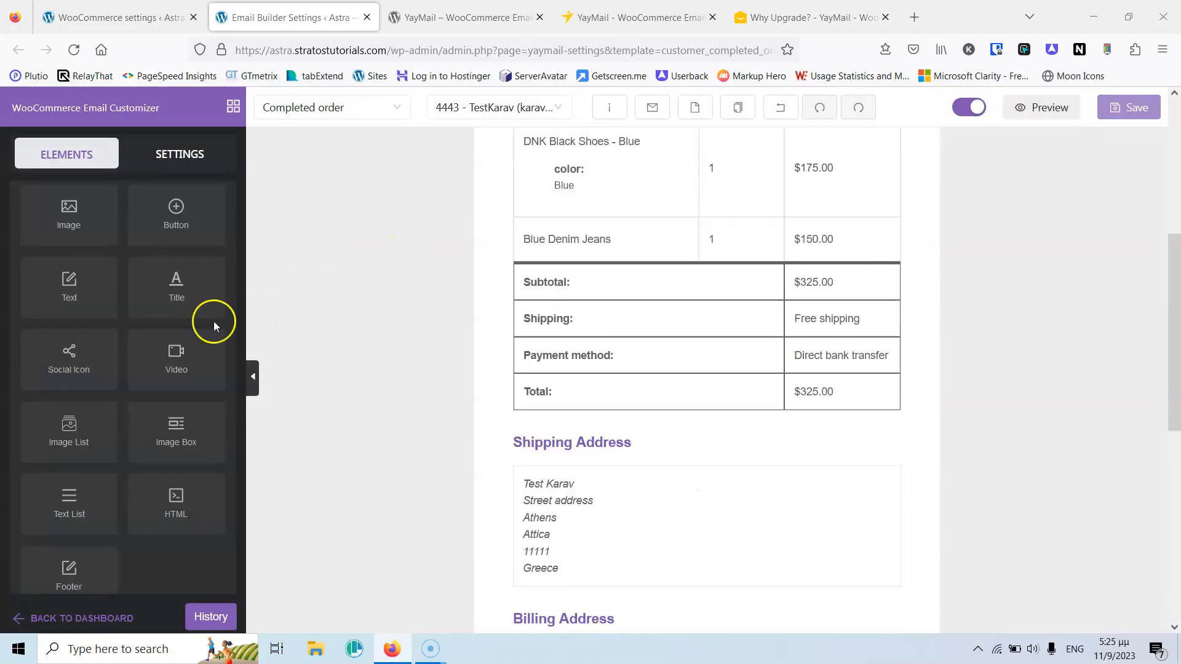
pyautogui.moveTo(162, 226); pyautogui.dragTo(596, 382)
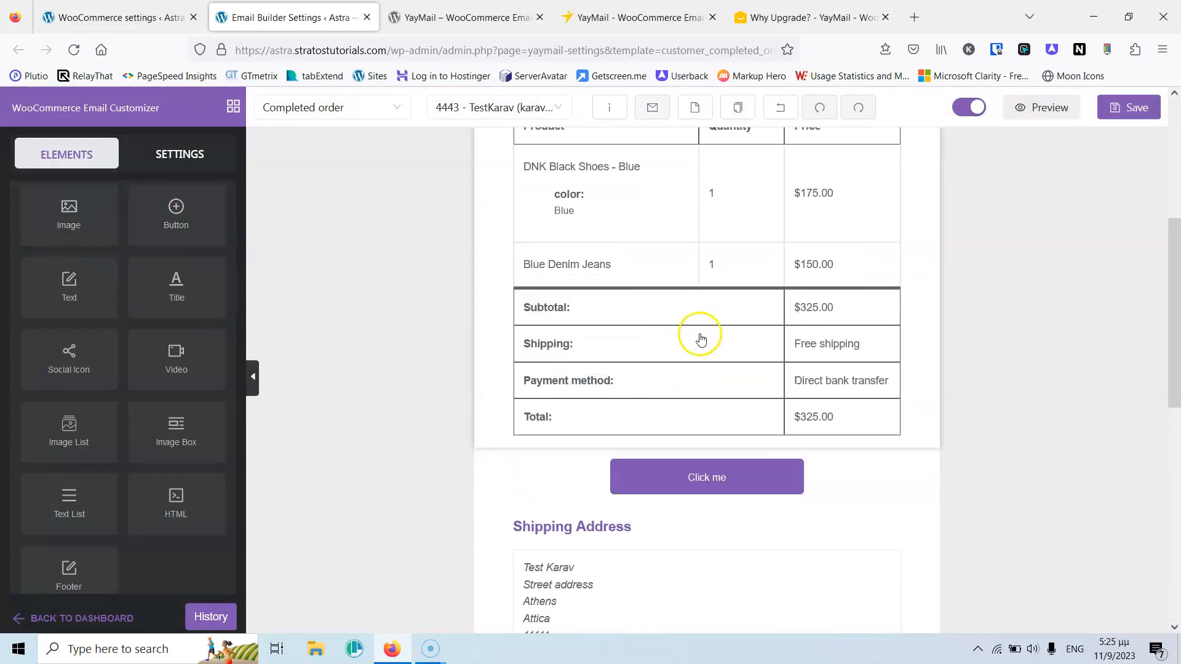
pyautogui.scroll(-3, 698, 335)
pyautogui.click(696, 311)
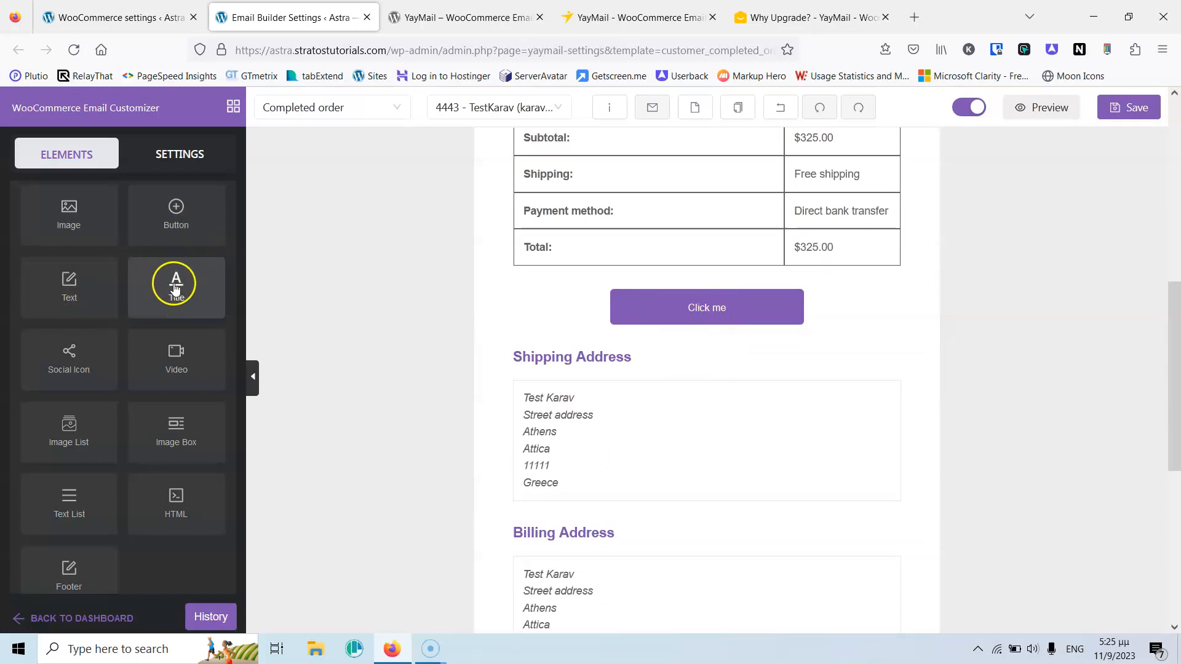
# - Add a Video element between the order item table and the button, and review its overlay, size and video URL settings
pyautogui.moveTo(179, 375); pyautogui.dragTo(591, 303)
pyautogui.click(579, 350)
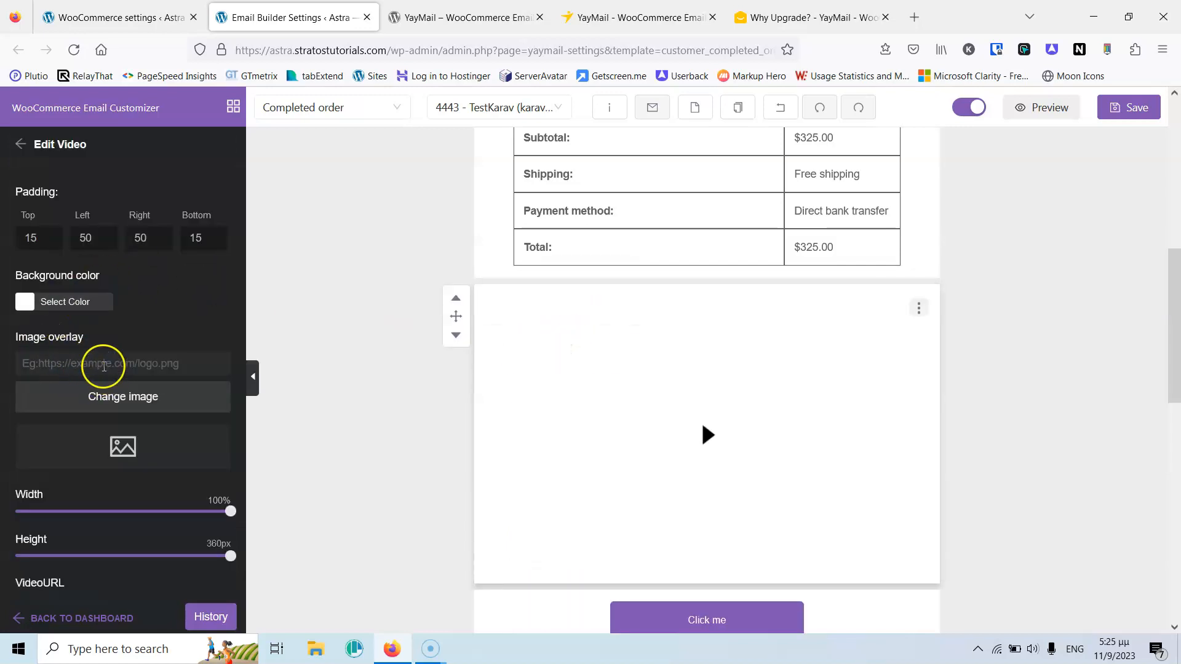
pyautogui.scroll(-2, 103, 367)
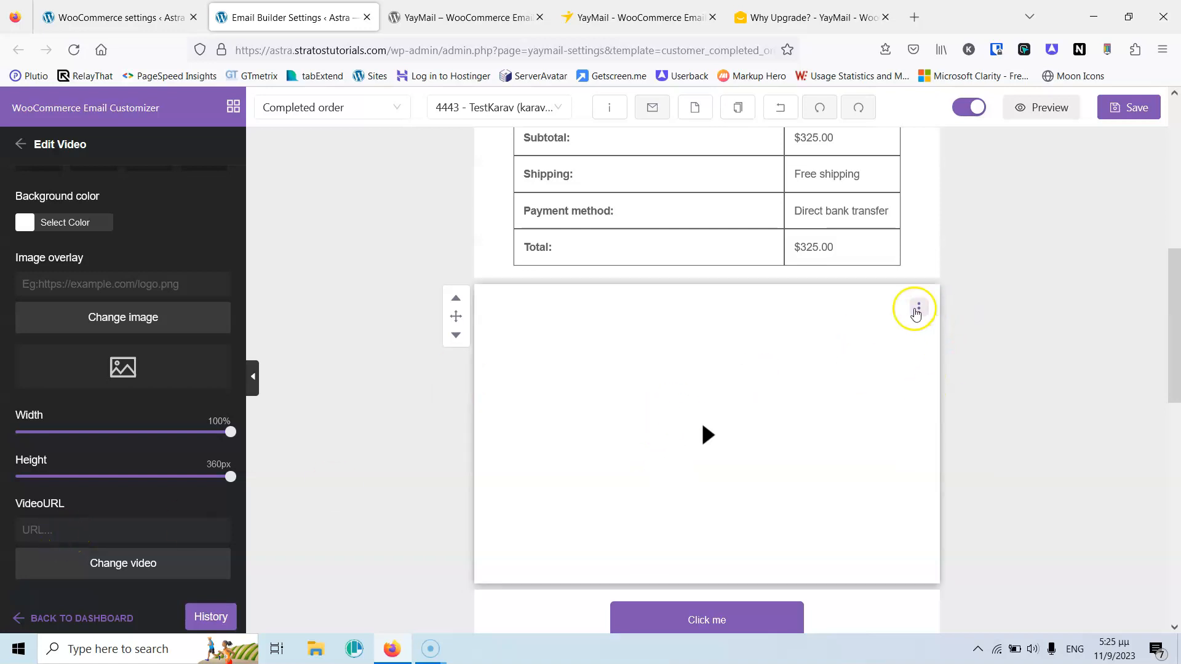
pyautogui.click(15, 146)
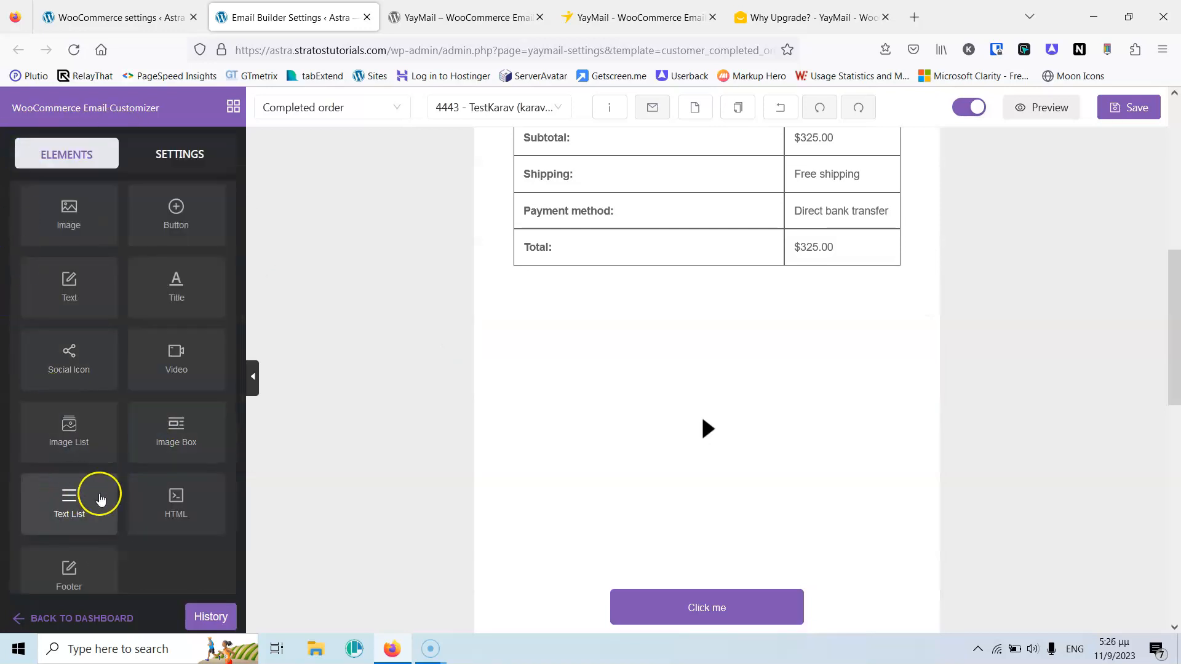
# - Add an Image Box element directly below the order item table, and a Text List element above that Image Box
pyautogui.moveTo(165, 438); pyautogui.dragTo(581, 307)
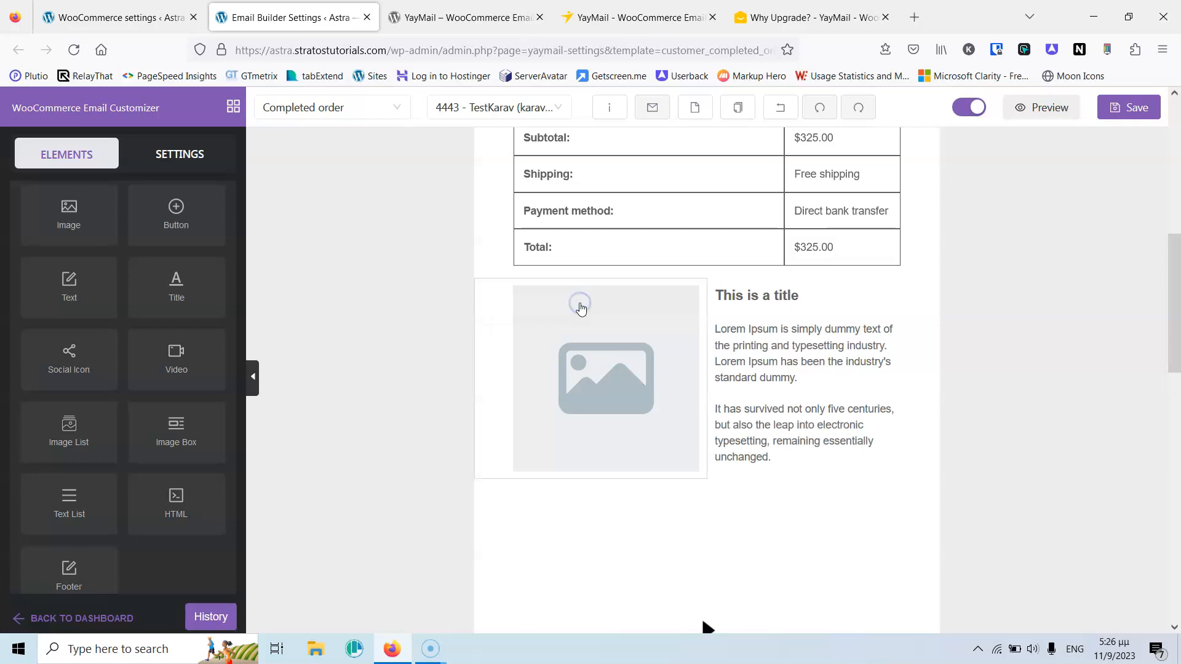
pyautogui.moveTo(68, 500); pyautogui.dragTo(621, 295)
# - Add an HTML element between the "We have finished processing your order." text and the order table, and view its code settings
pyautogui.scroll(-3, 160, 504)
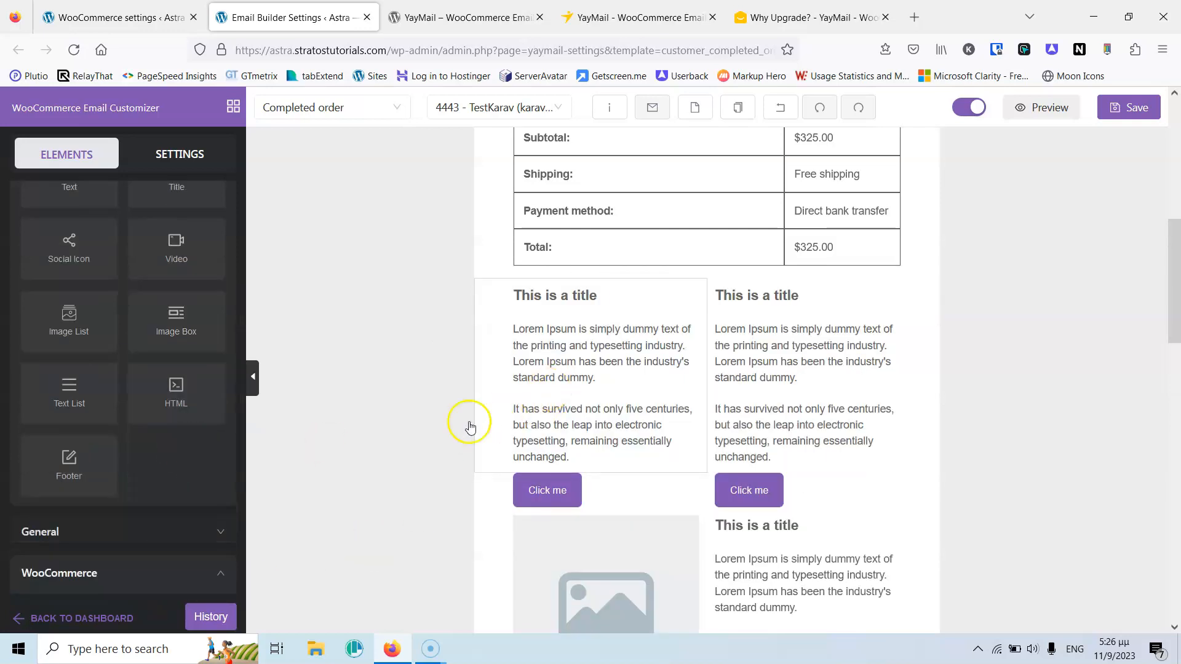
pyautogui.moveTo(168, 389); pyautogui.dragTo(641, 287)
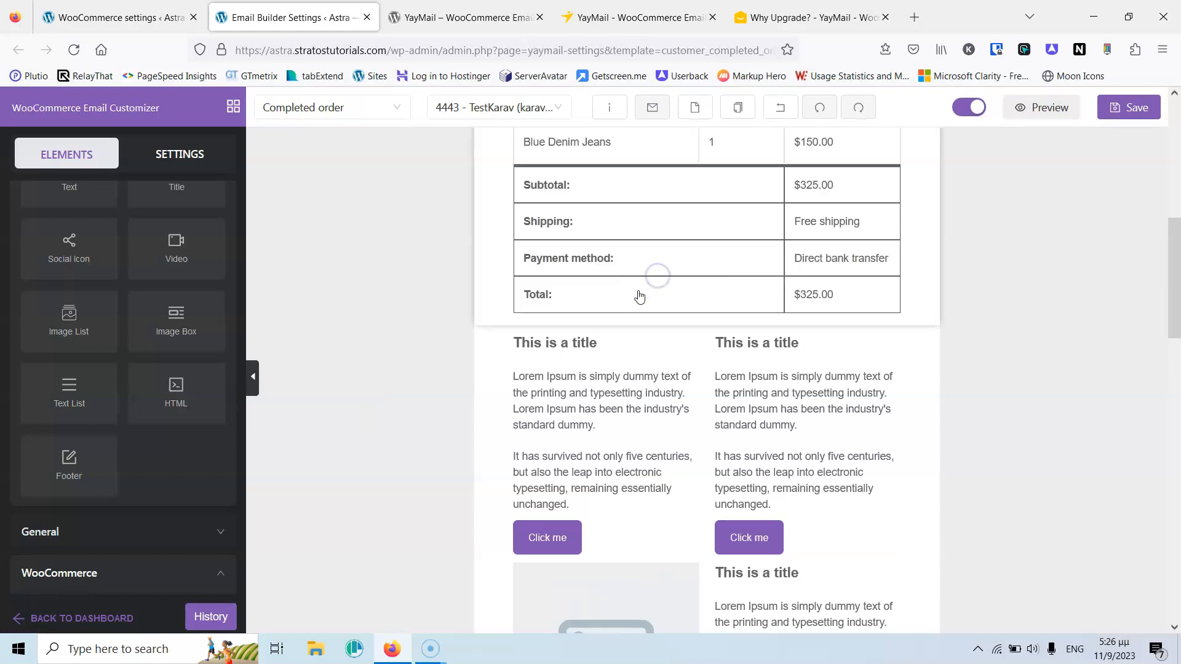
pyautogui.scroll(8, 638, 295)
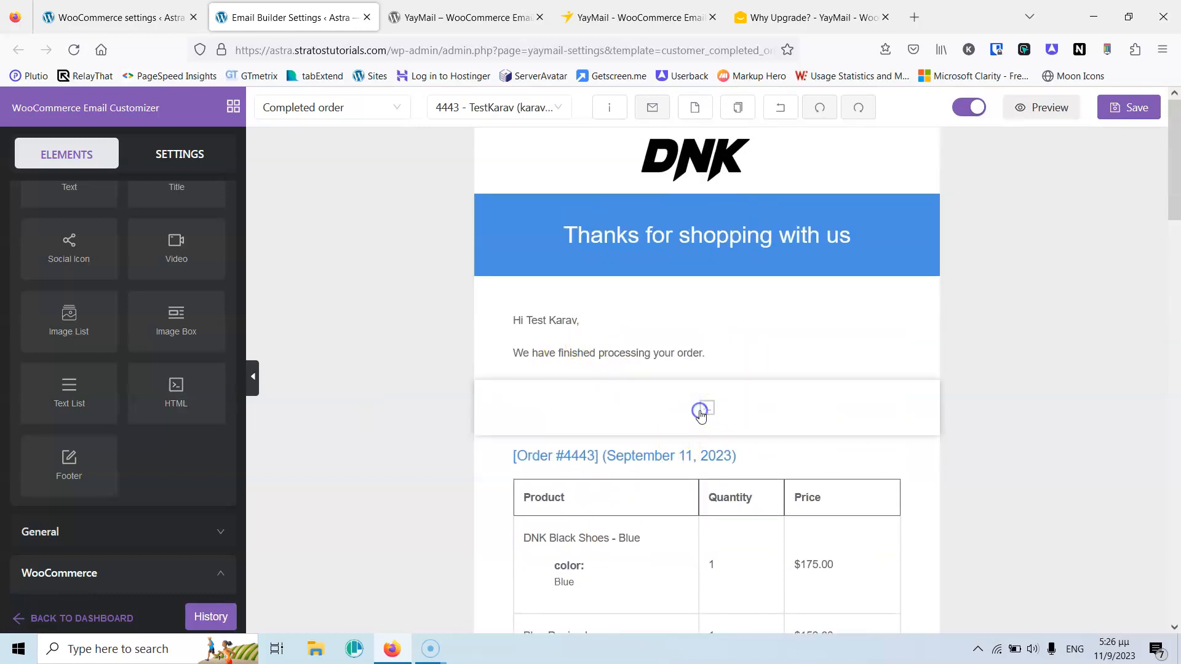
pyautogui.click(701, 415)
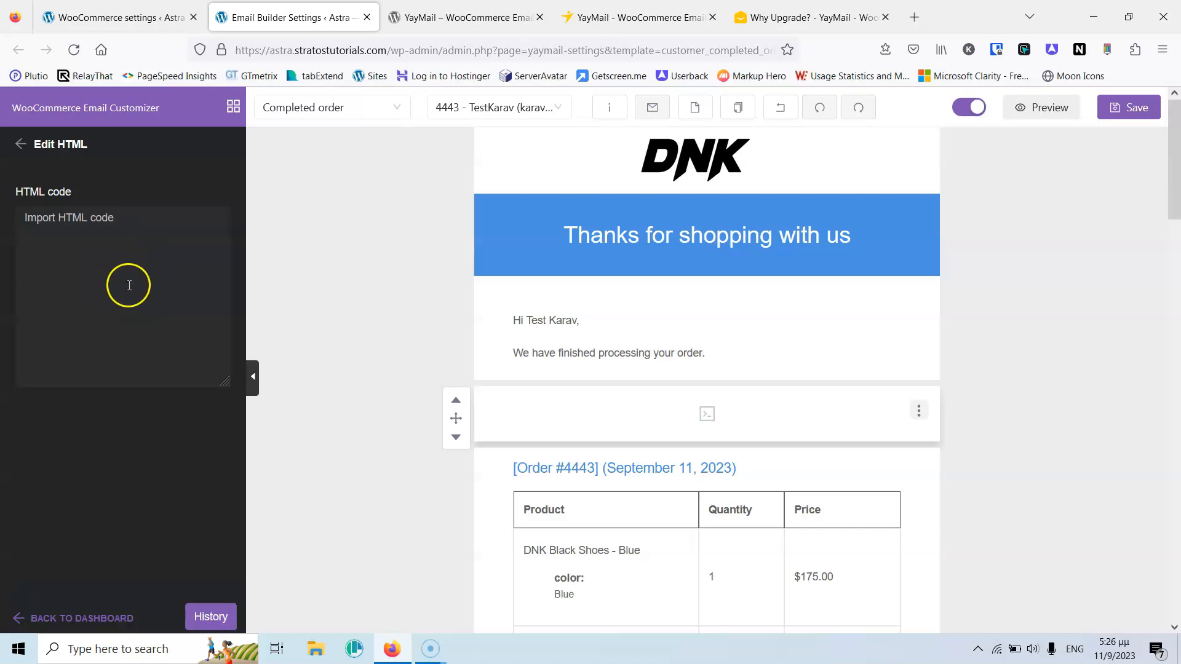
pyautogui.click(20, 144)
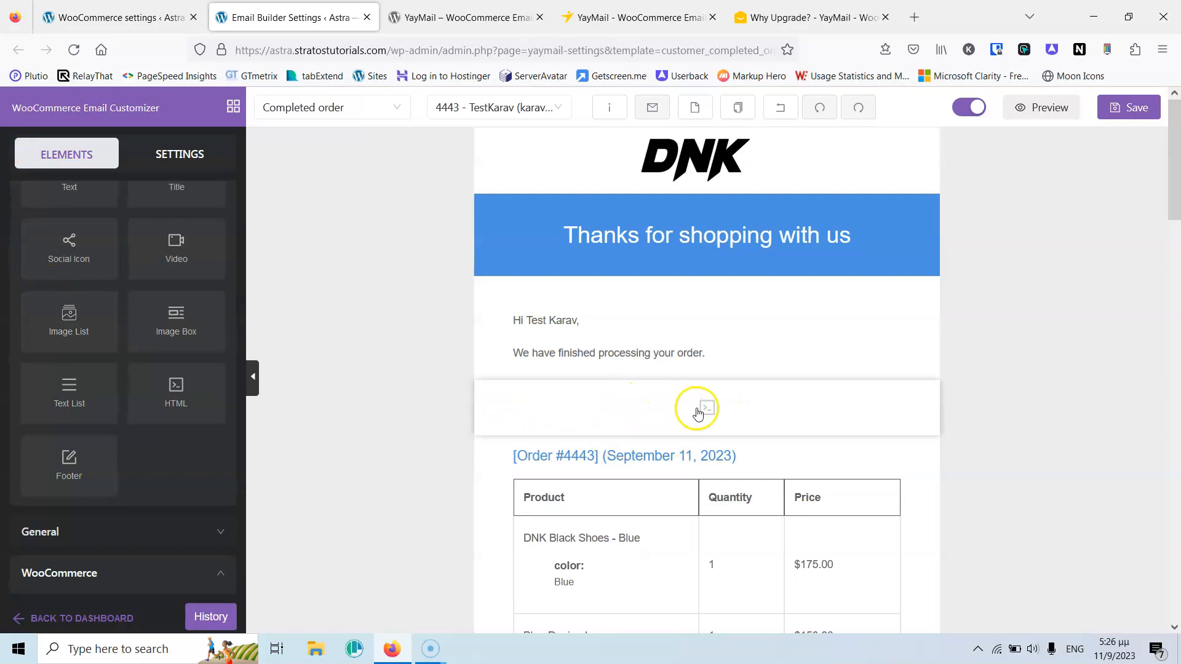
# - Expand the General element group and add a second Order Item table between the blue email heading and the greeting text
pyautogui.scroll(-2, 166, 424)
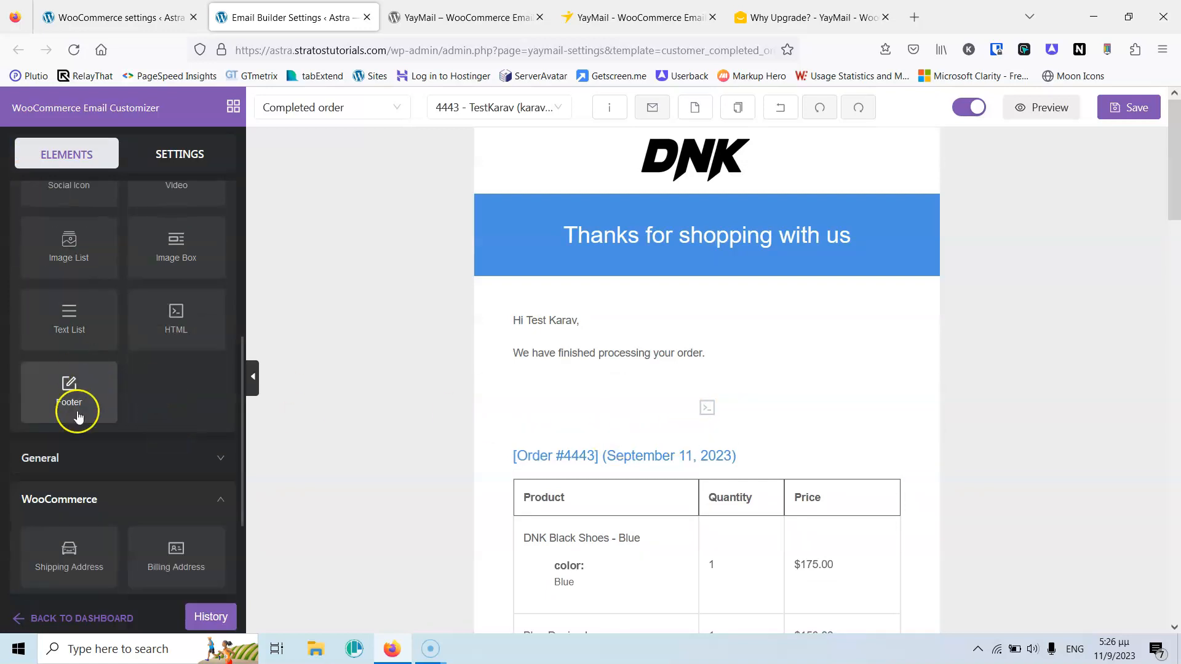
pyautogui.scroll(-1, 137, 434)
pyautogui.click(140, 421)
pyautogui.scroll(-2, 139, 422)
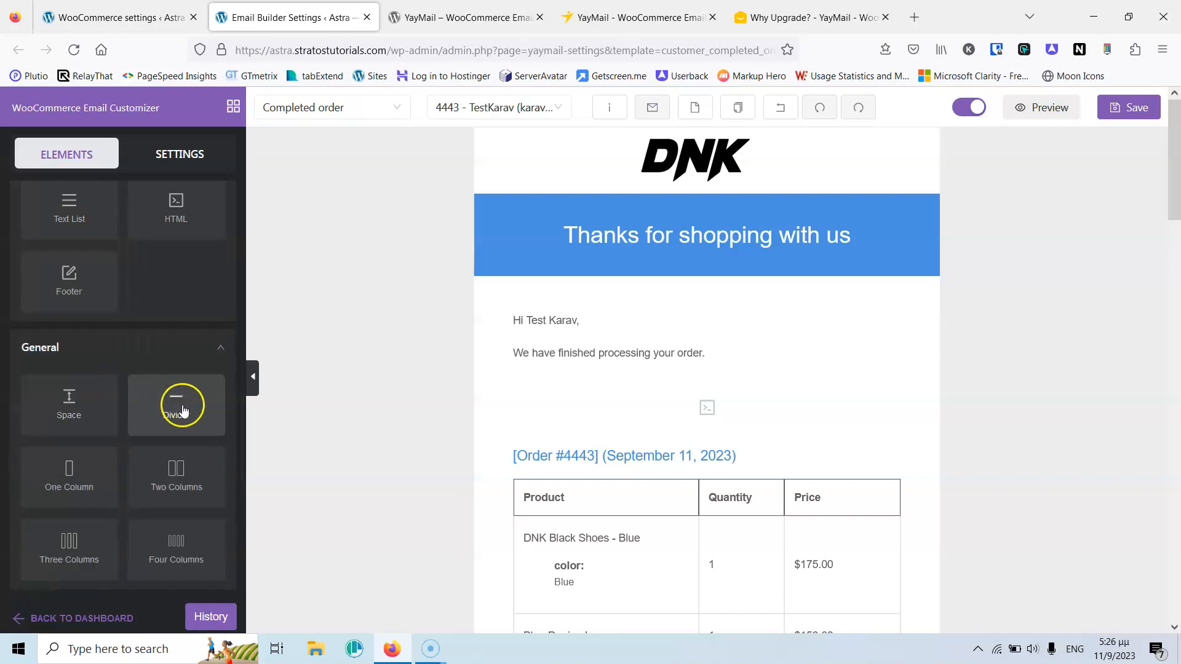
pyautogui.scroll(-3, 165, 468)
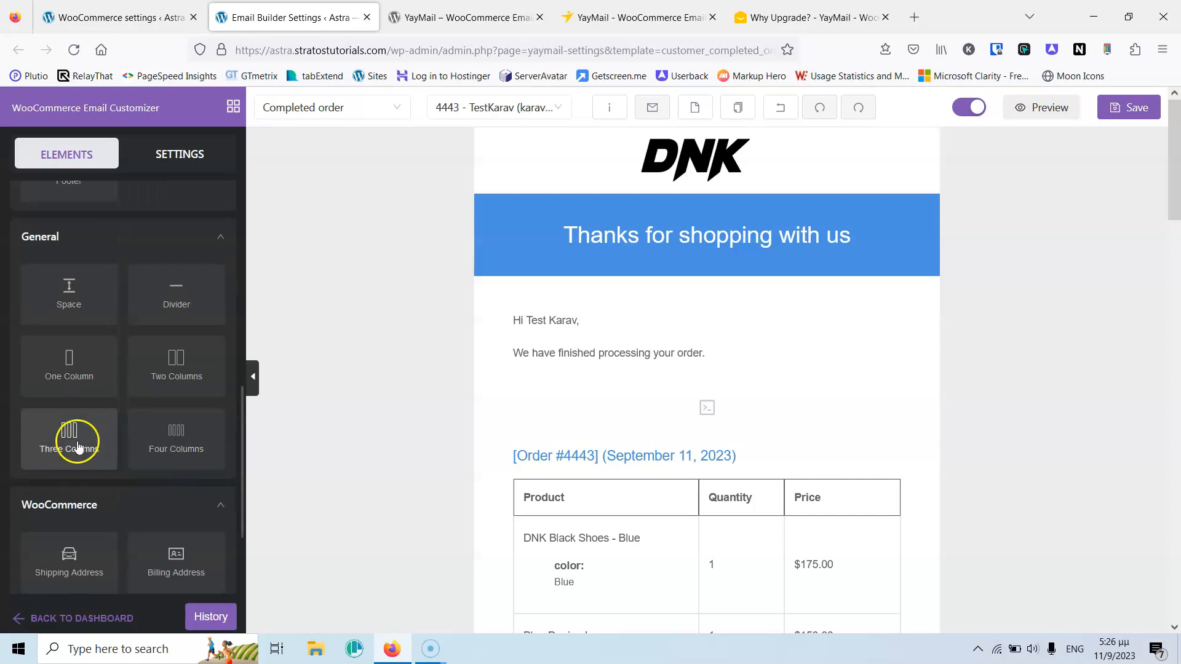
pyautogui.scroll(-4, 175, 449)
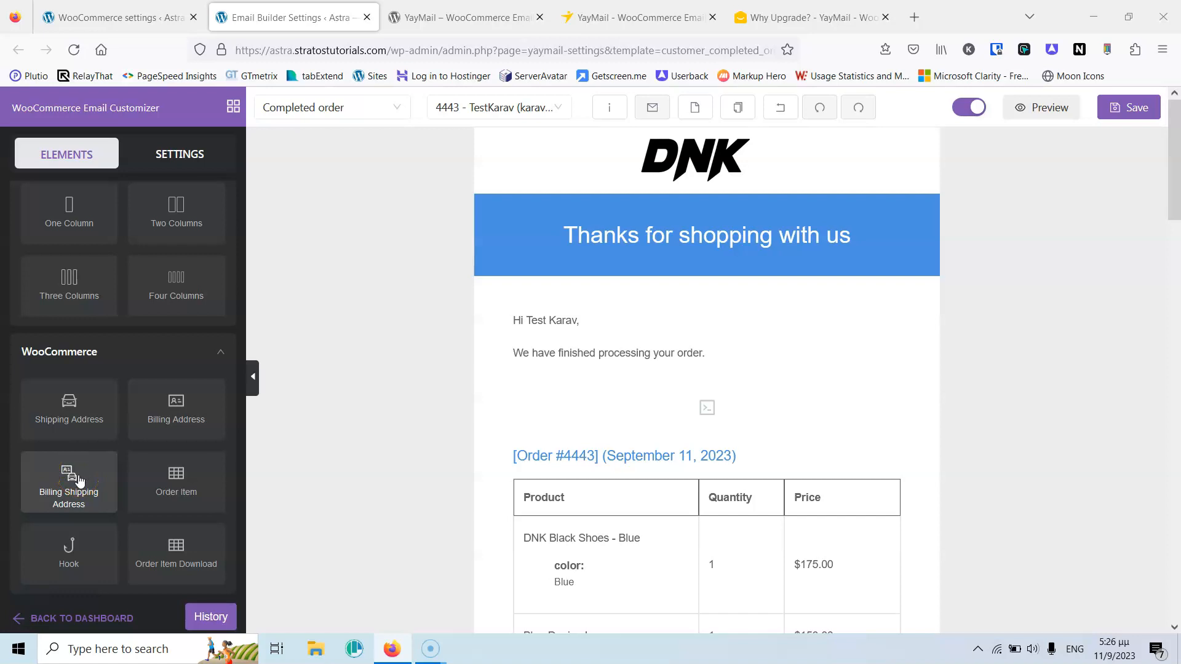
pyautogui.moveTo(180, 486); pyautogui.dragTo(635, 375)
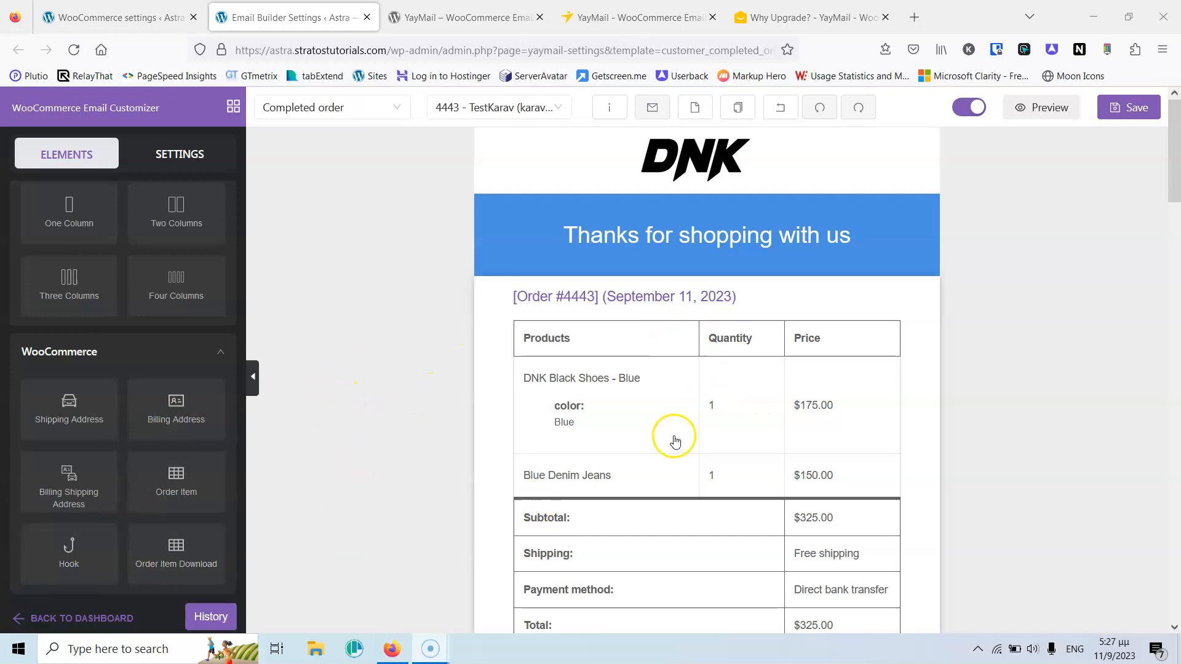
# - Add a Hook element between the Billing Address block and the product Image List, and open its settings
pyautogui.scroll(-4, 675, 438)
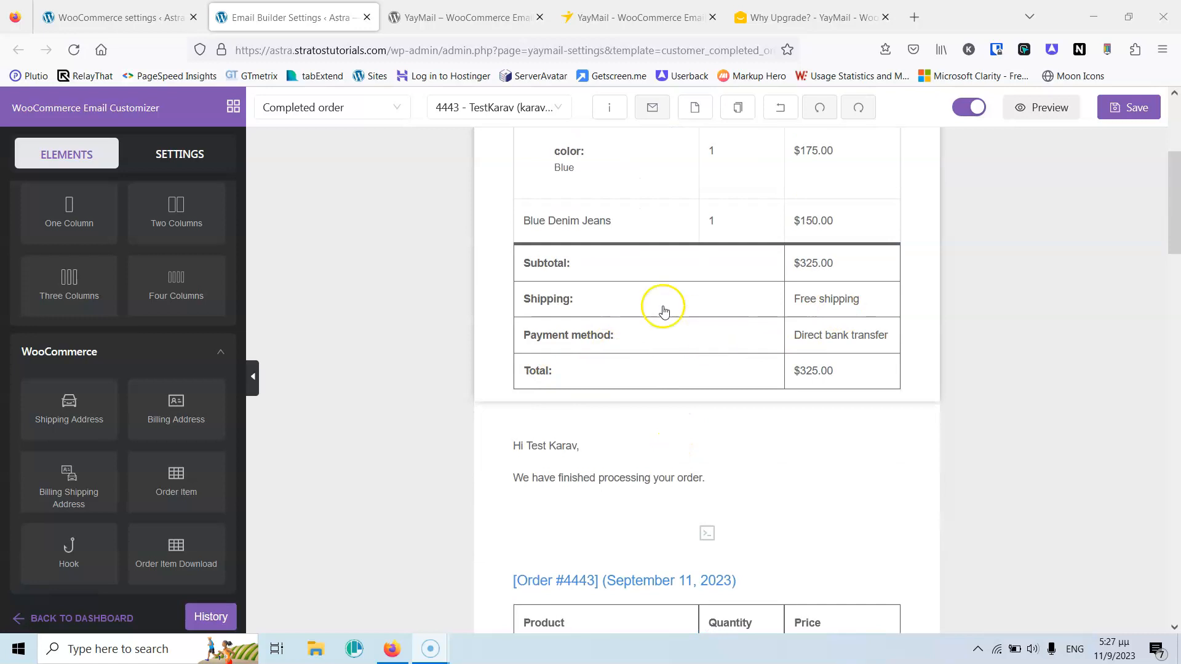
pyautogui.scroll(-10, 576, 431)
pyautogui.scroll(-3, 578, 431)
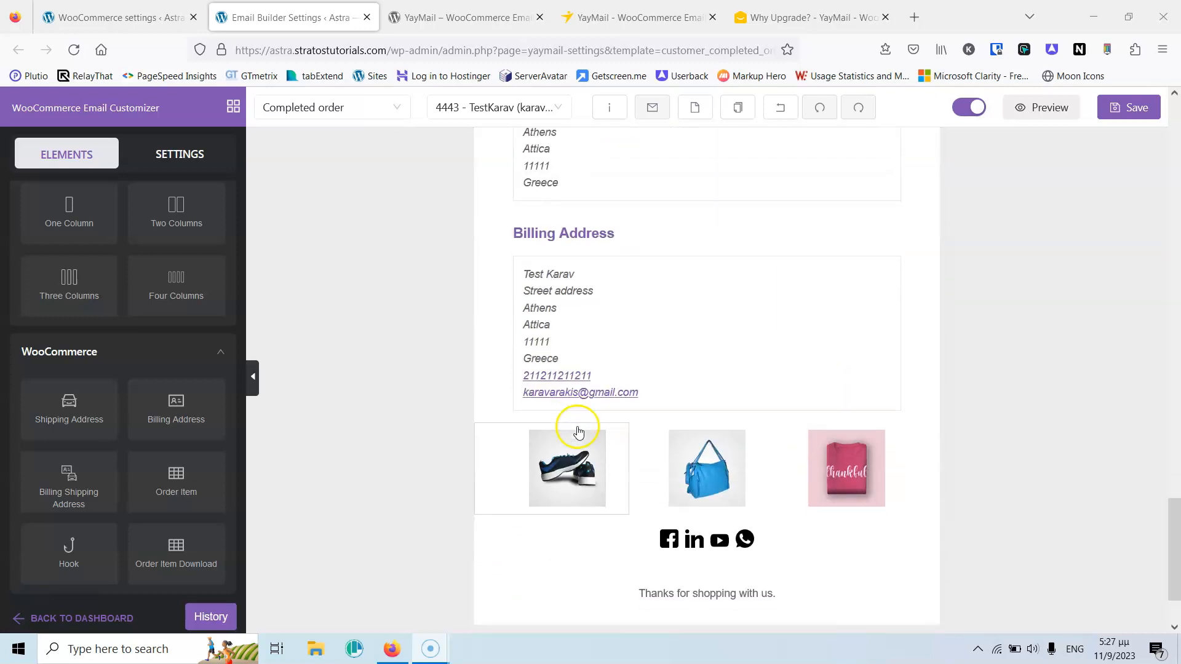
pyautogui.moveTo(71, 548); pyautogui.dragTo(685, 361)
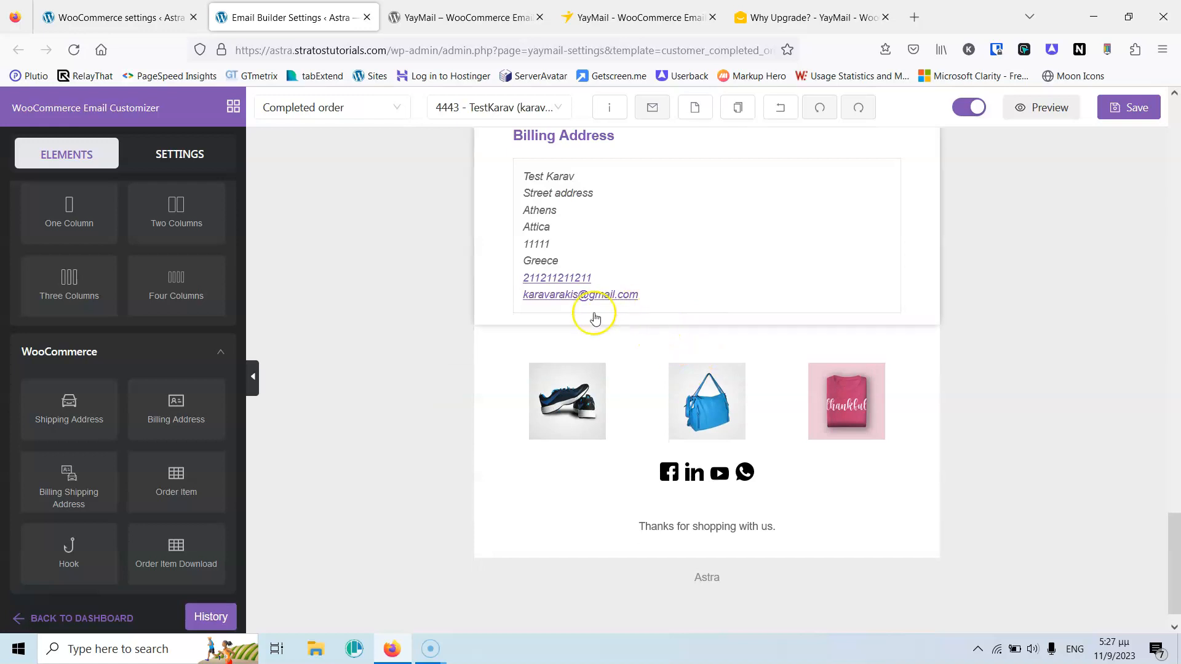
pyautogui.click(641, 342)
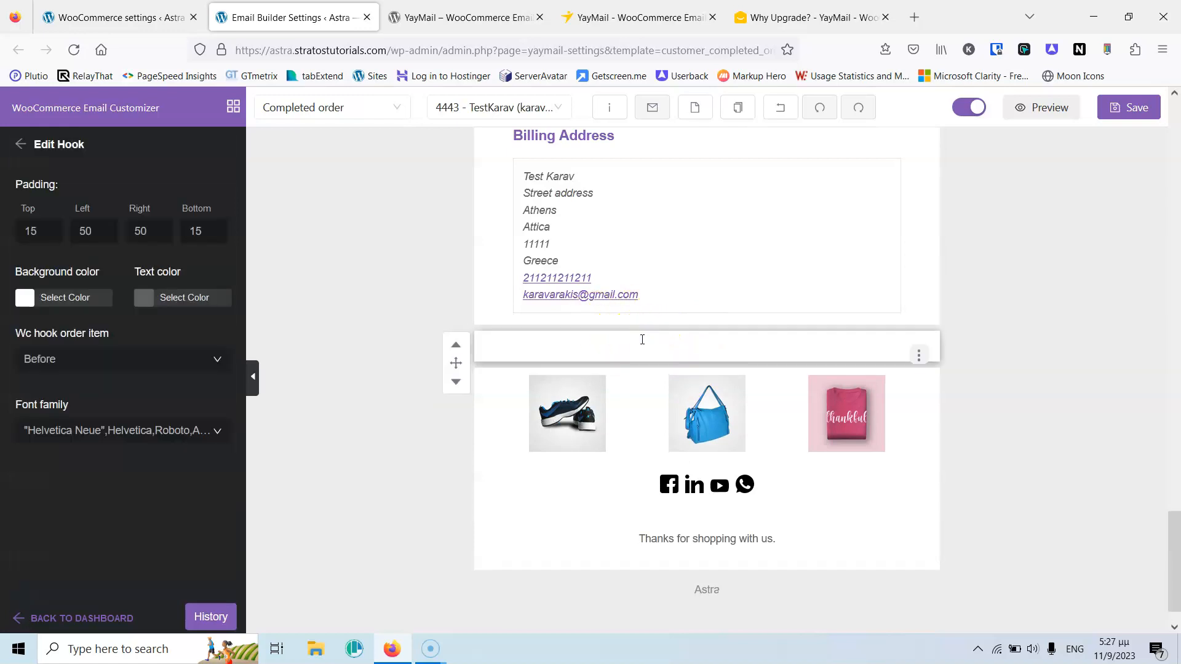
# - Leave the Hook settings and add an Order Item Download element between the Text List and the Image Box
pyautogui.scroll(15, 446, 368)
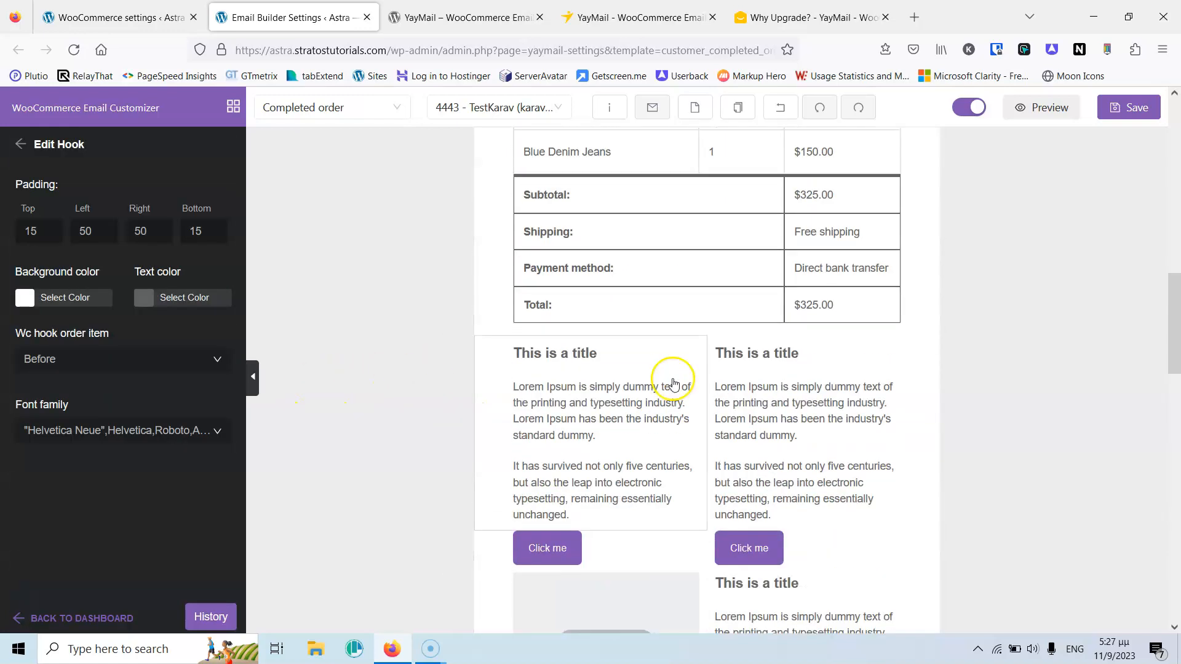
pyautogui.scroll(-10, 740, 384)
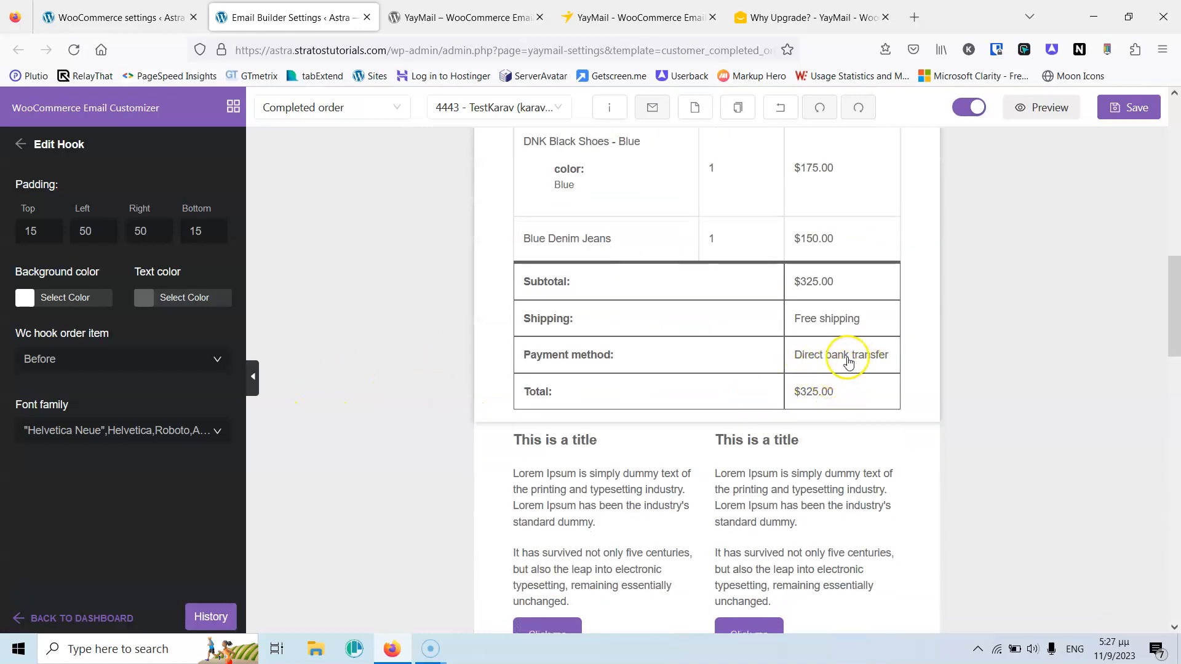
pyautogui.scroll(-1, 632, 399)
pyautogui.click(19, 144)
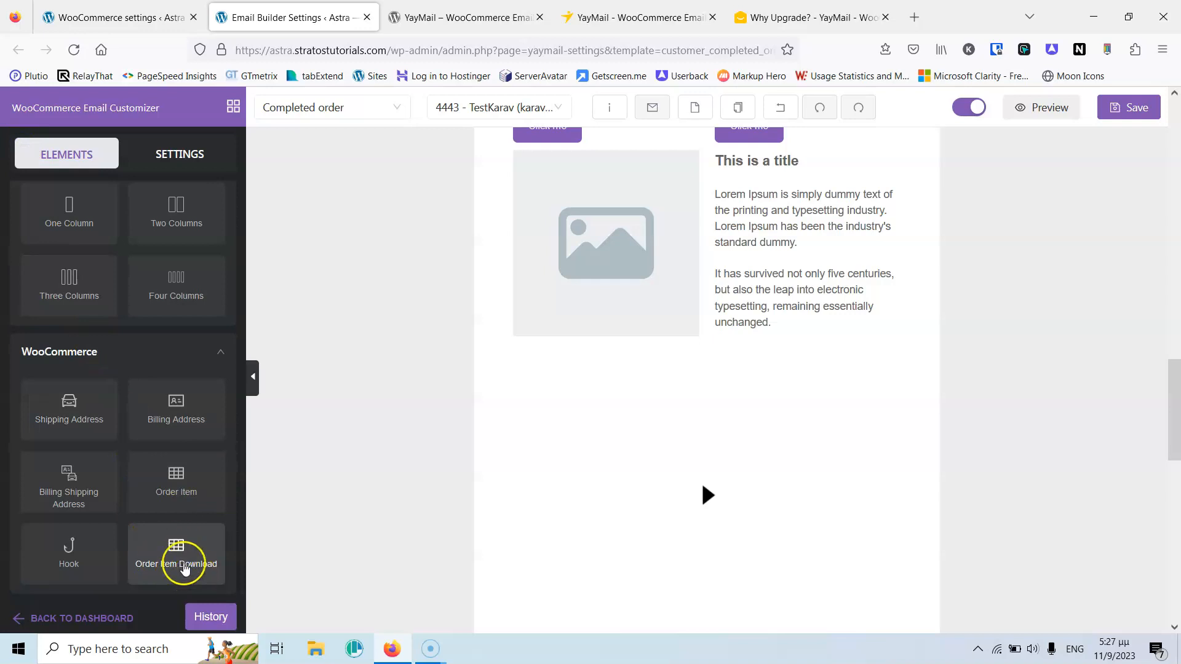
pyautogui.moveTo(174, 563); pyautogui.dragTo(619, 332)
pyautogui.scroll(5, 669, 336)
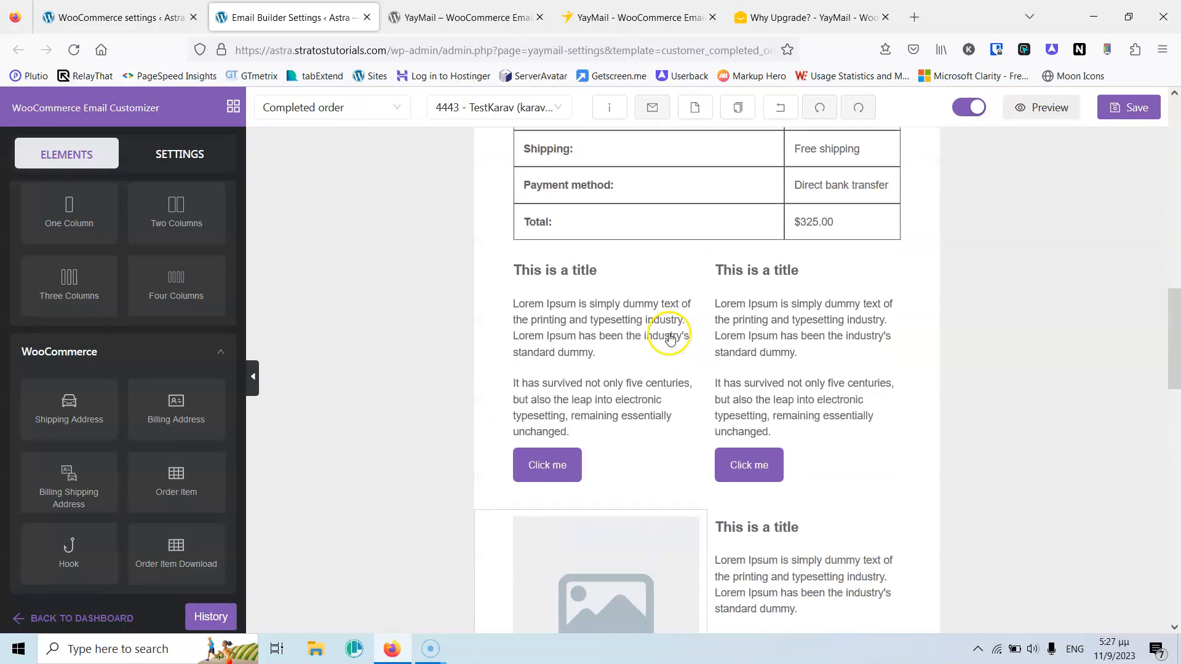
pyautogui.scroll(10, 172, 541)
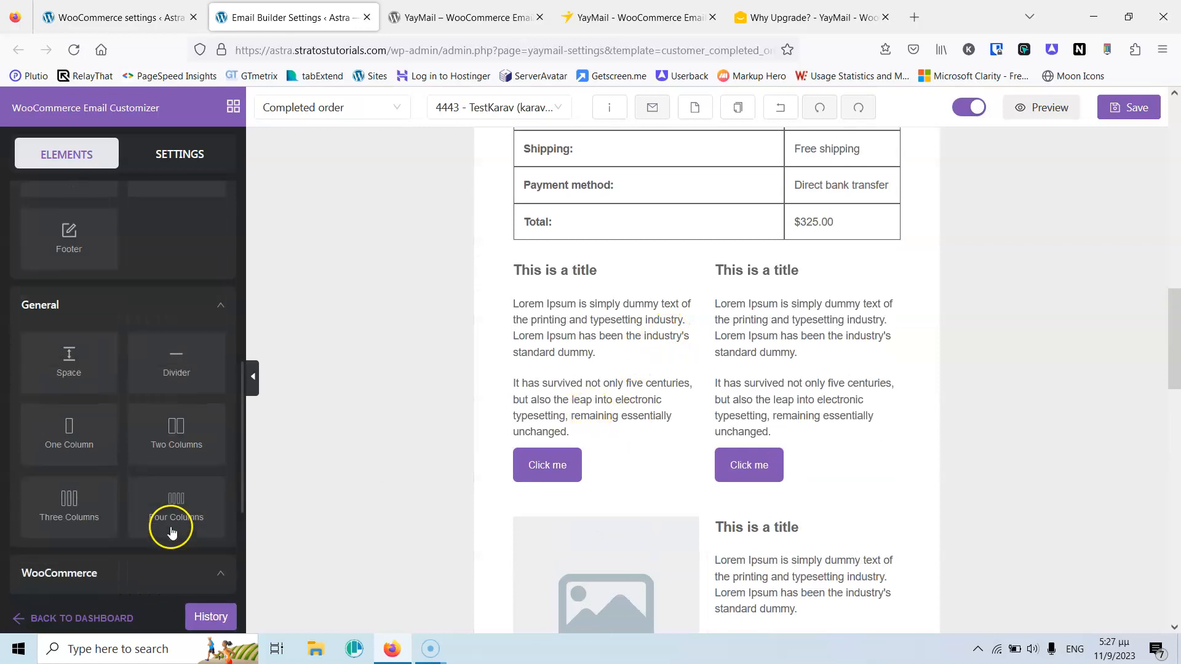
# - Remove the extra Order Item table directly below the blue email heading, confirming the deletion
pyautogui.click(169, 161)
pyautogui.click(554, 458)
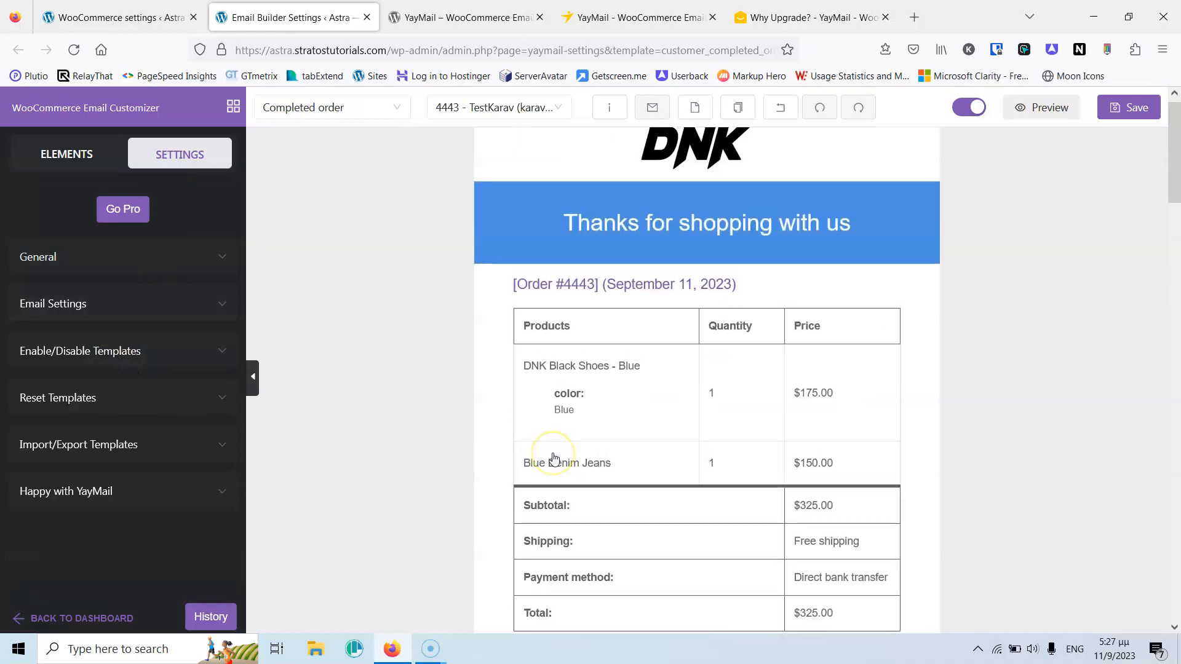
pyautogui.click(900, 292)
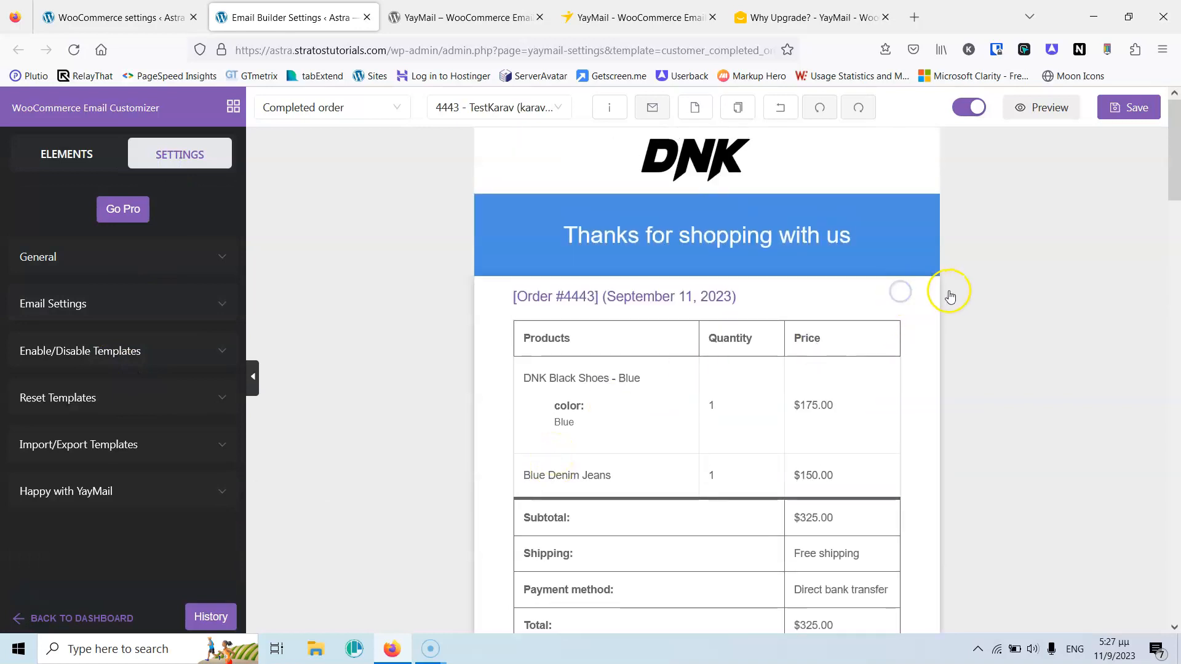
pyautogui.click(918, 306)
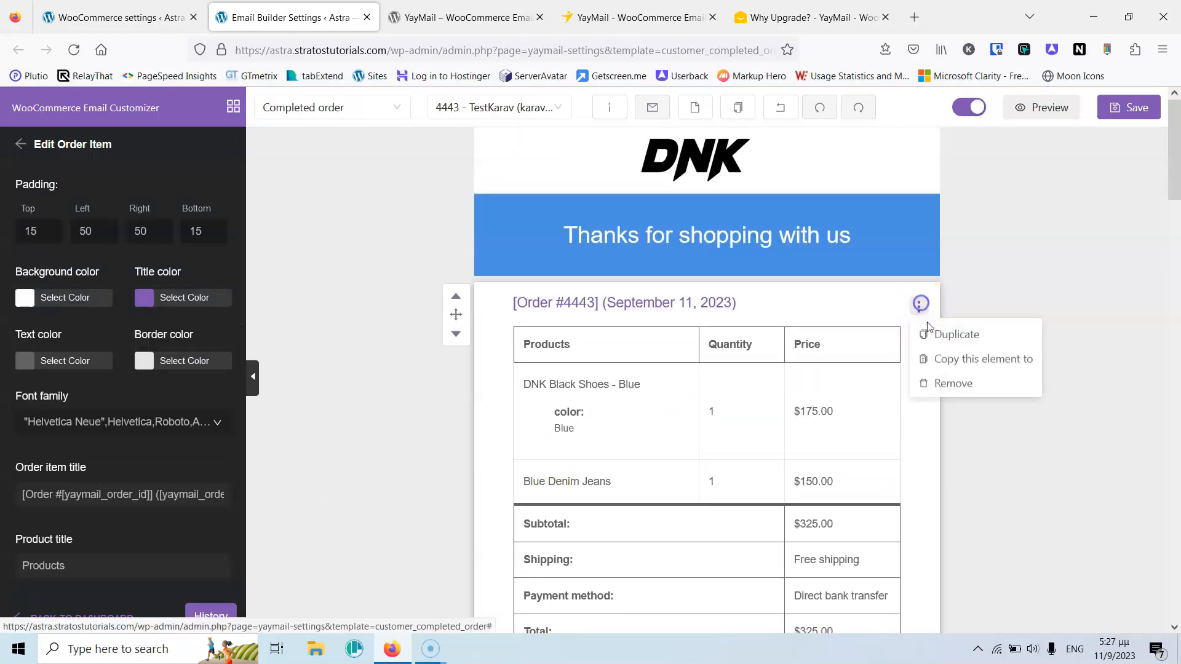
pyautogui.click(954, 387)
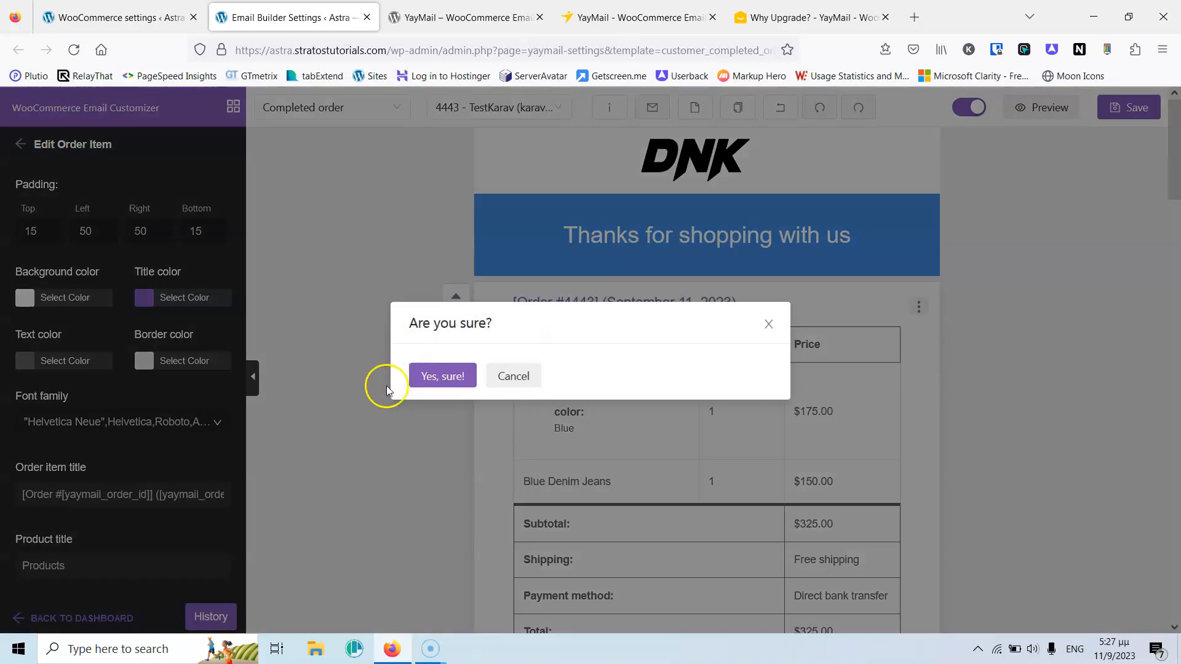
pyautogui.click(430, 377)
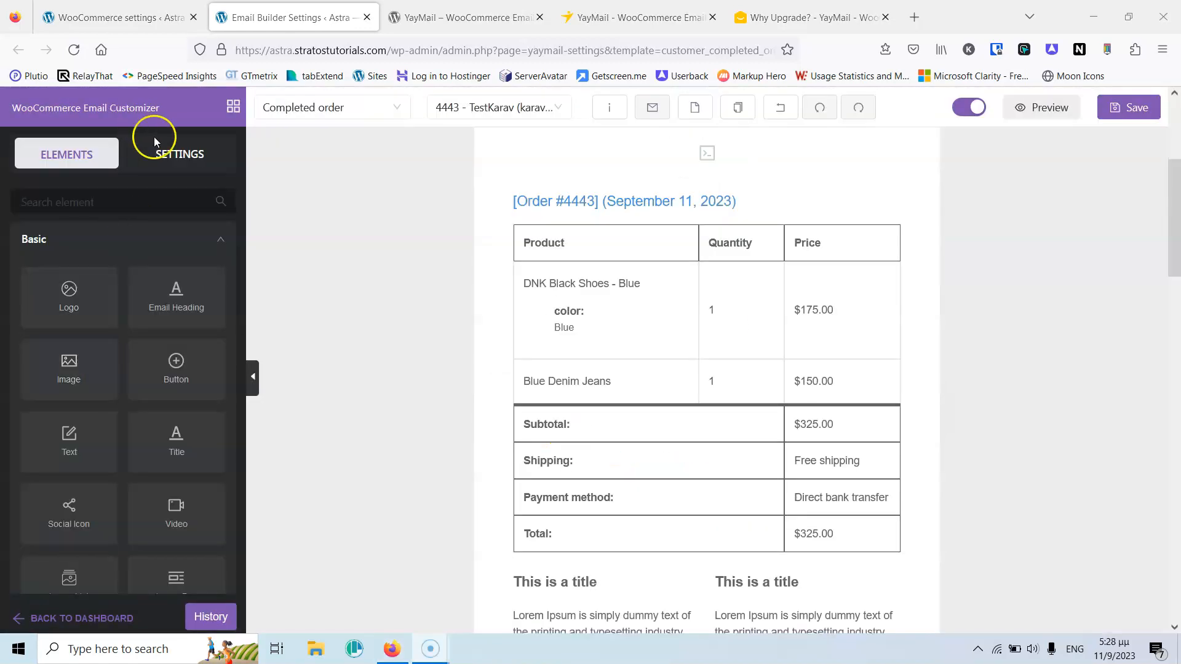
# - Examine the builder's General settings, including the options for displaying payment instruction and details
pyautogui.click(161, 159)
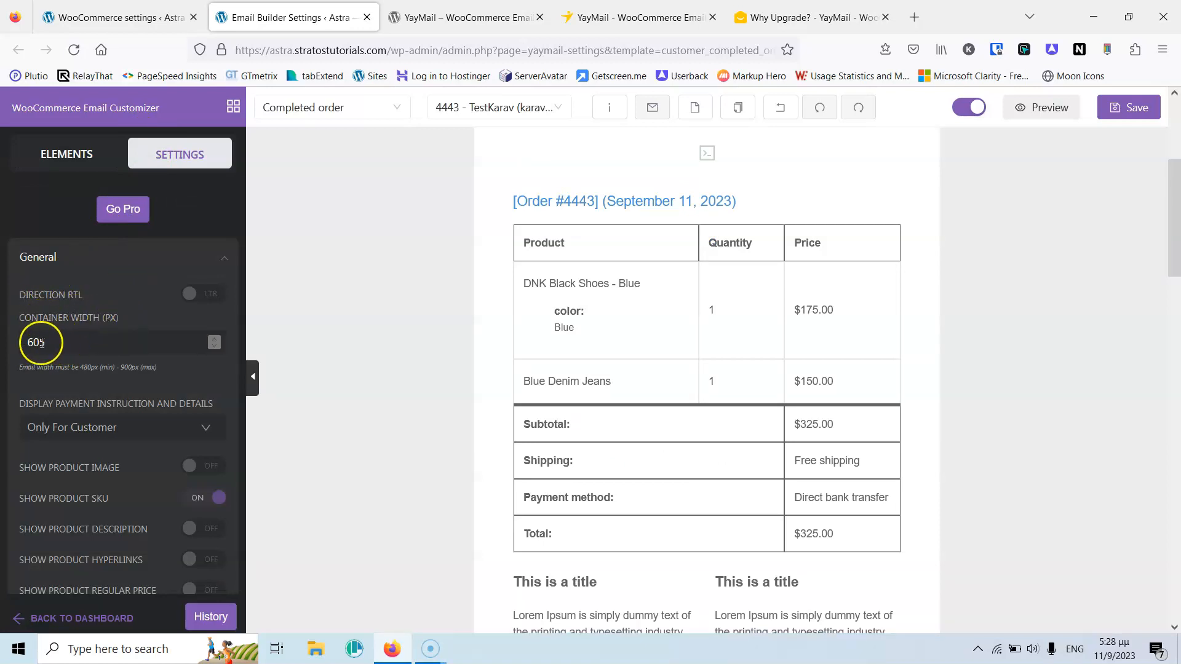
pyautogui.scroll(-1, 81, 346)
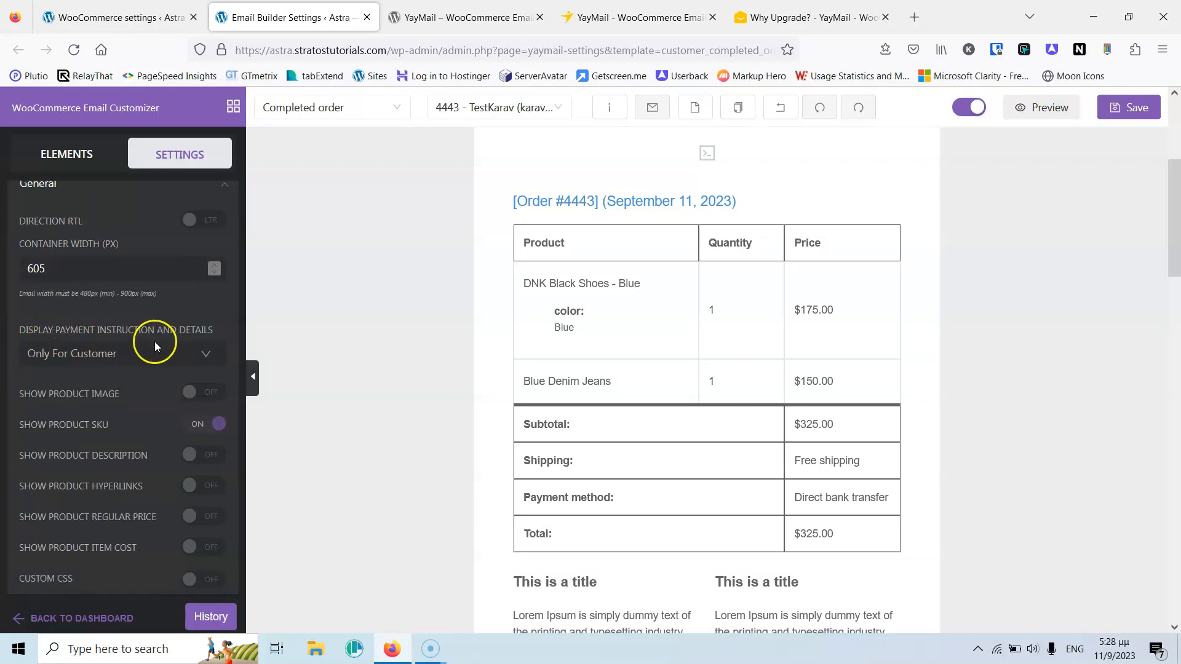
pyautogui.click(141, 355)
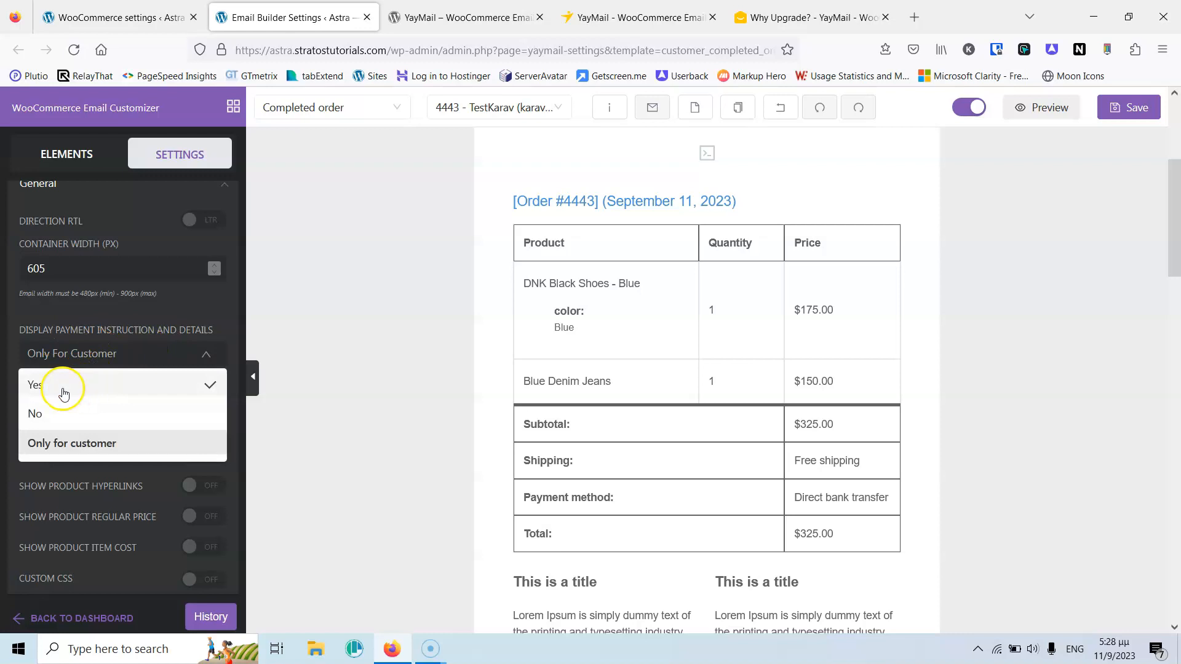
pyautogui.click(158, 313)
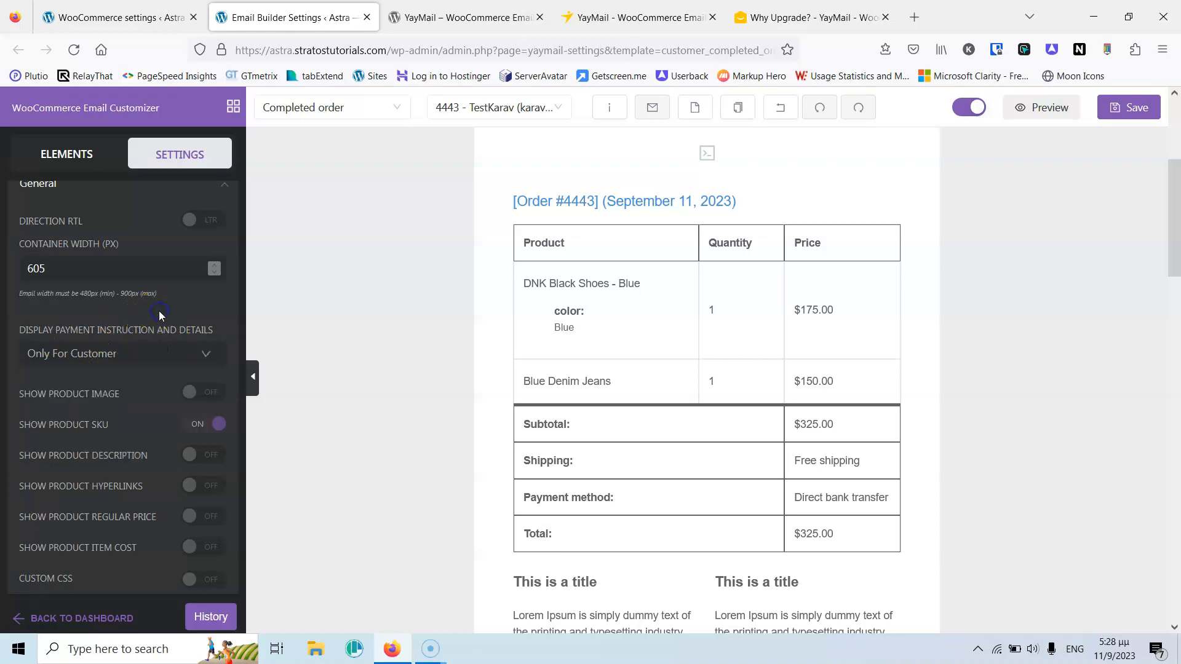
# - Enable Show Product Image in the General settings and save them
pyautogui.click(193, 396)
pyautogui.scroll(-3, 158, 367)
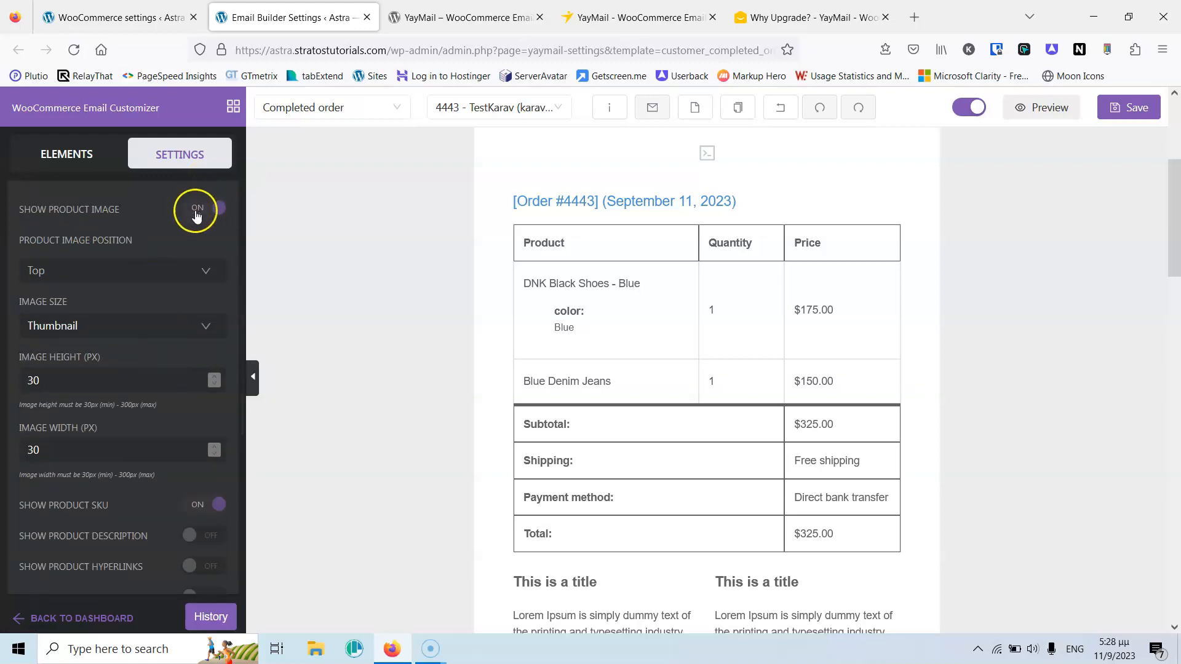
pyautogui.scroll(-3, 176, 322)
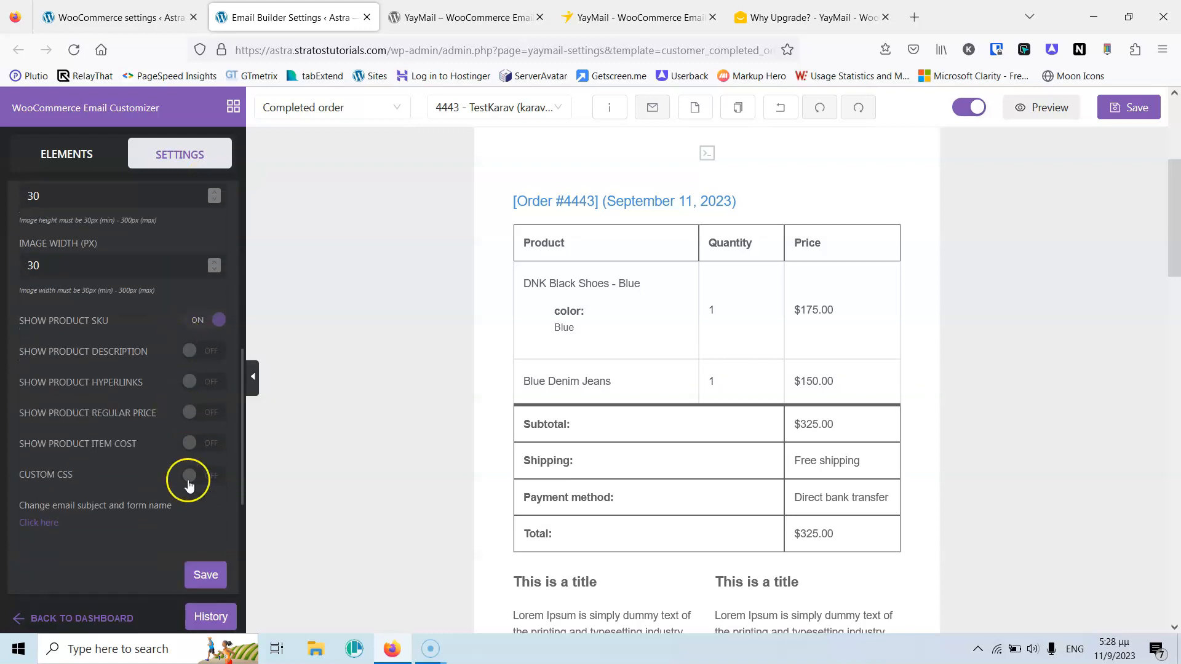
pyautogui.click(206, 576)
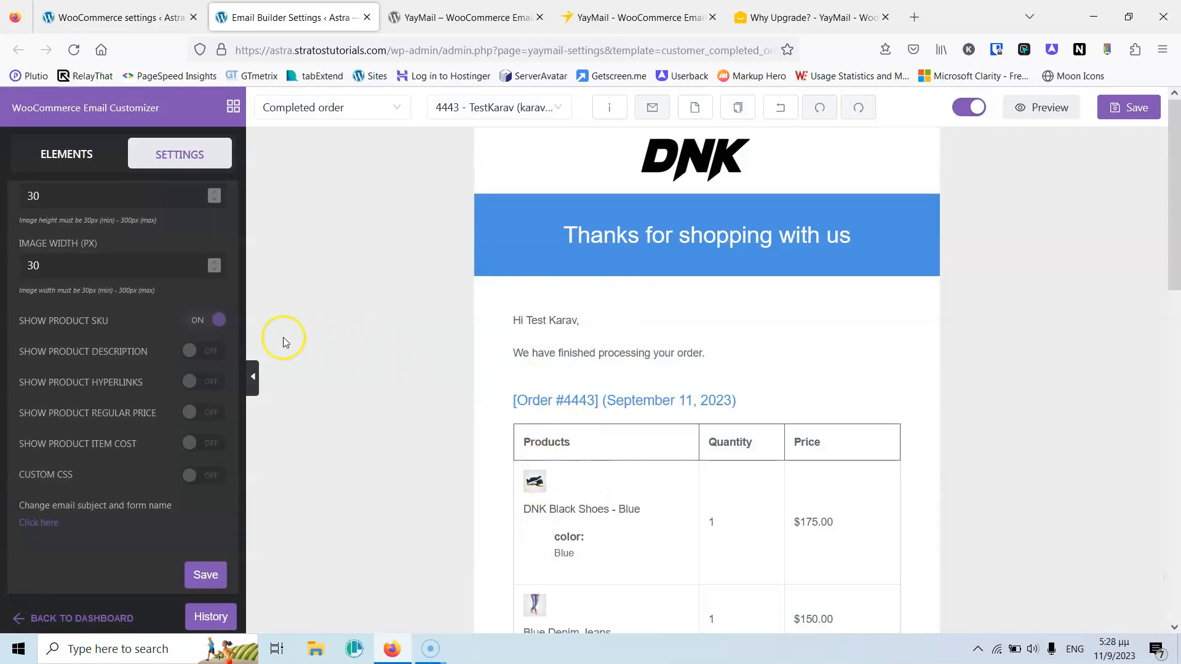
# - Set the product image position to Left and check the available image size options, keeping Thumbnail
pyautogui.scroll(2, 176, 423)
pyautogui.scroll(3, 167, 400)
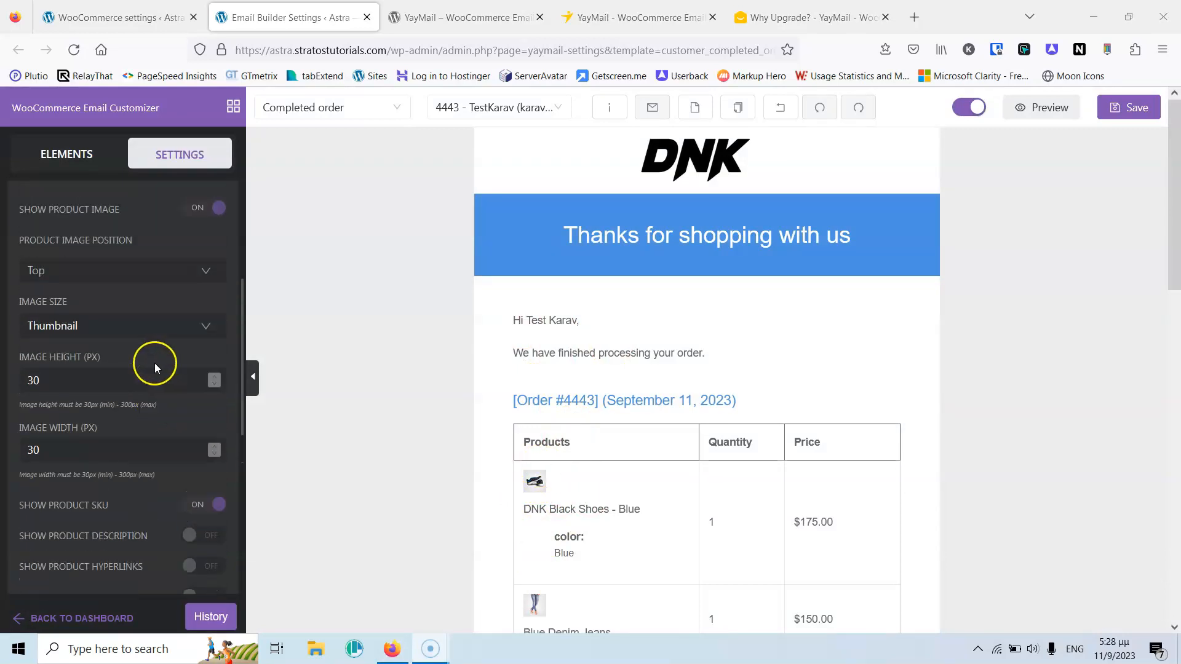
pyautogui.click(89, 269)
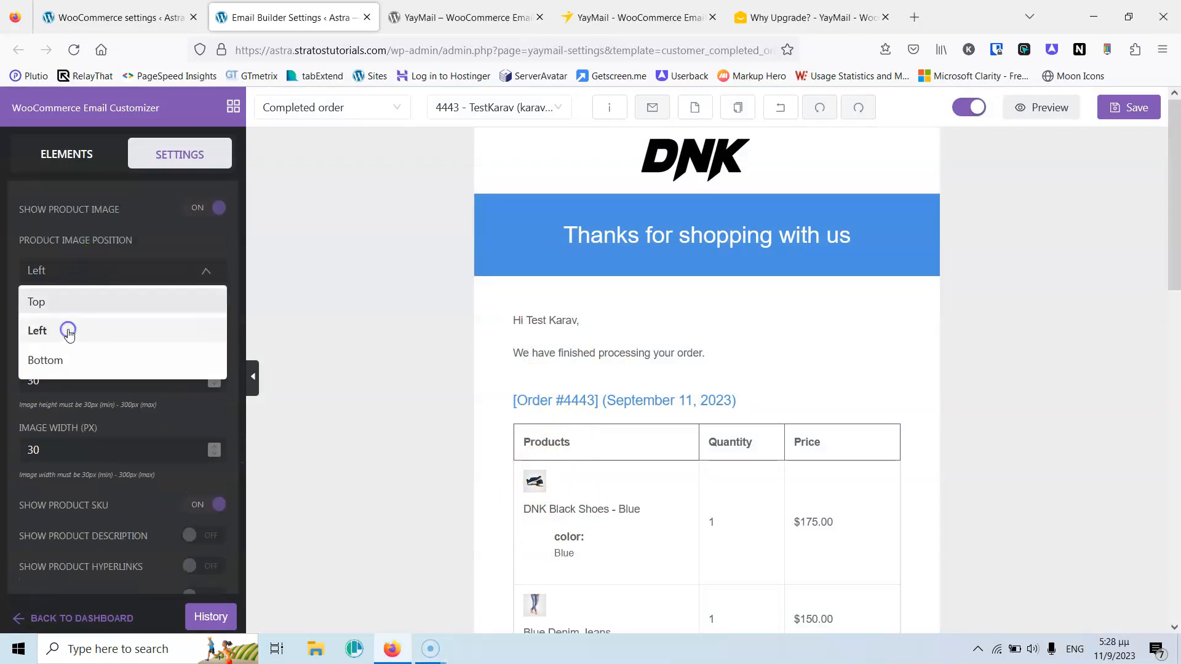
pyautogui.click(69, 329)
pyautogui.click(102, 331)
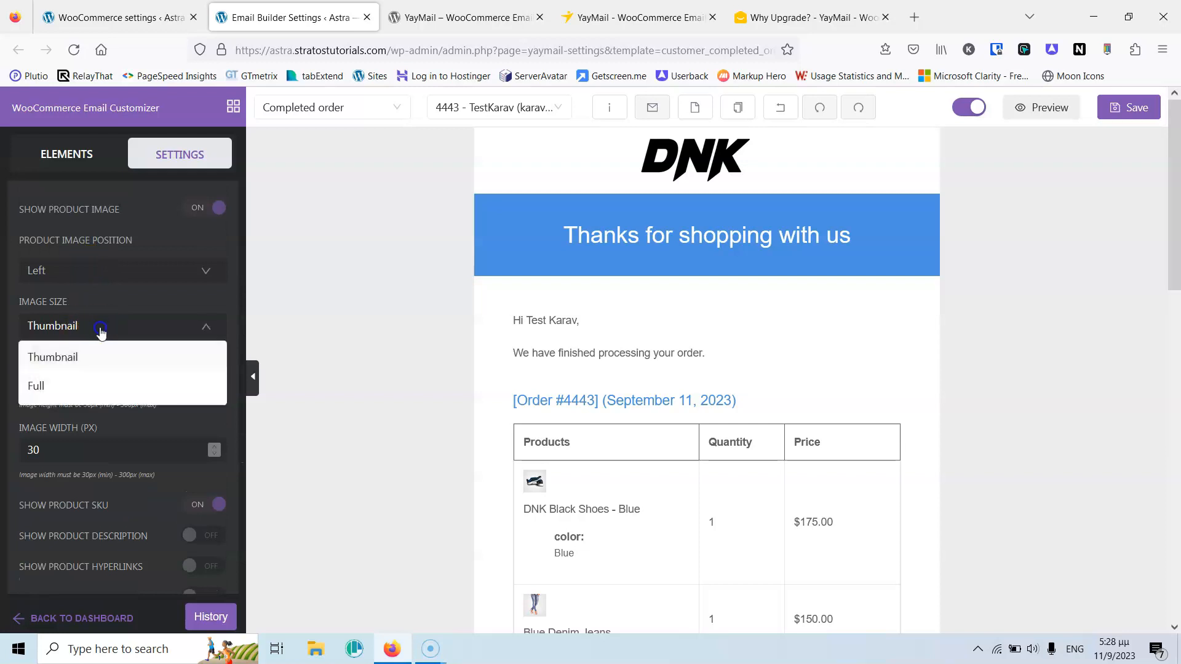
pyautogui.click(100, 331)
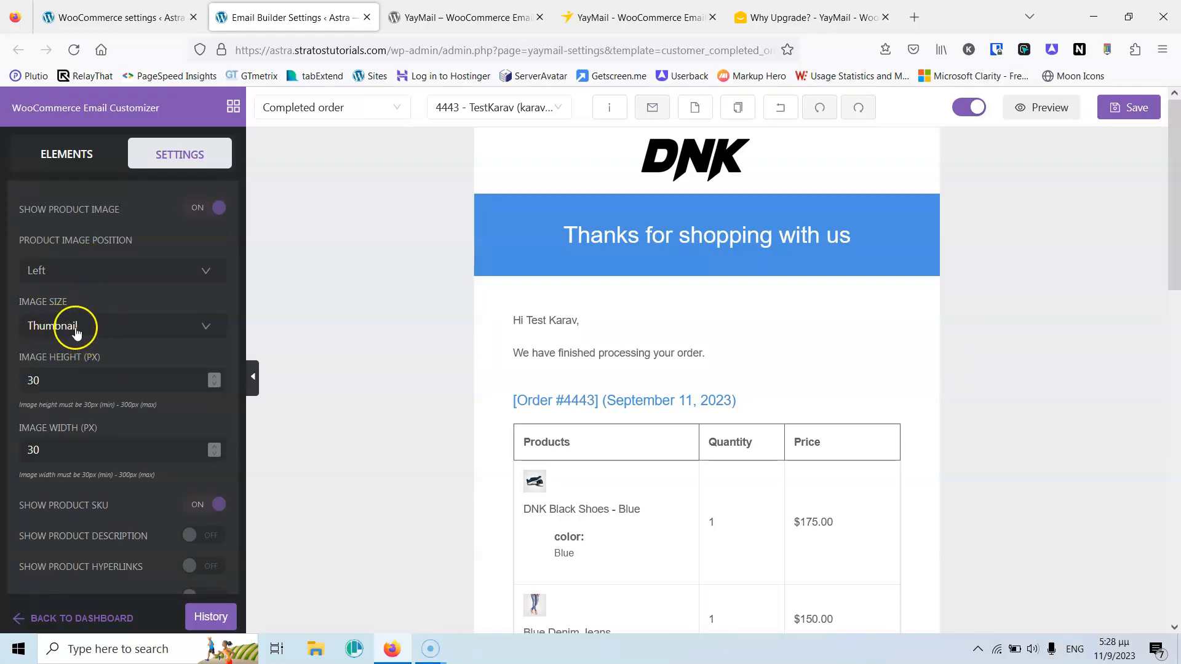
# - Set the product image height and width to 100 px each and save the General settings
pyautogui.click(64, 374)
pyautogui.click(63, 449)
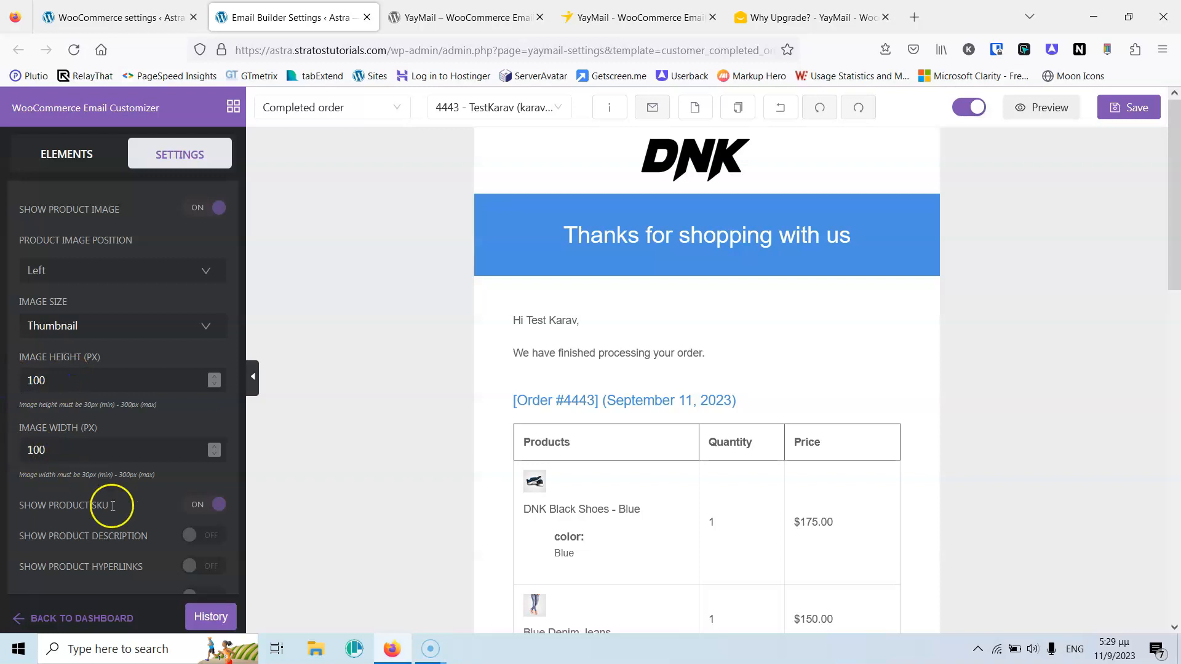
pyautogui.scroll(-1, 182, 478)
pyautogui.scroll(-5, 182, 480)
pyautogui.click(198, 504)
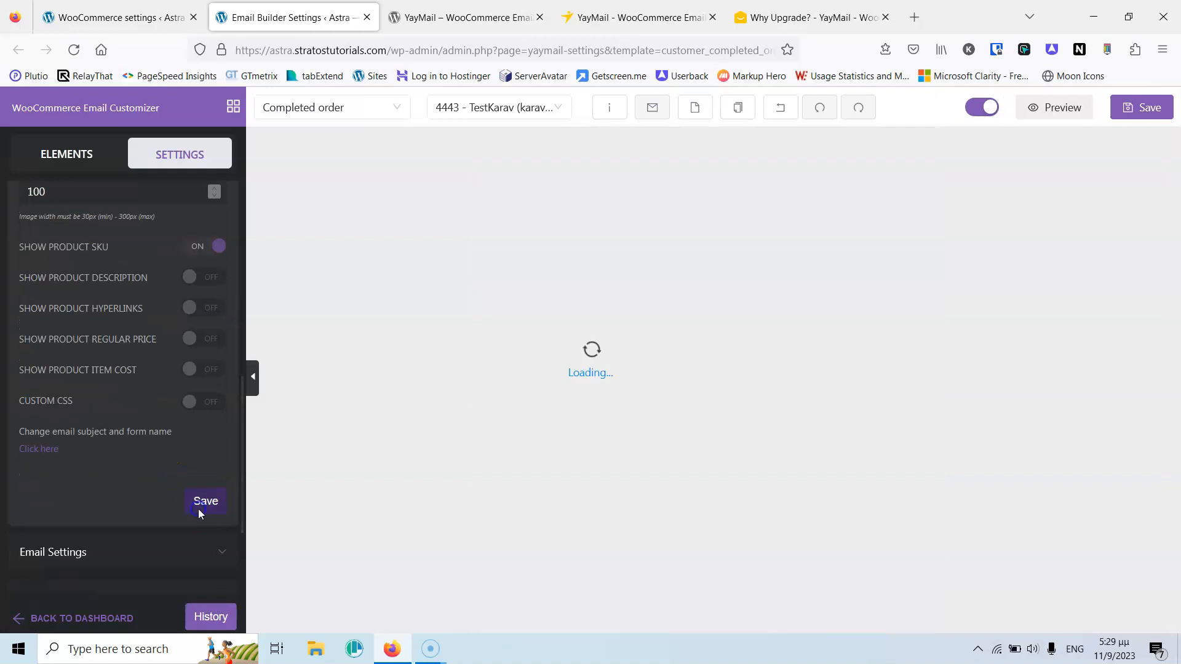
pyautogui.click(208, 493)
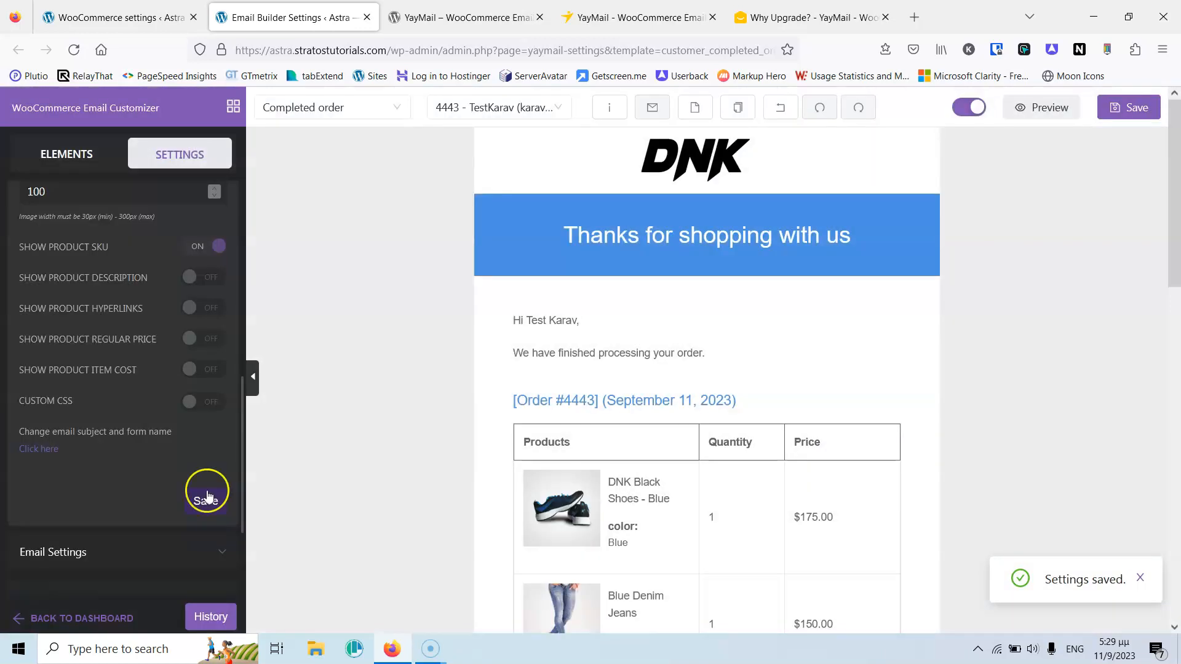
# - Enable Show Product Hyperlinks in the General settings and save them
pyautogui.scroll(-2, 572, 501)
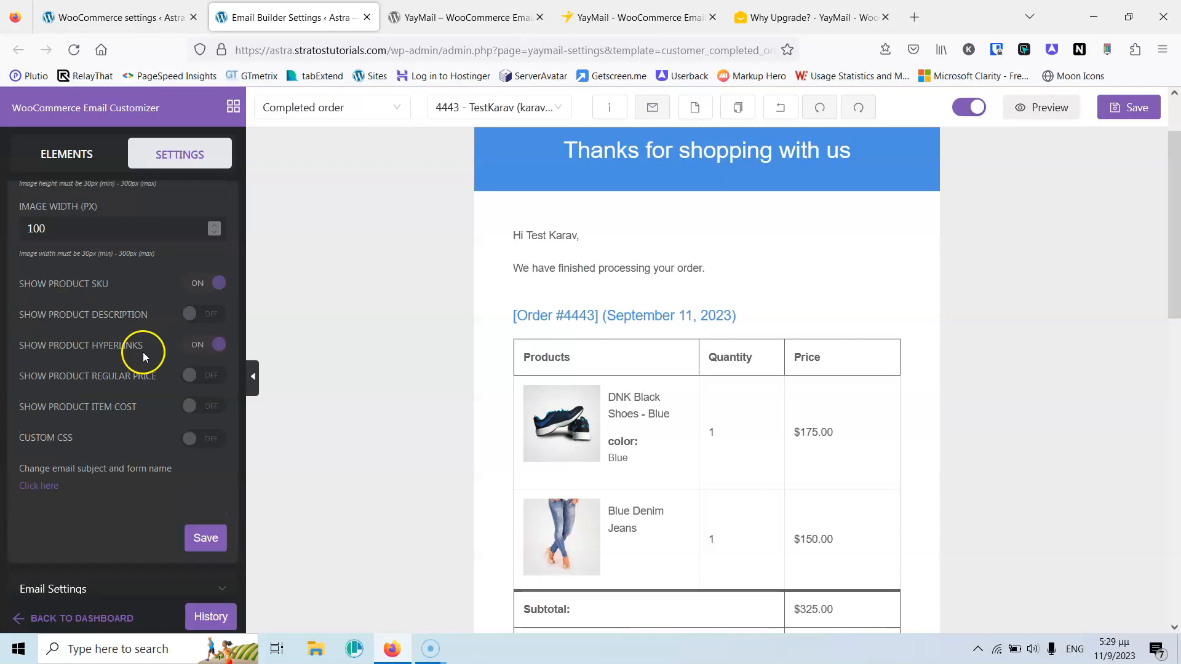
pyautogui.scroll(-1, 143, 352)
pyautogui.click(201, 466)
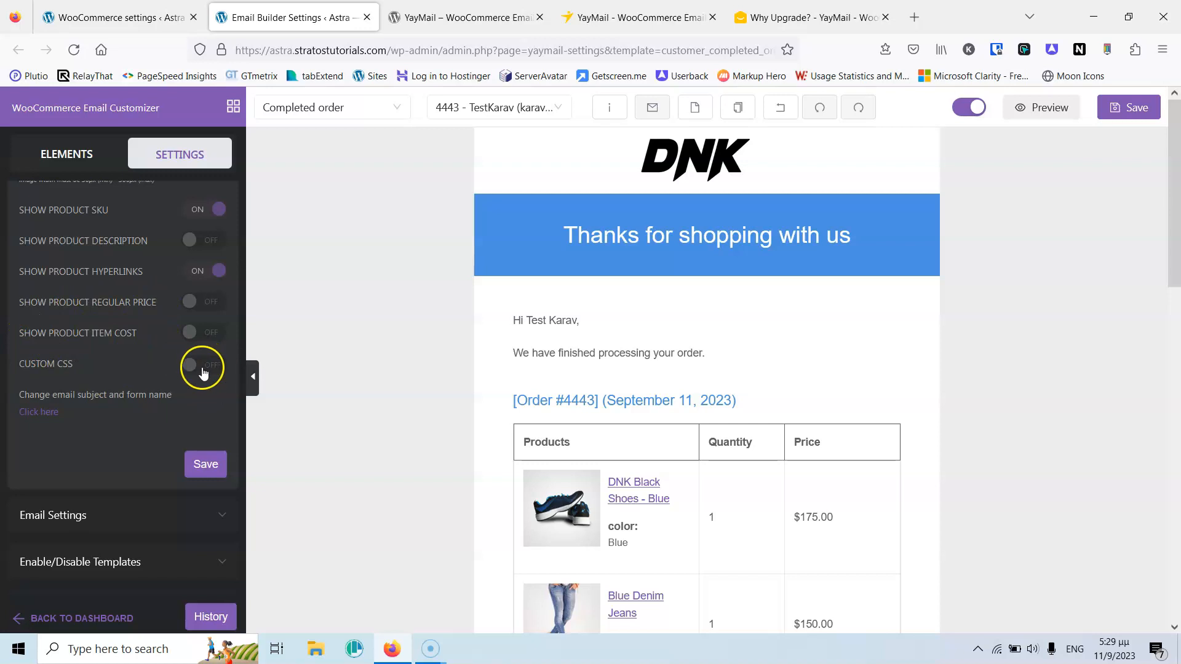
# - Expand Email Settings and change the email's background color to a lighter, near-white shade
pyautogui.scroll(-2, 112, 407)
pyautogui.click(111, 407)
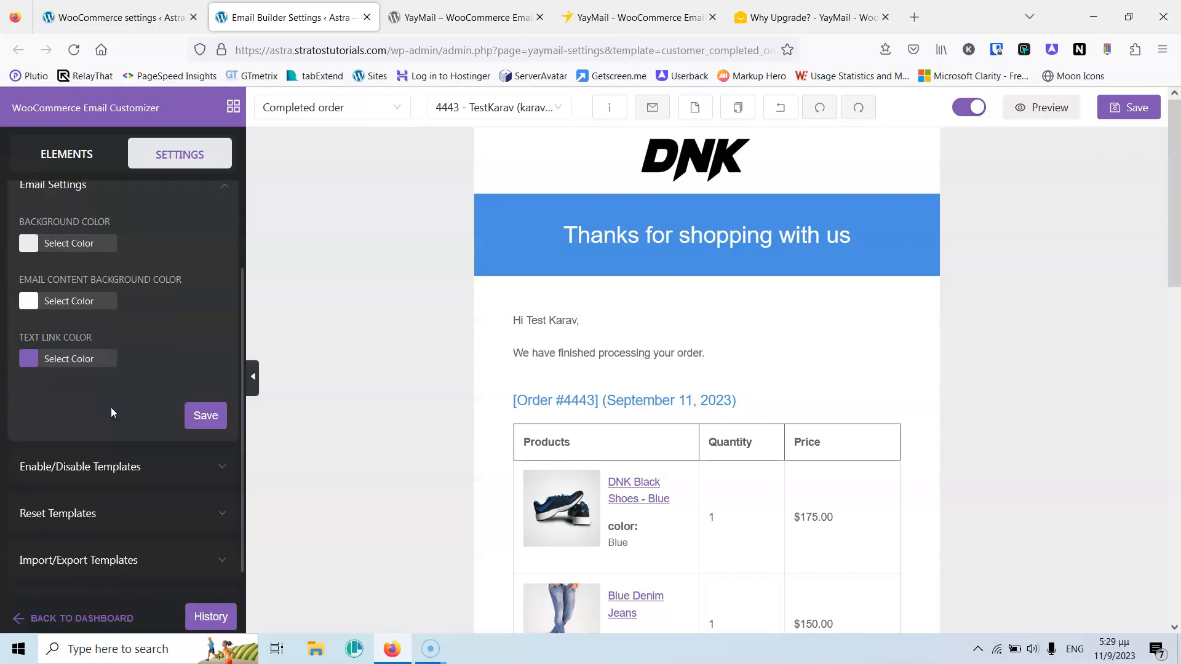
pyautogui.scroll(2, 116, 410)
pyautogui.click(24, 318)
pyautogui.moveTo(79, 372); pyautogui.dragTo(10, 347)
pyautogui.click(150, 275)
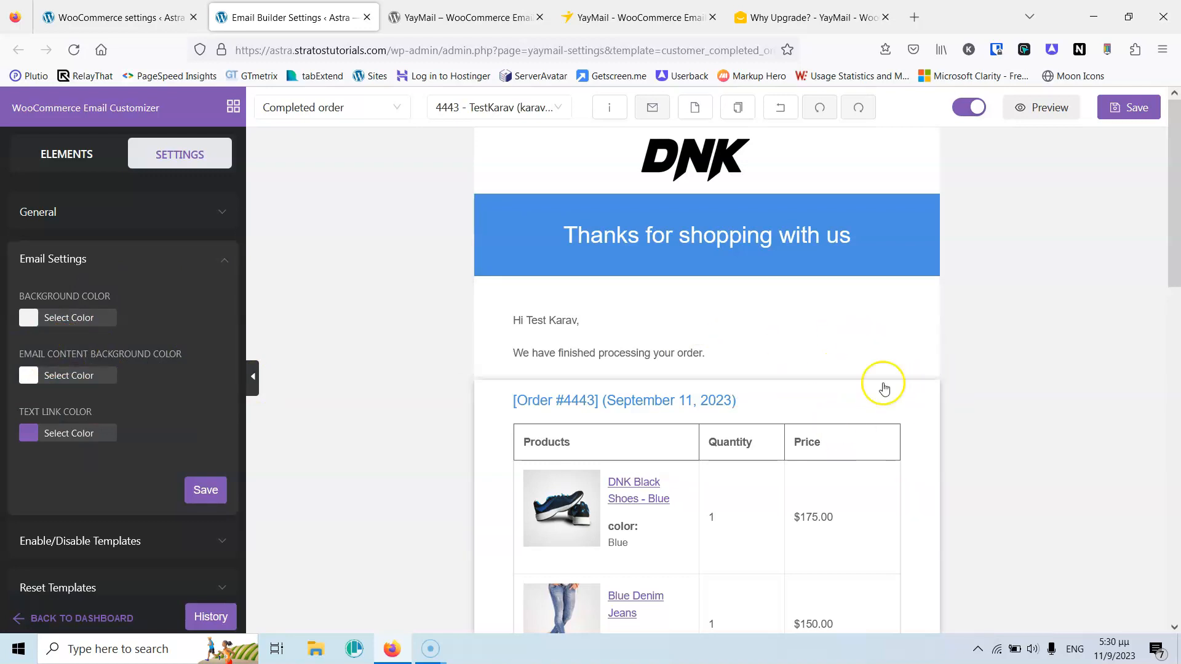
# - Change the text link color to a brighter purple in Email Settings
pyautogui.click(26, 434)
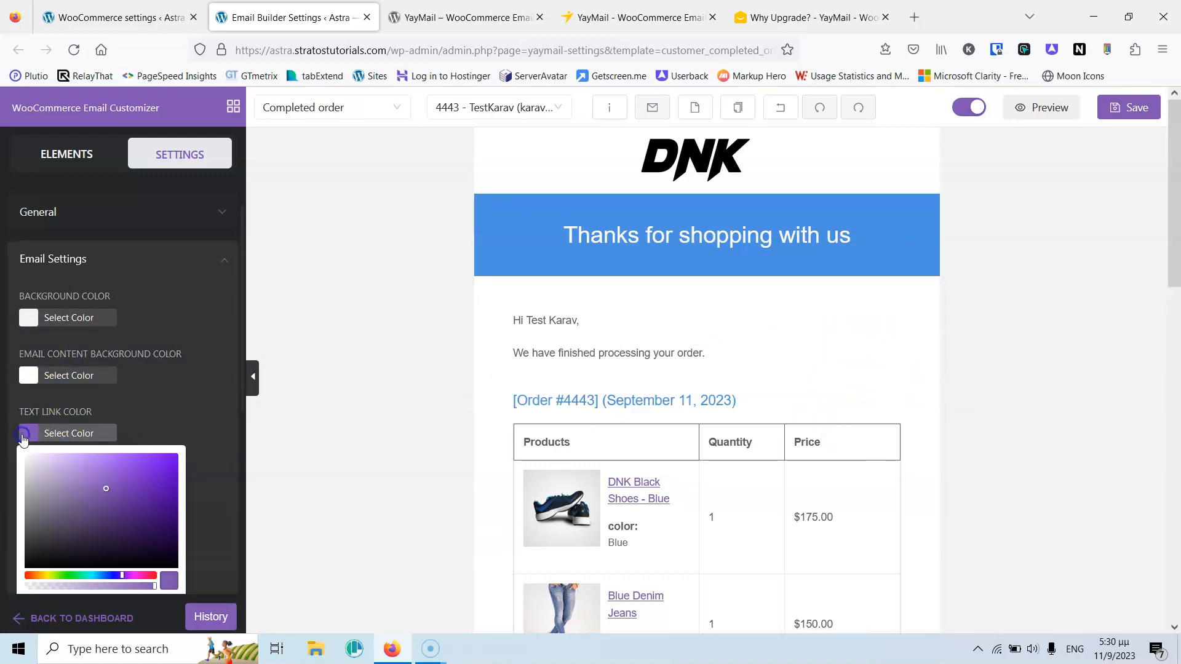
pyautogui.moveTo(59, 522); pyautogui.dragTo(143, 455)
pyautogui.click(190, 405)
pyautogui.scroll(-3, 191, 401)
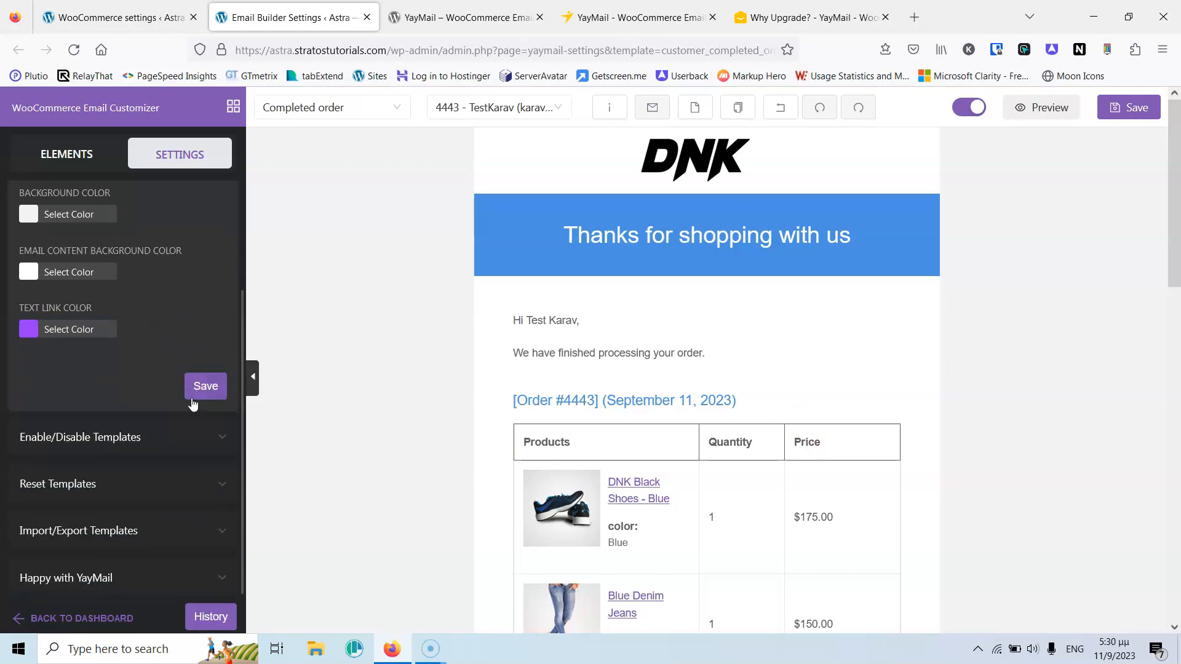
# - Review which WooCommerce email templates can be enabled or disabled
pyautogui.click(135, 440)
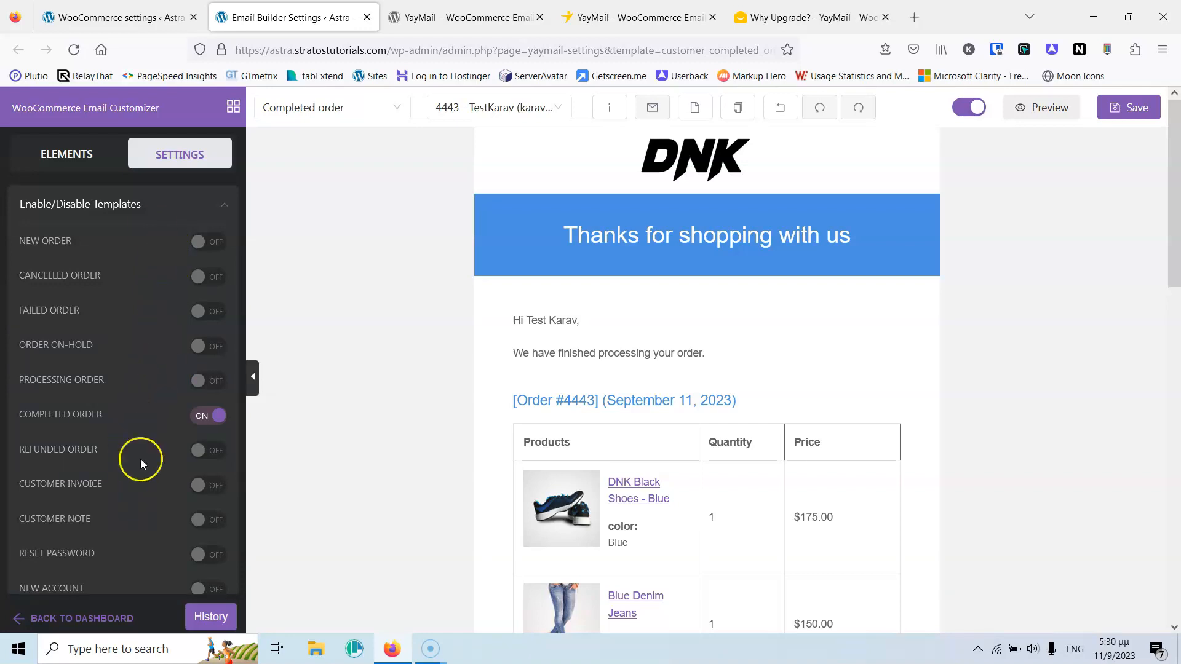
pyautogui.scroll(-2, 127, 319)
pyautogui.scroll(3, 128, 379)
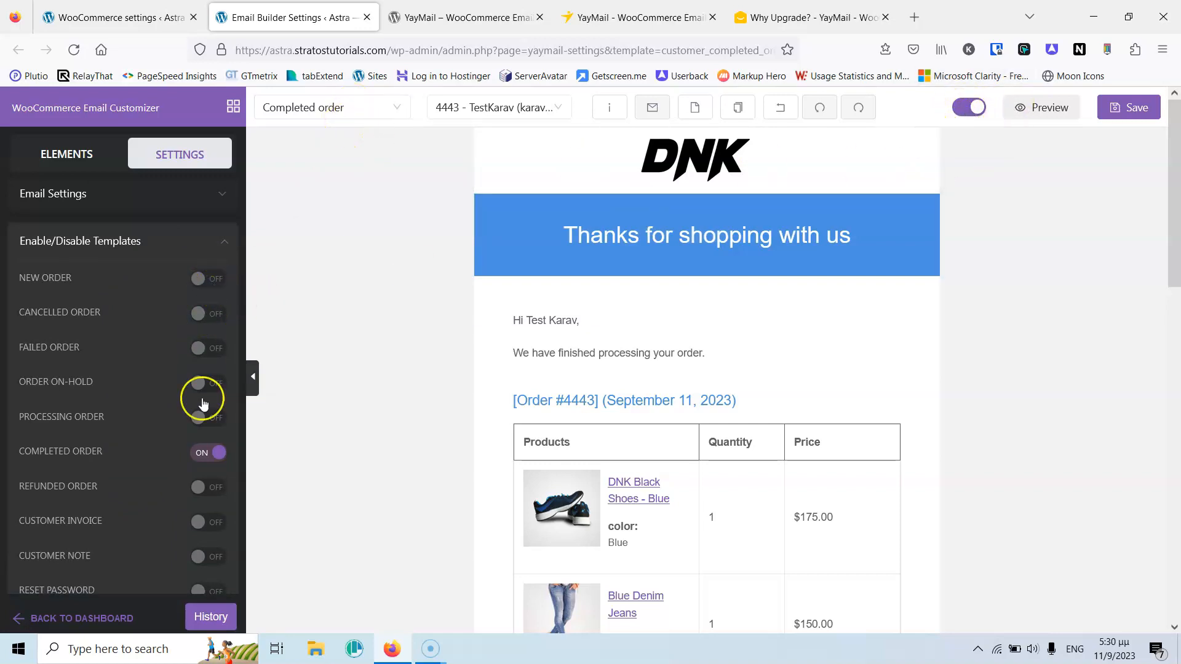
pyautogui.scroll(-4, 158, 414)
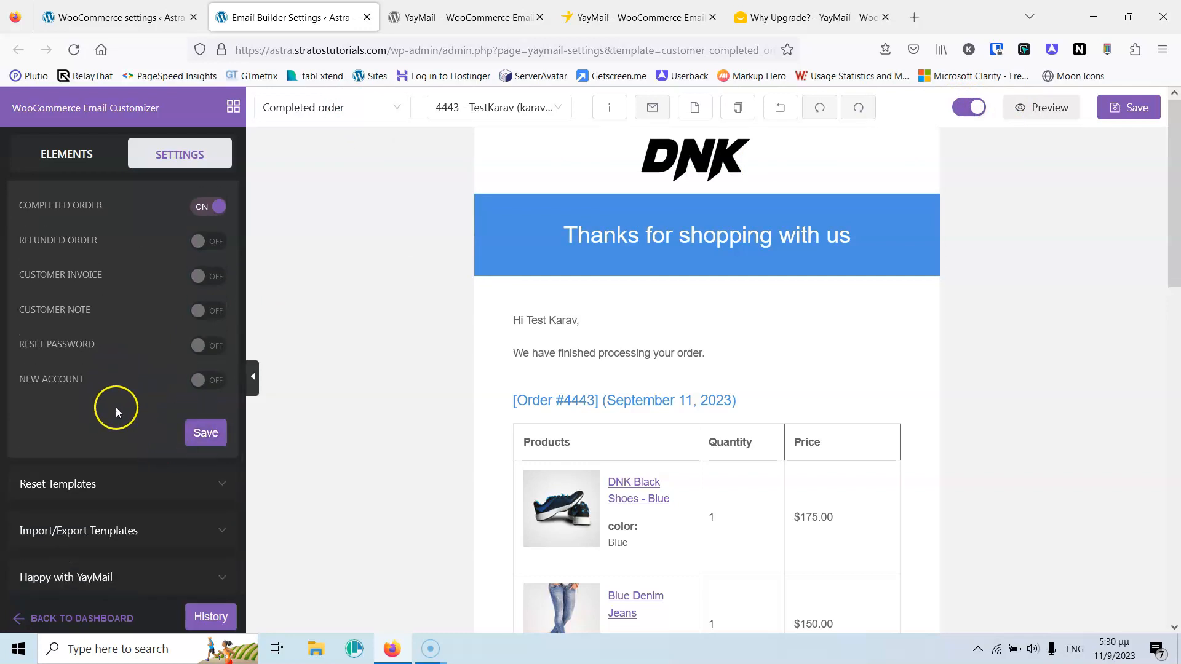
# - Examine the option for resetting all templates to default and the template export and import options
pyautogui.click(119, 484)
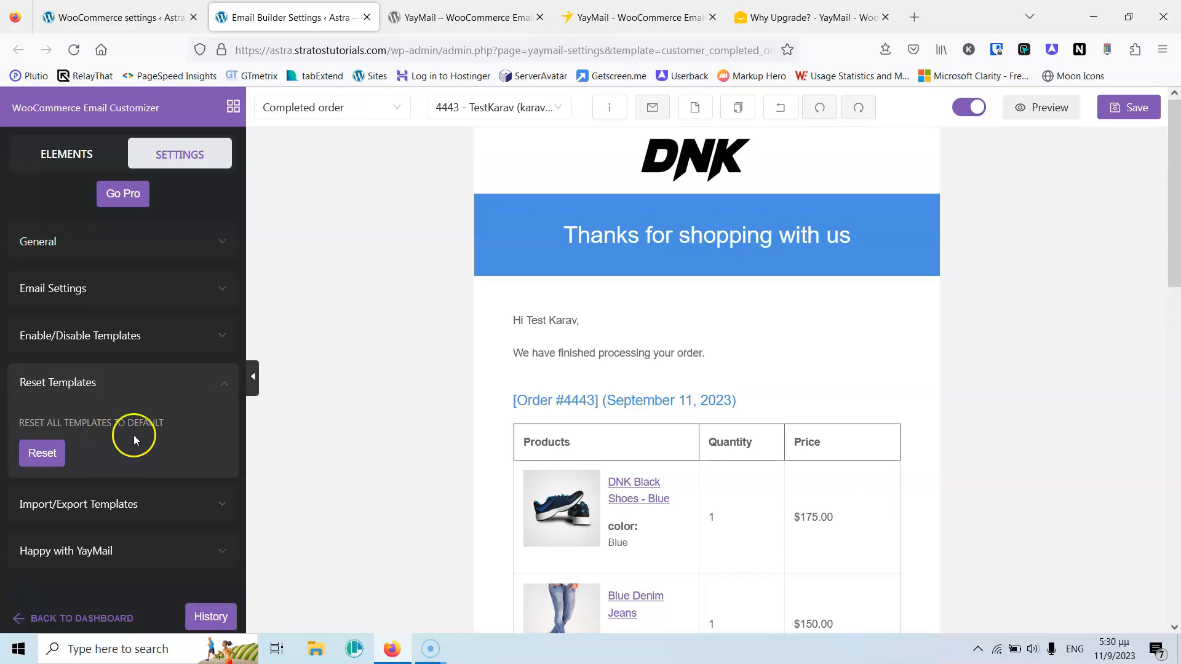
pyautogui.click(123, 503)
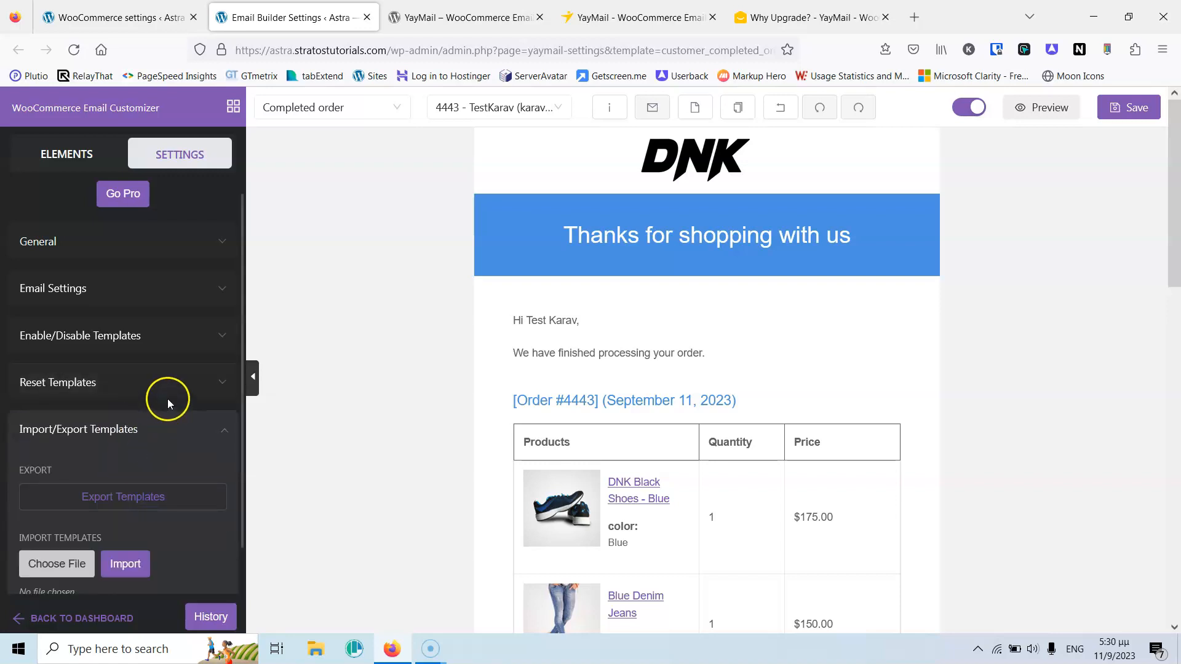
pyautogui.scroll(-2, 167, 398)
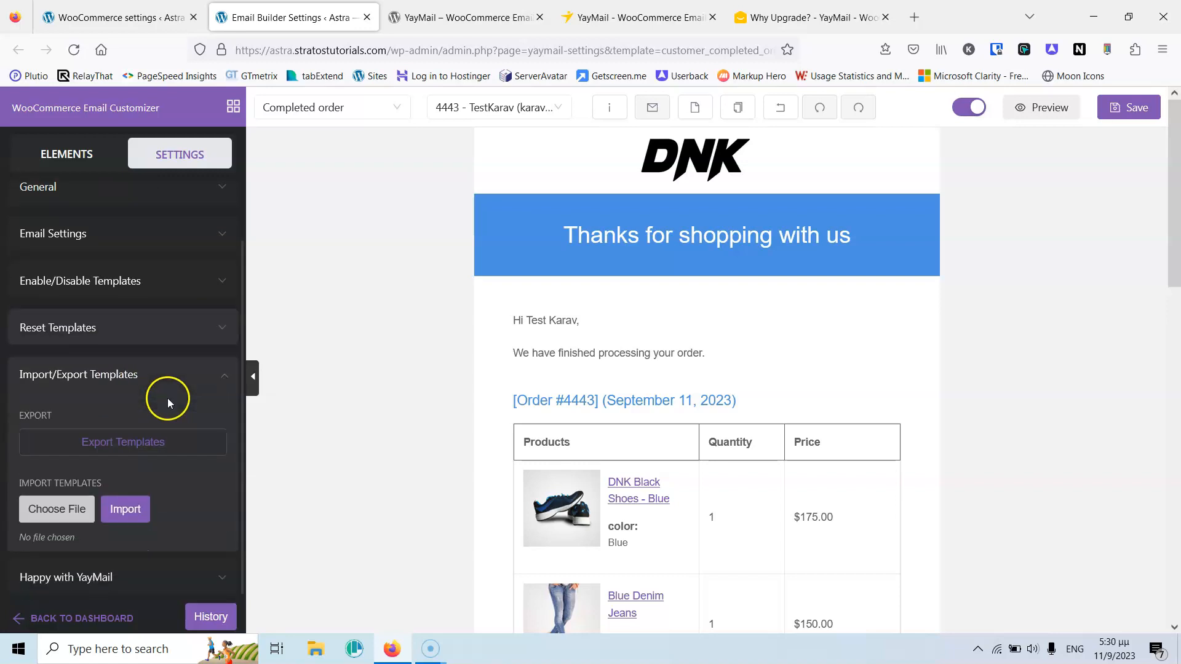
pyautogui.click(143, 447)
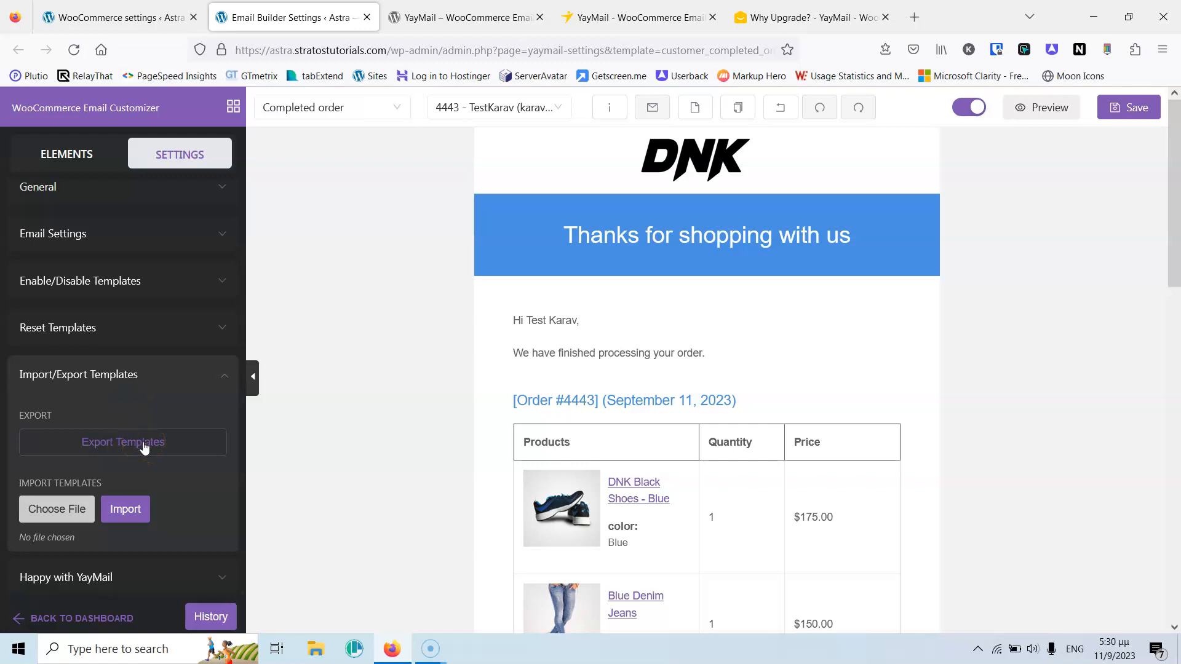